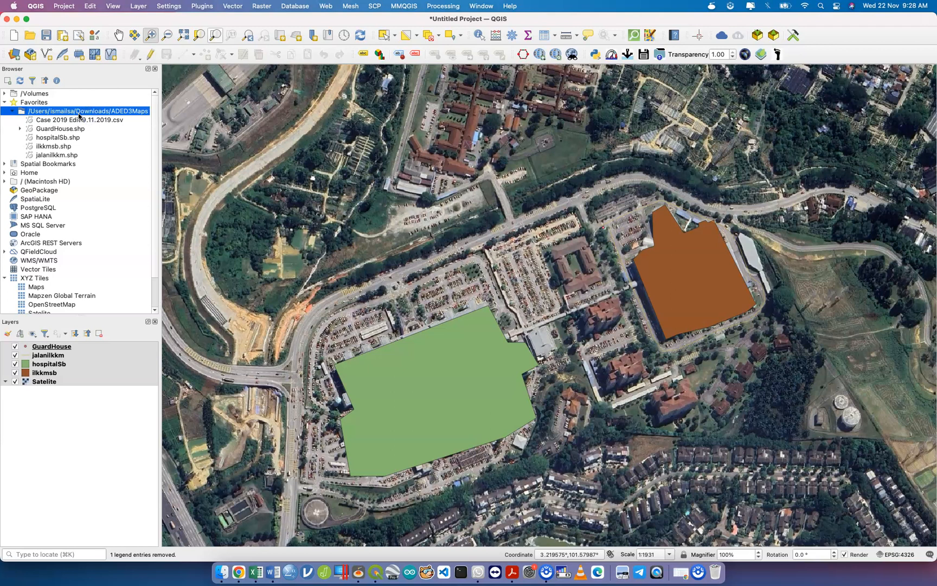
Rename the GuardHouse.shp file in the ADED3Maps folder to GuardHouse1.shp and update the project's layer paths.
left_click(108, 121)
left_click(78, 130)
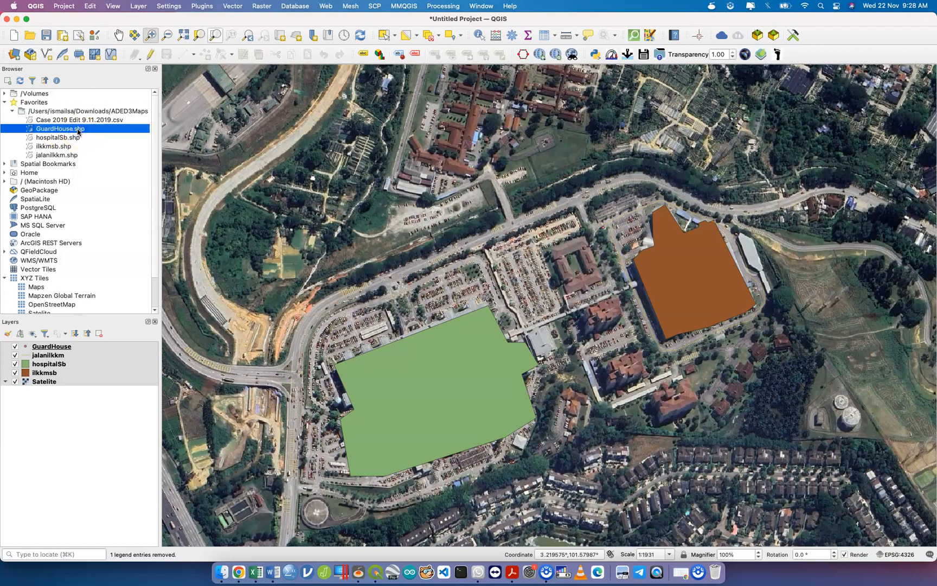
right_click(78, 131)
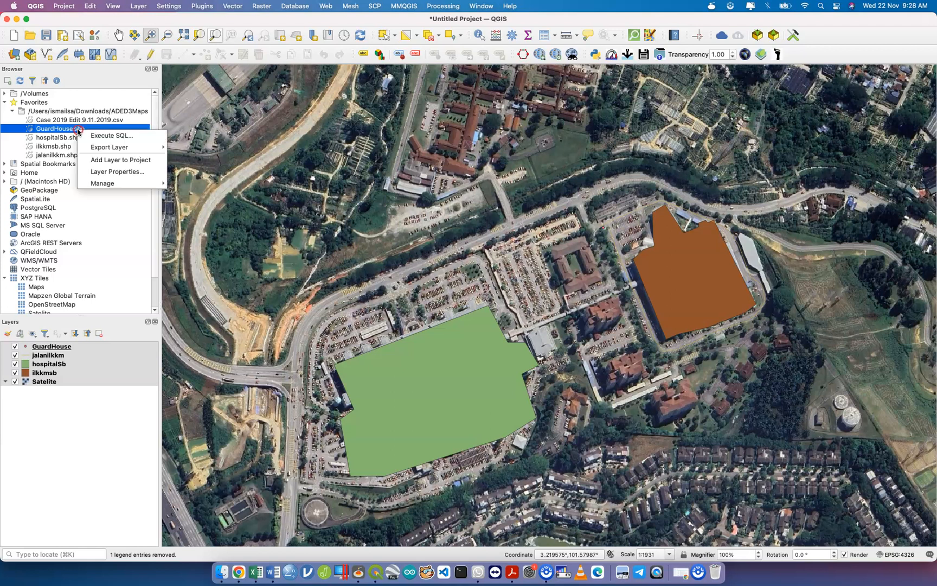
mouse_move(130, 182)
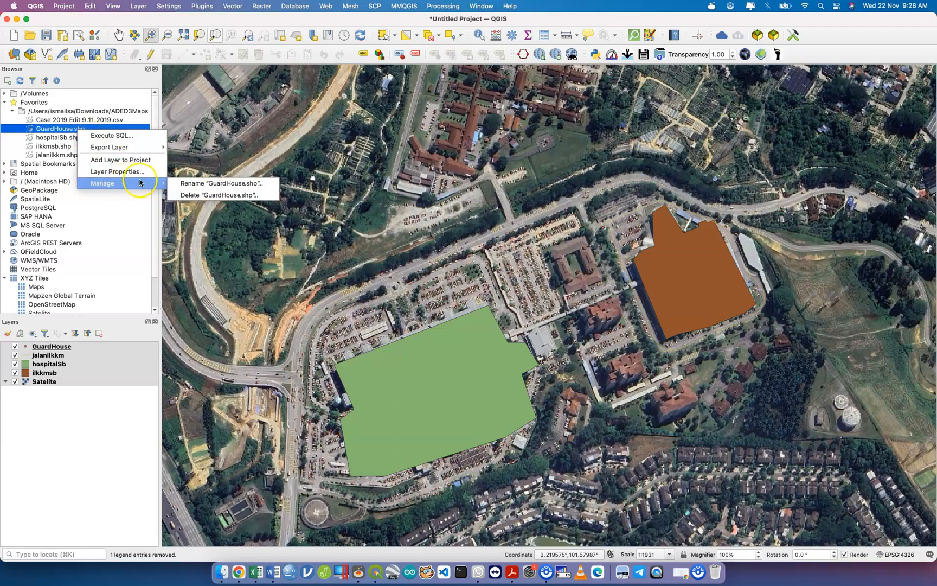
left_click(184, 184)
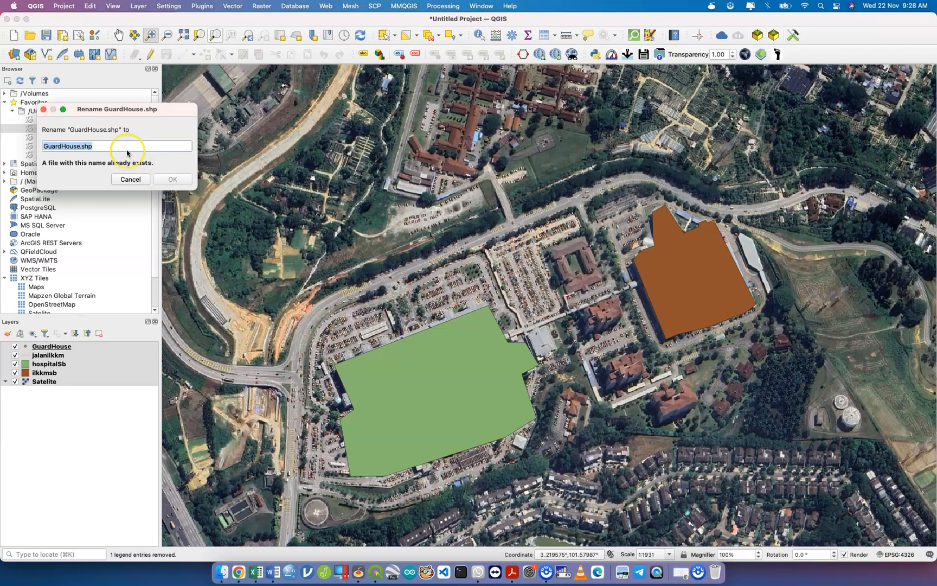
left_click(79, 147)
type("1")
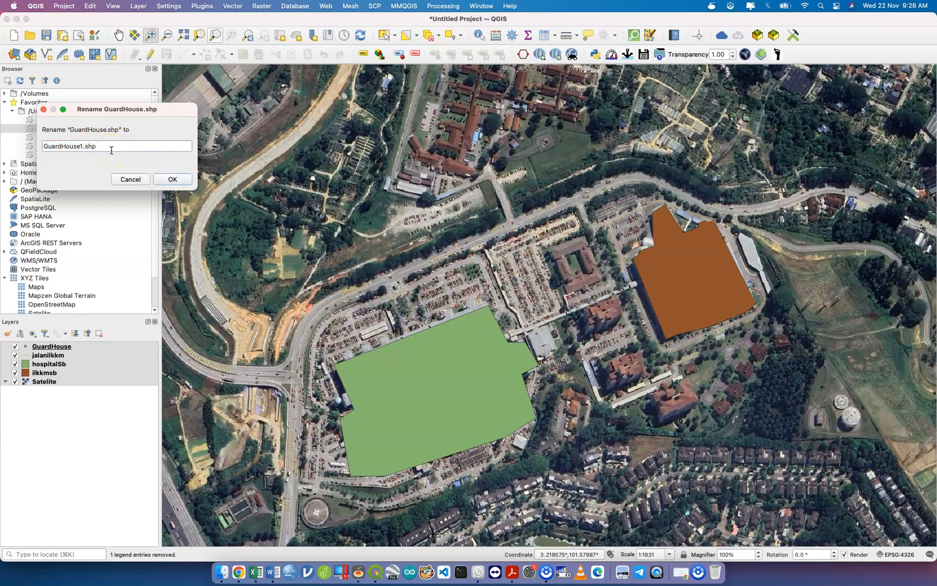
left_click(171, 179)
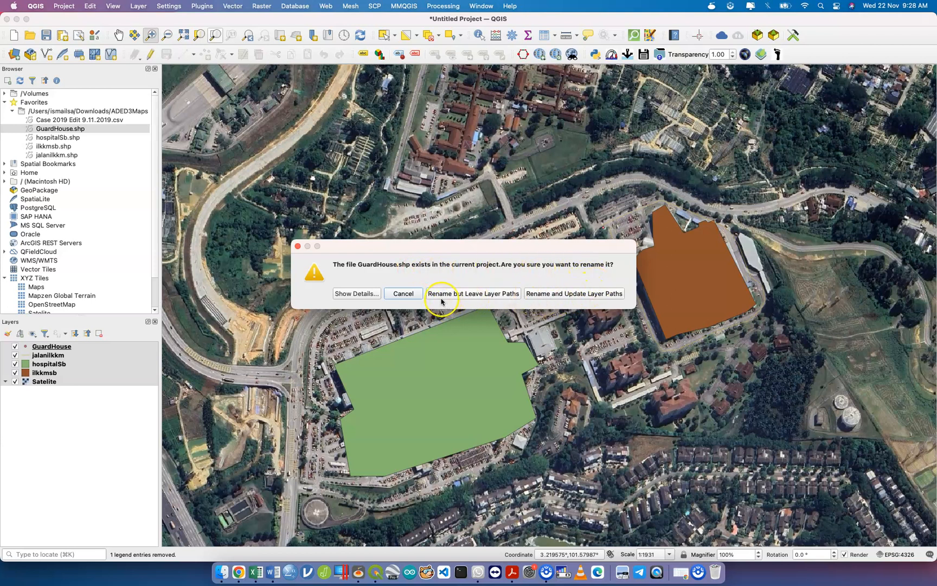
left_click(585, 296)
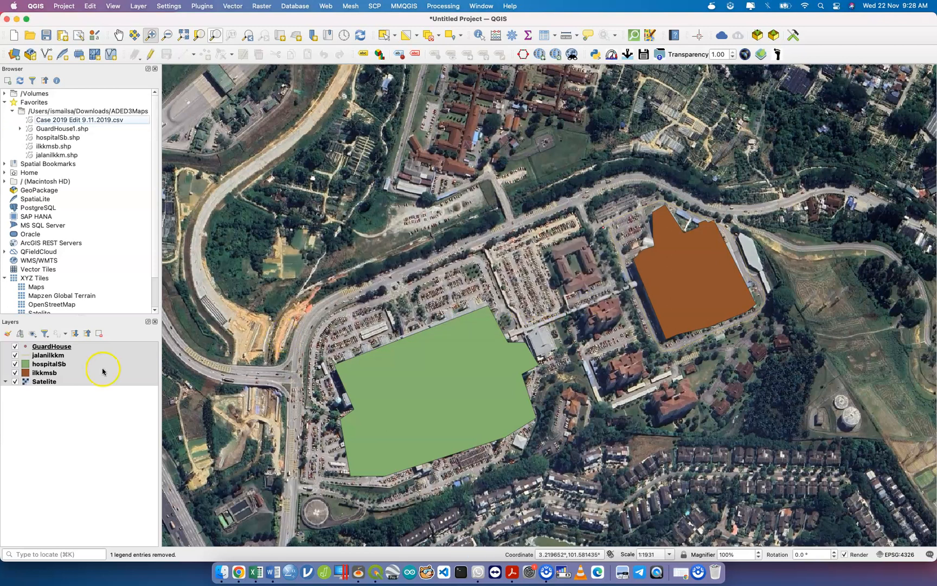
Check the file names of the guard house shapefile set in the ADED3Maps folder in Finder, and return to QGIS.
left_click(87, 130)
key("ctrl+Up")
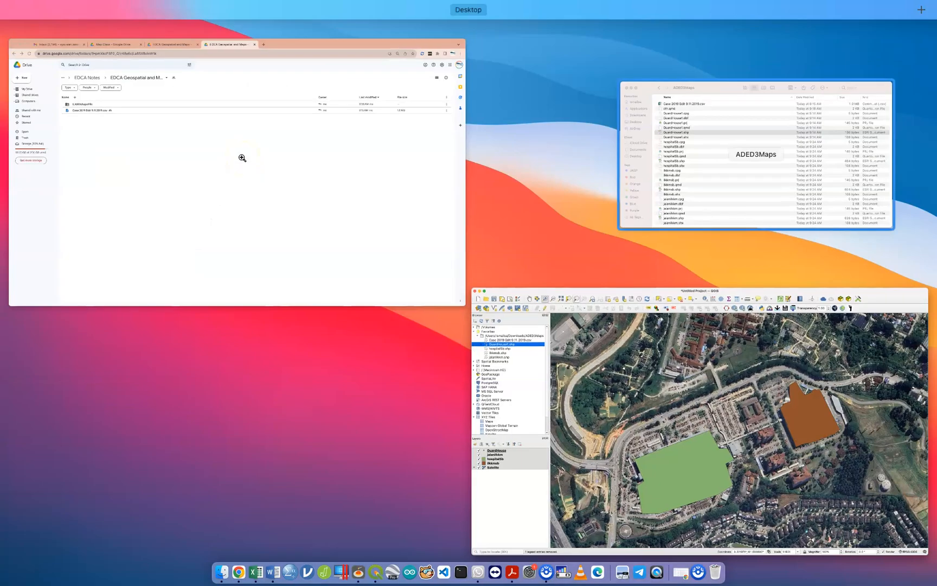
left_click(705, 174)
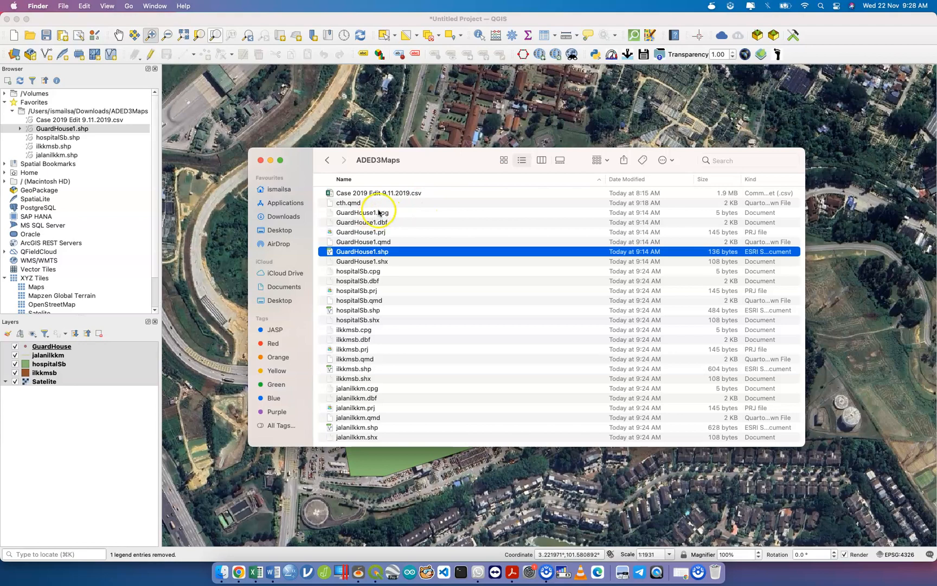
key("ctrl+Up")
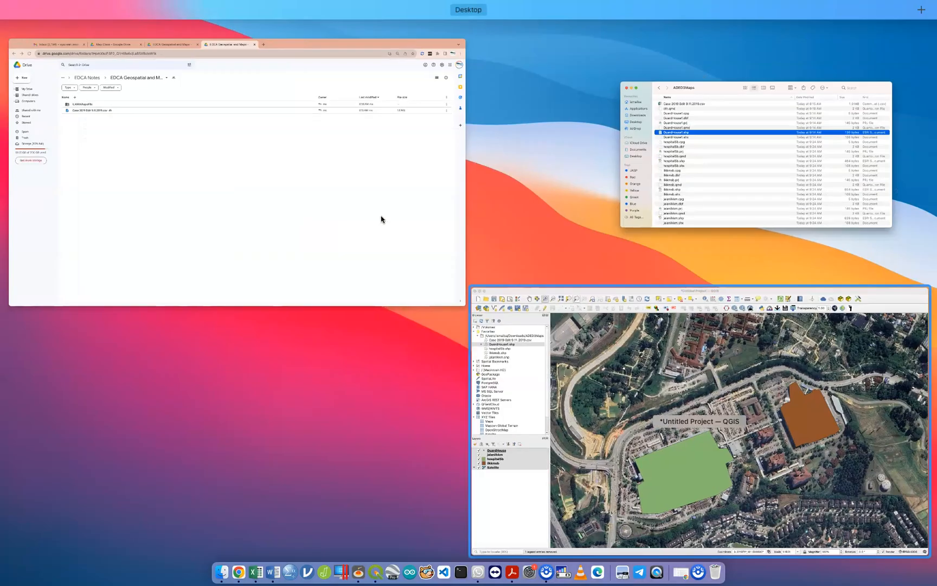
key("ctrl+Up")
Replace the GuardHouse layer in the project with the GuardHouse1.shp file, placed above jalanilkkm.
left_click(68, 346)
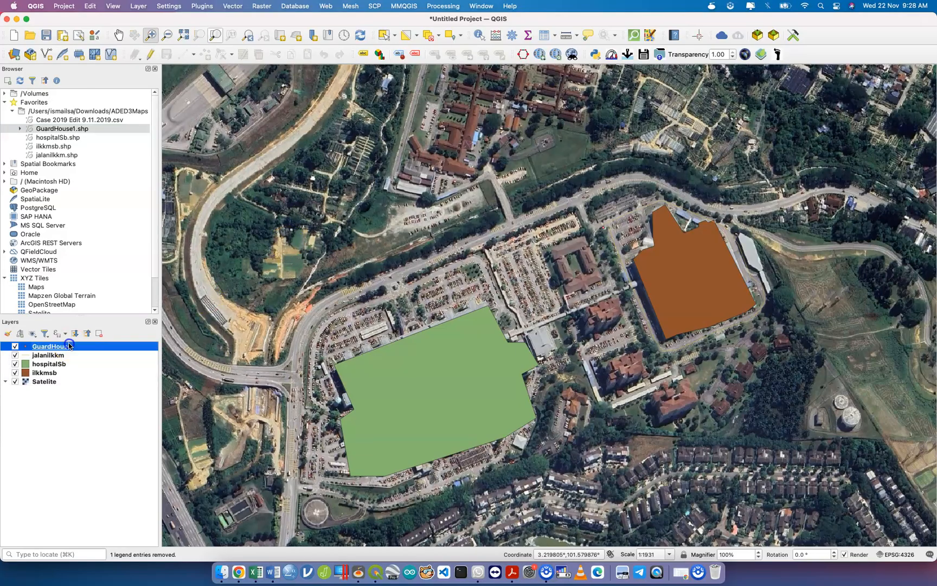
left_click(100, 335)
left_click(506, 298)
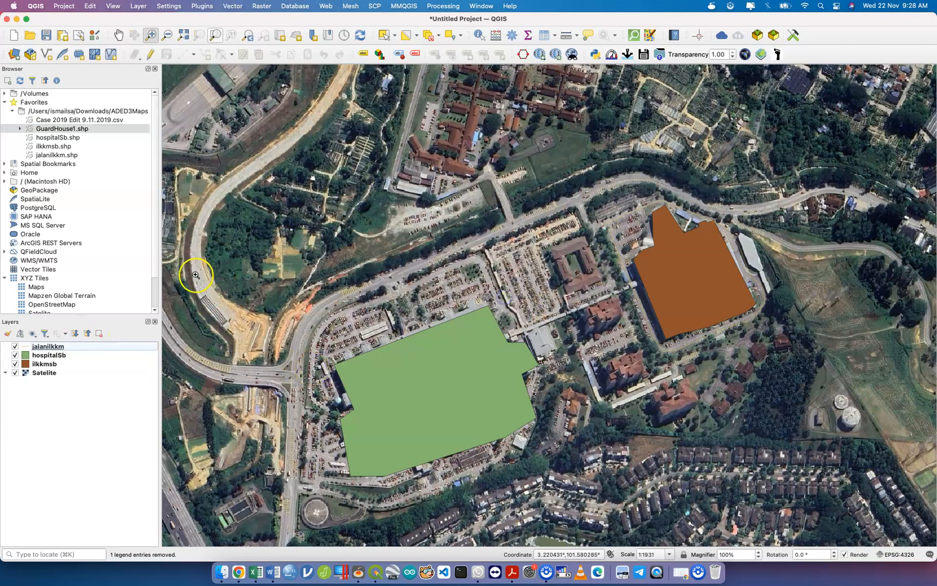
left_click_drag(62, 129, 65, 349)
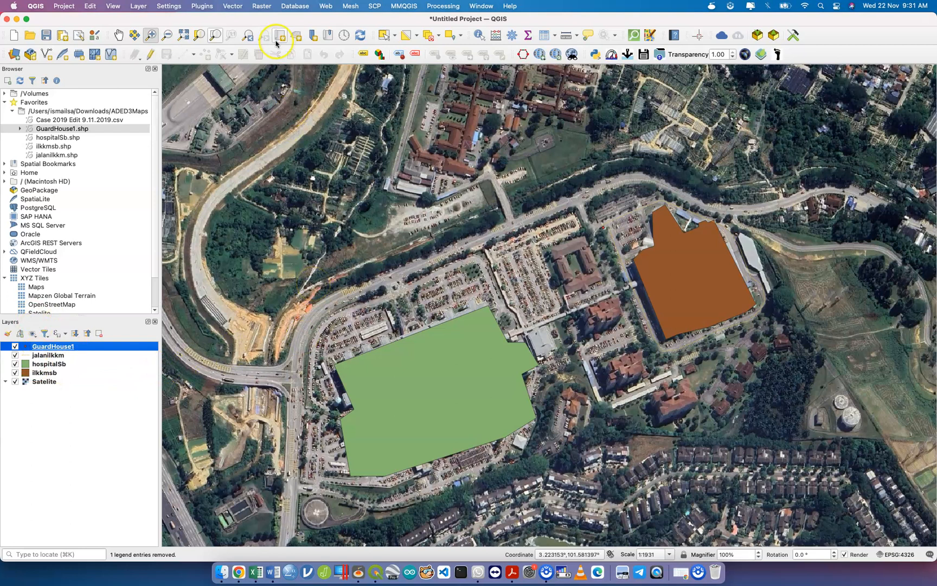
left_click(234, 7)
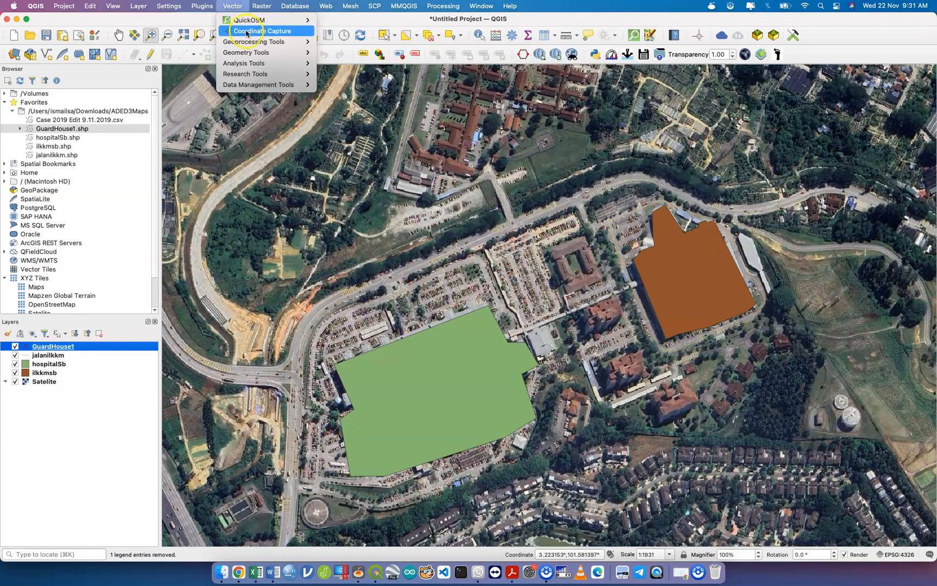
mouse_move(256, 44)
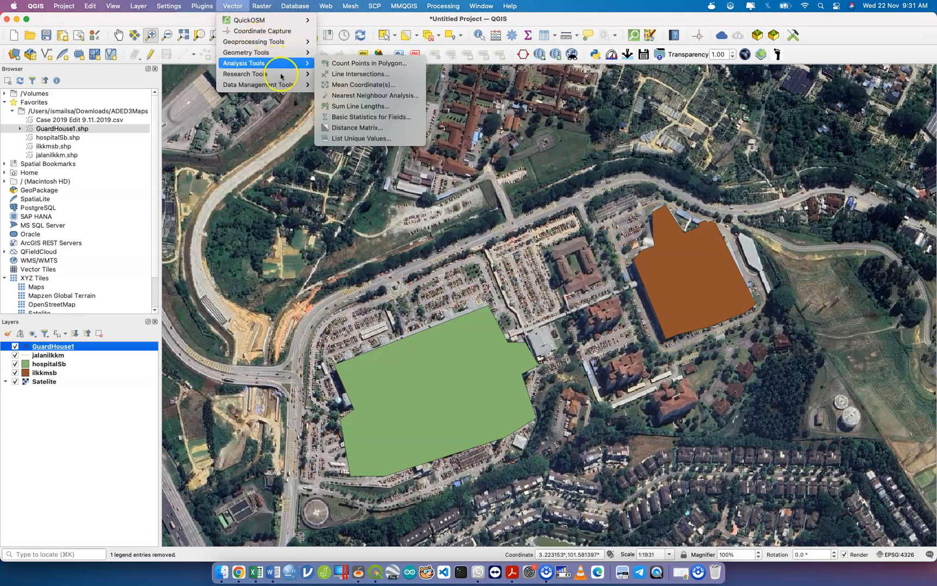
mouse_move(281, 77)
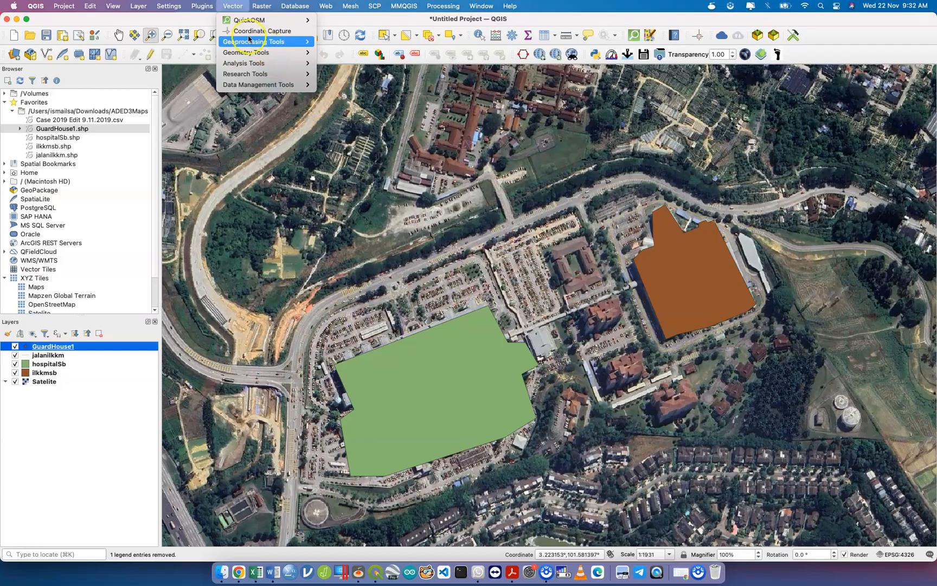
mouse_move(261, 6)
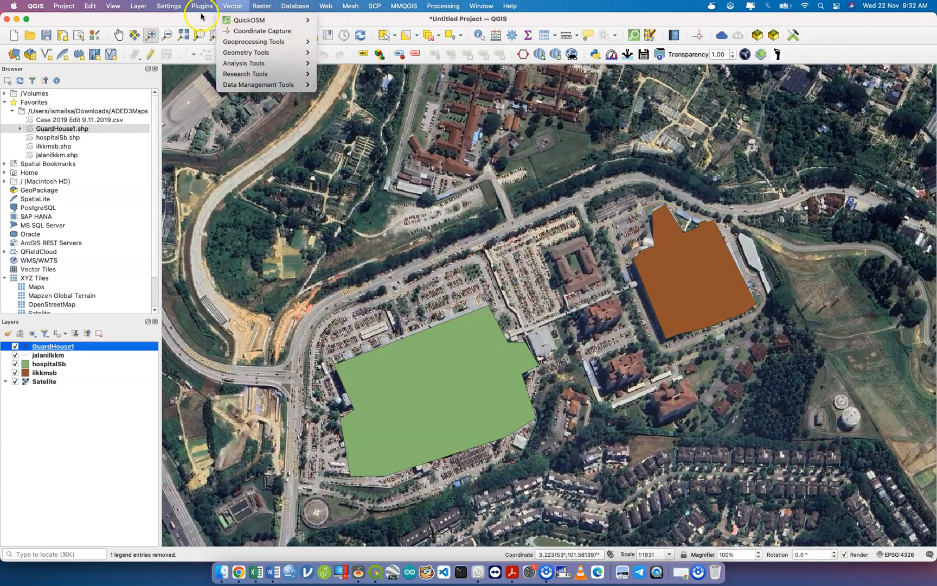
Start a new shapefile layer and set its file to building in the ADED3Maps folder.
mouse_move(141, 8)
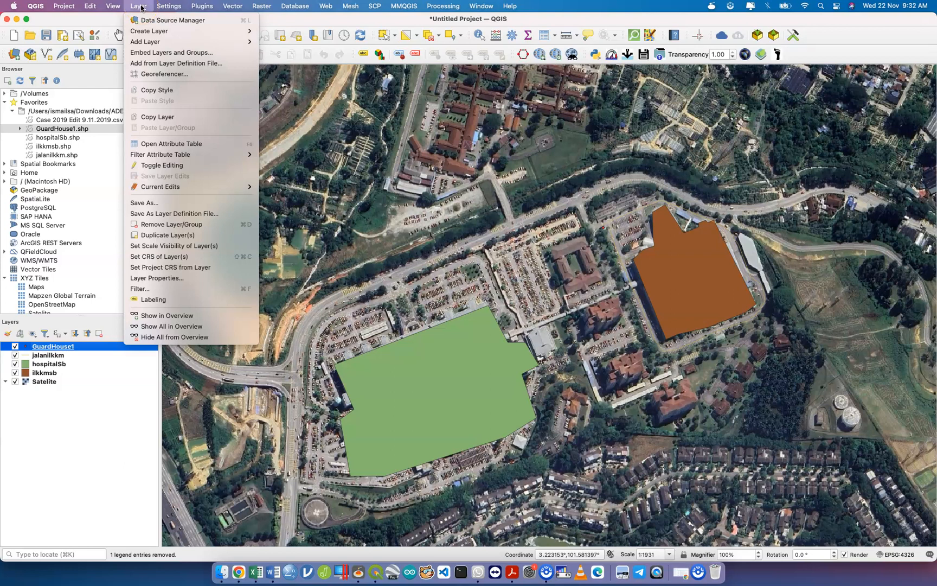
left_click(145, 34)
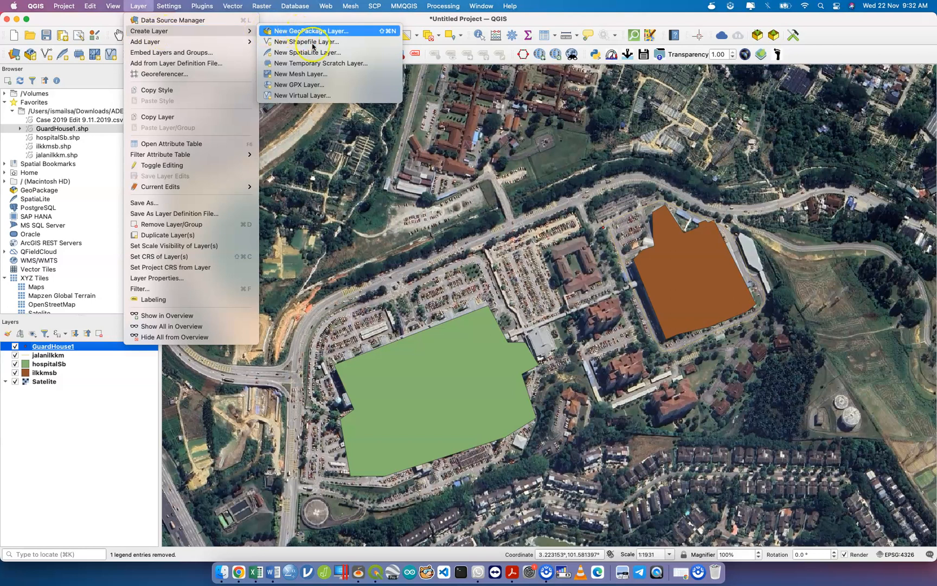
left_click(338, 44)
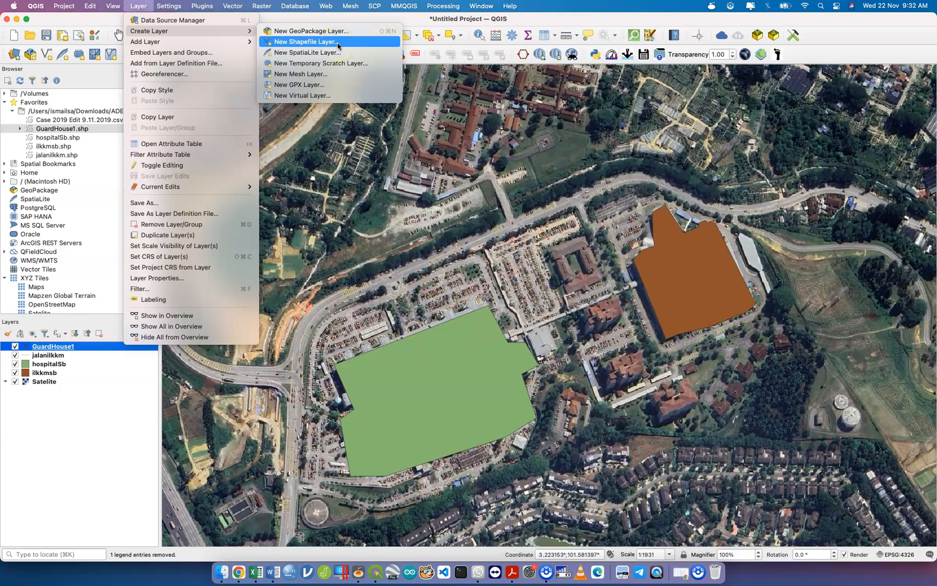
left_click(337, 42)
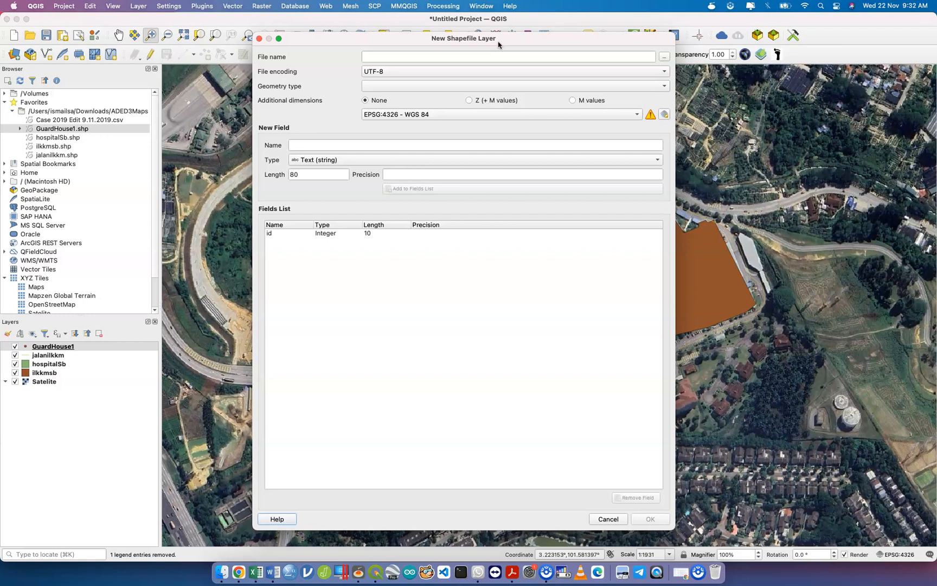
left_click(451, 57)
left_click(665, 57)
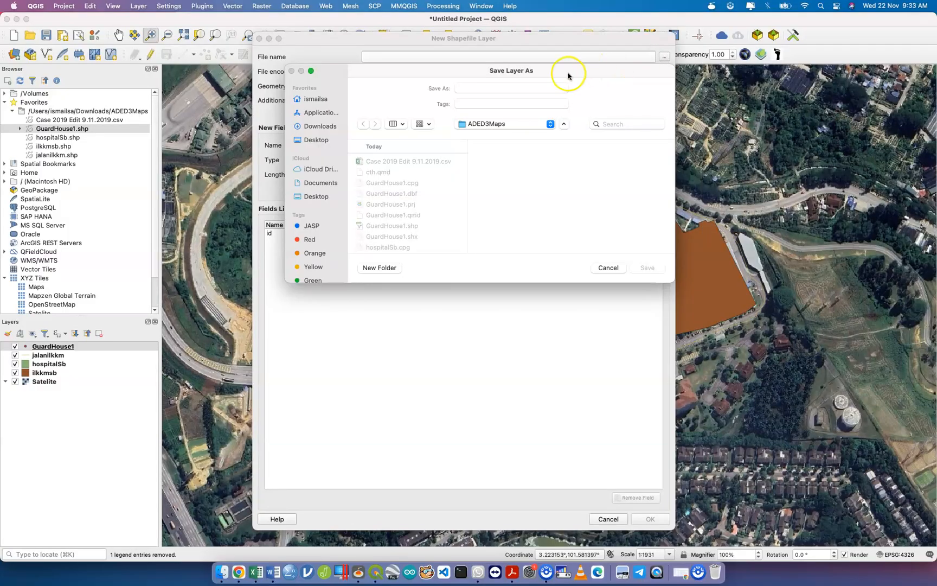
left_click(530, 87)
type("building")
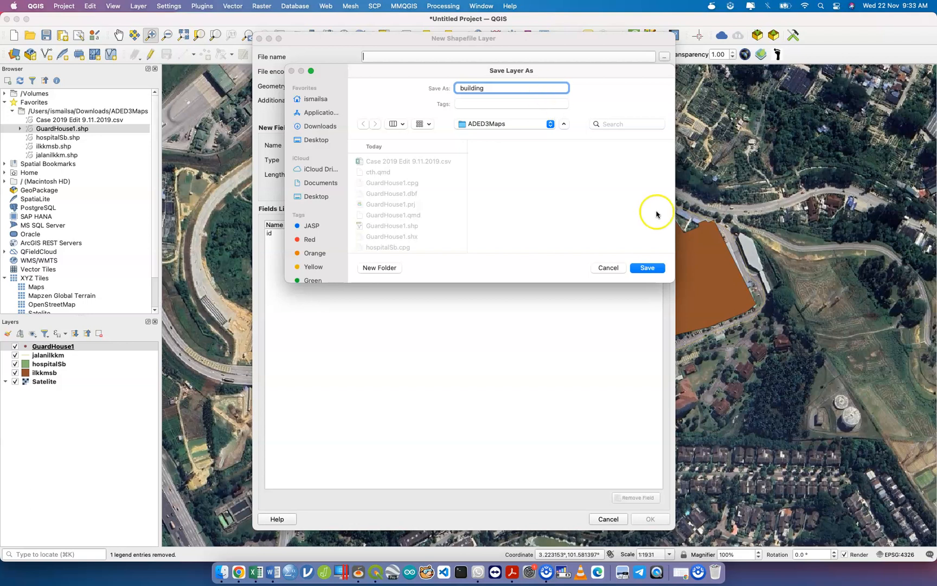
left_click(648, 267)
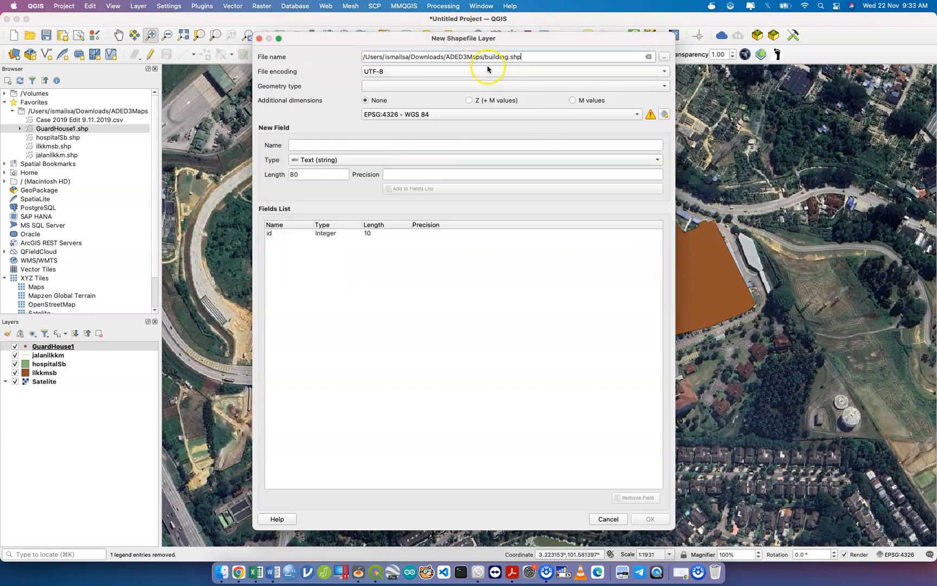
Set the new shapefile's geometry type to Polygon.
left_click(396, 77)
left_click(397, 85)
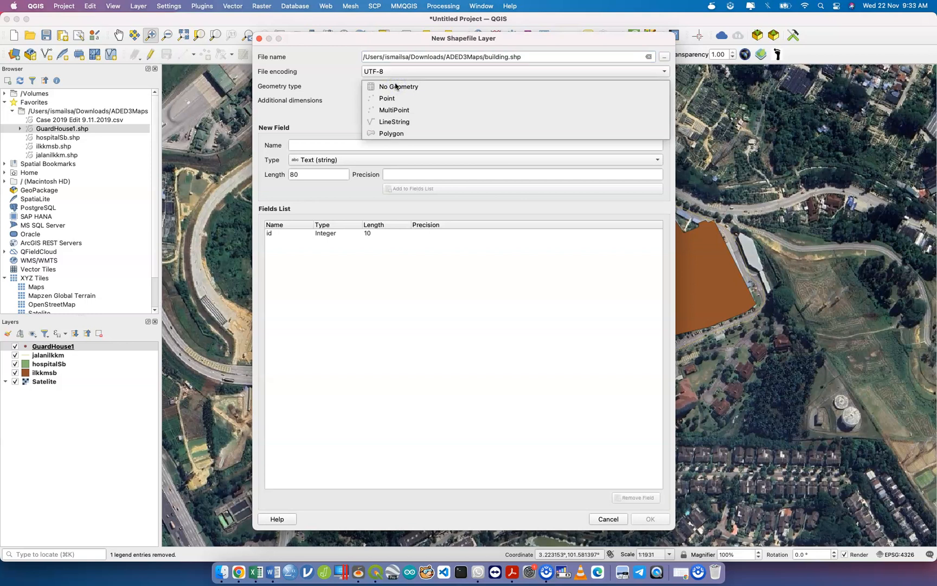
left_click(401, 134)
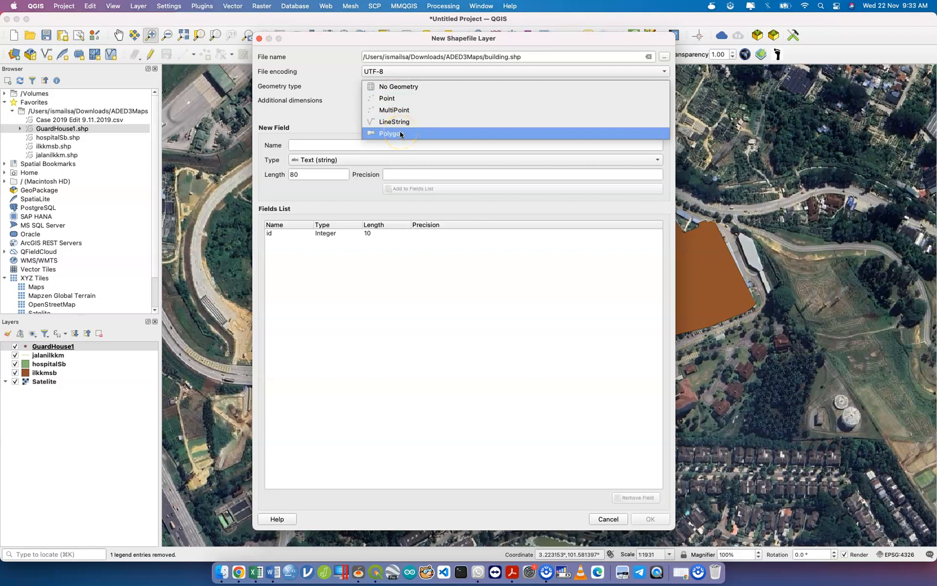
left_click(400, 135)
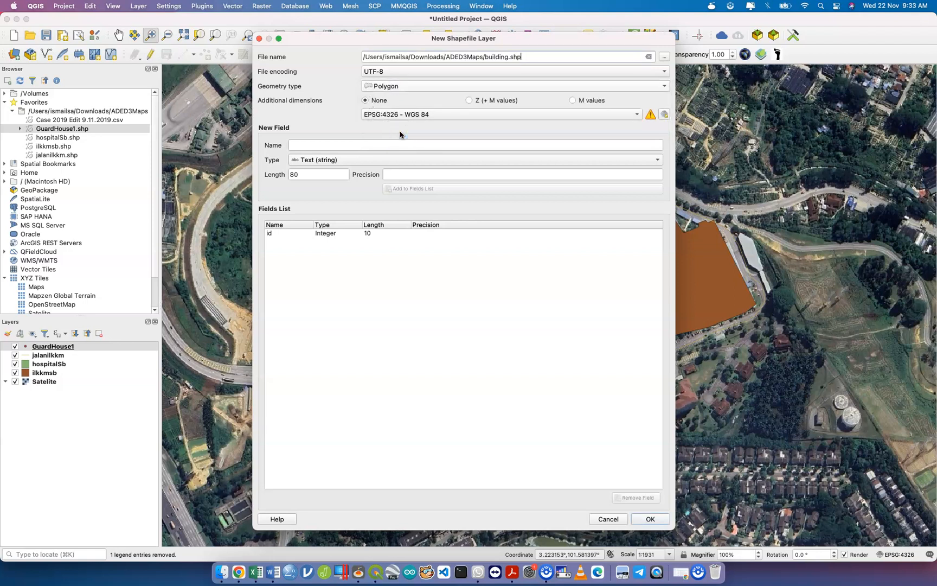
Add a Text (string) attribute field called name to the new shapefile's fields.
left_click(331, 234)
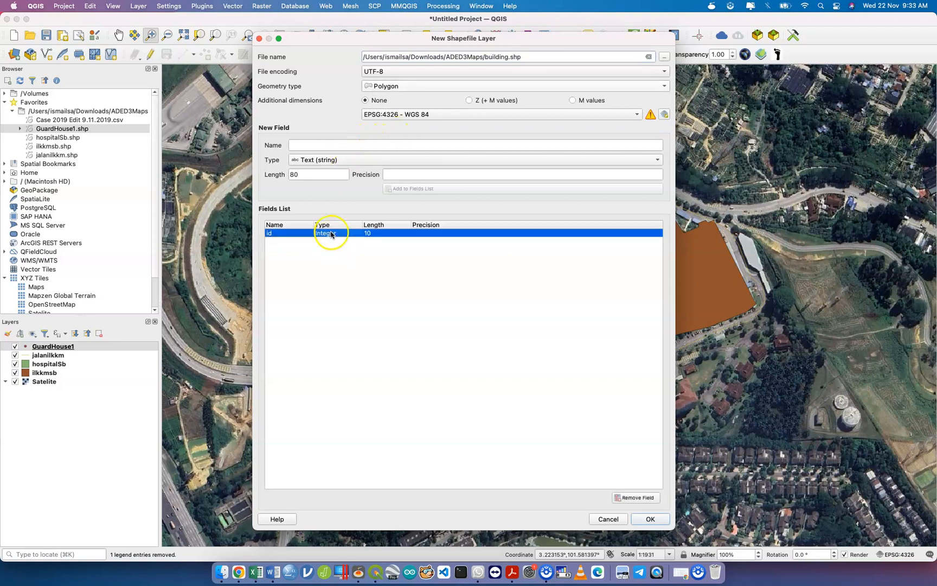
left_click(349, 145)
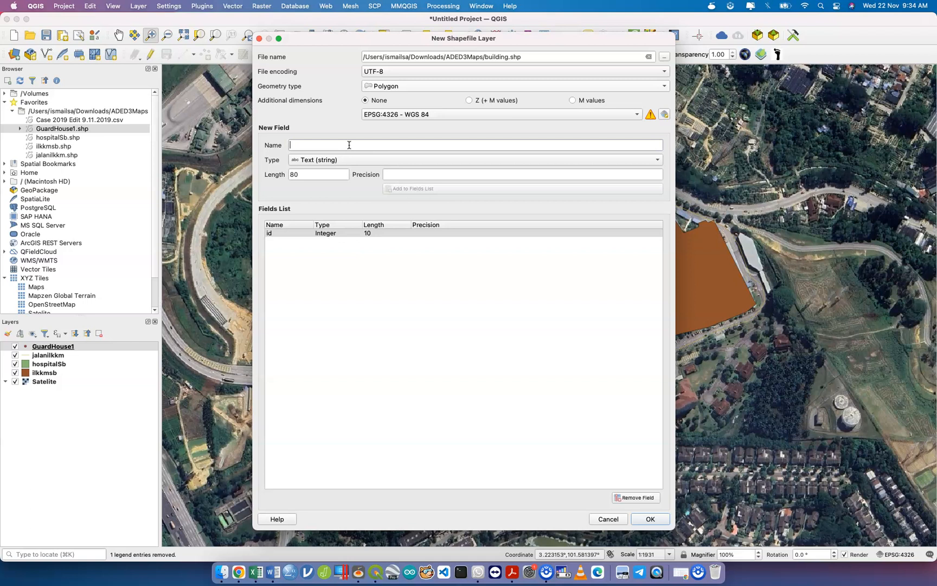
left_click(327, 236)
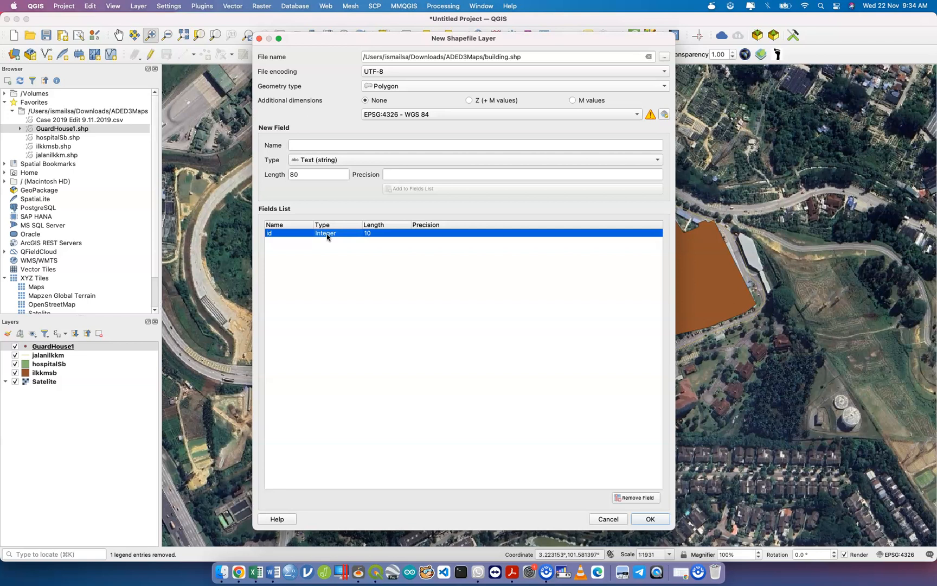
left_click(329, 146)
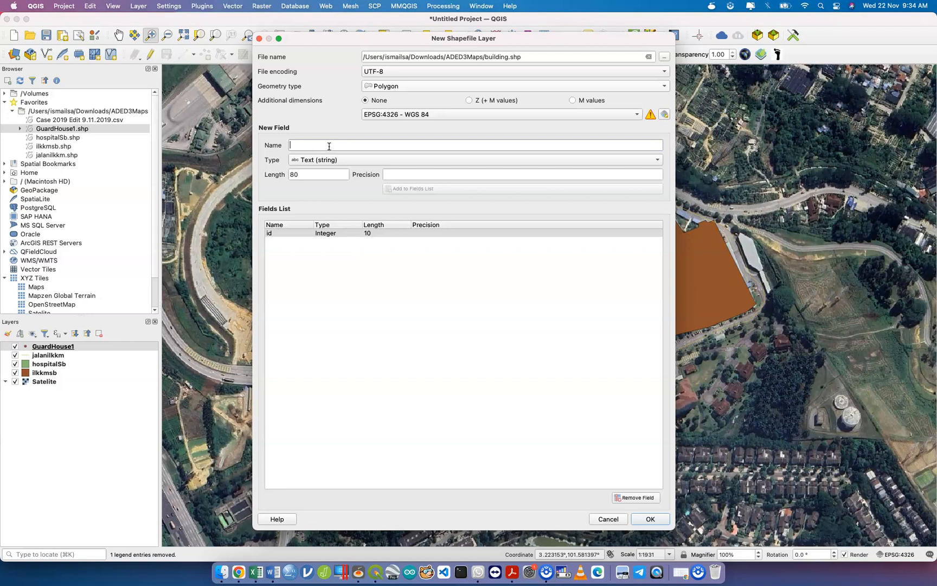
type("name")
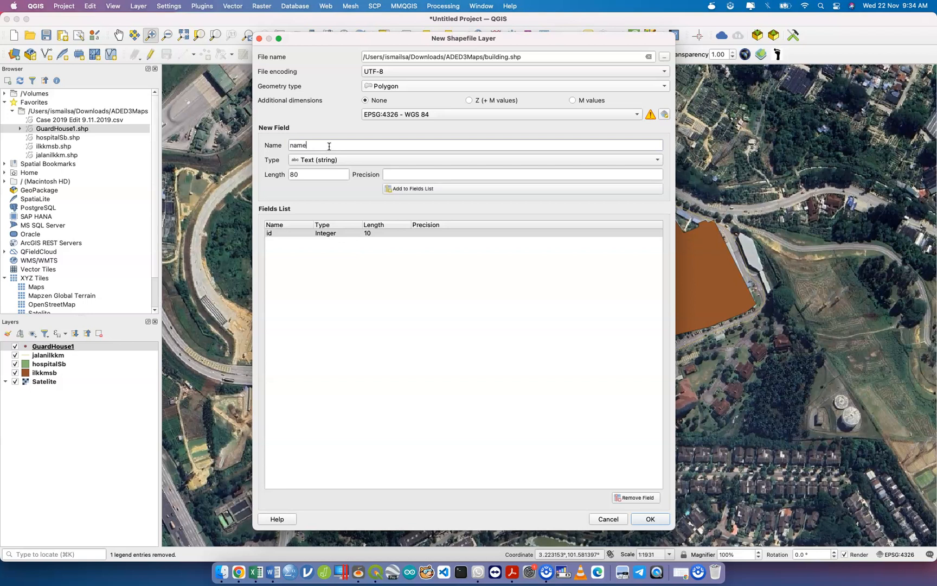
left_click(342, 159)
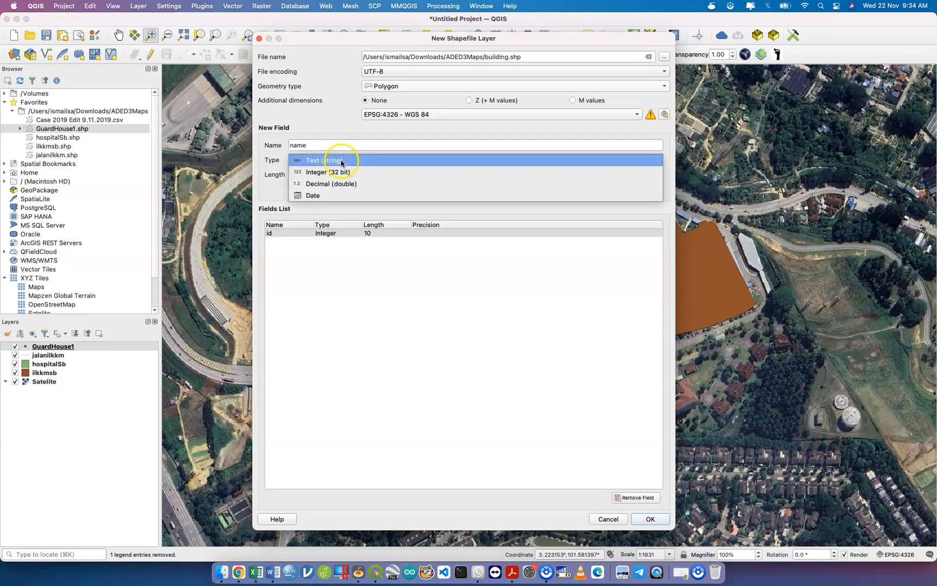
left_click(341, 160)
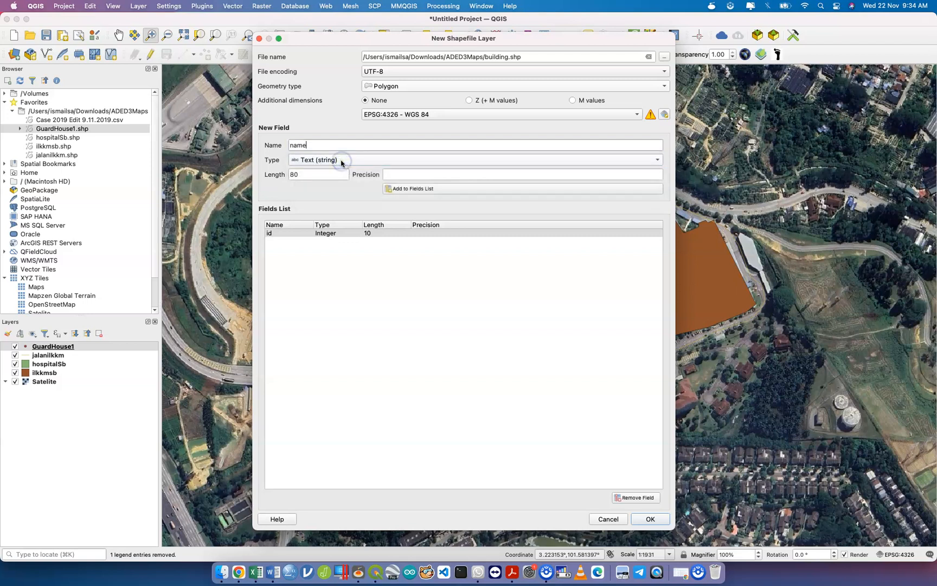
left_click(401, 190)
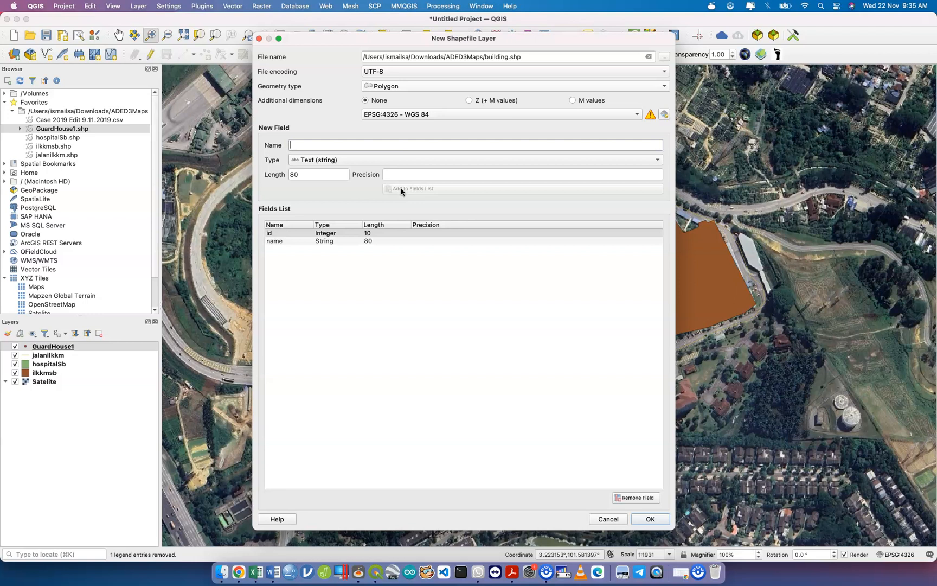
Add an Integer (32 bit) attribute field called occupants with length 10 to the new shapefile's fields.
type("occupants")
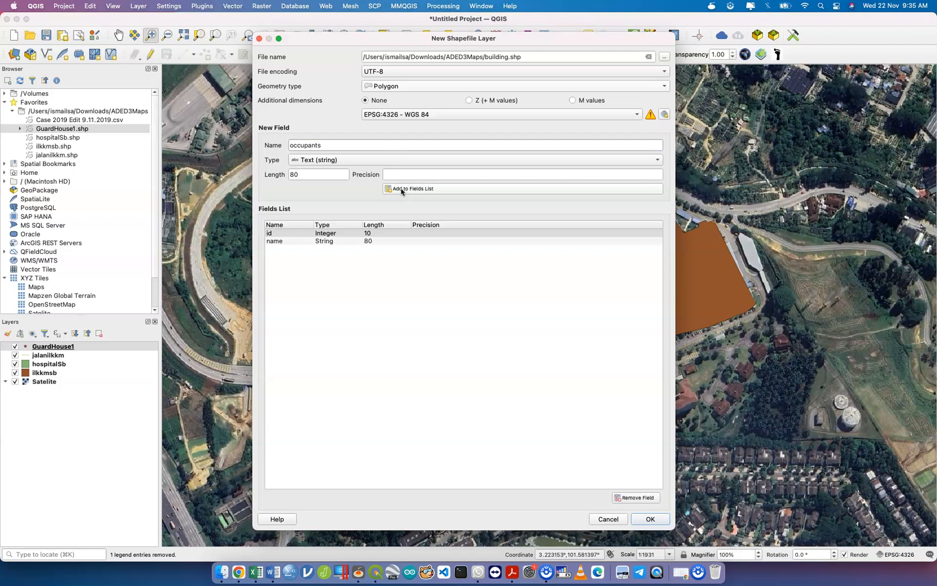
left_click(355, 159)
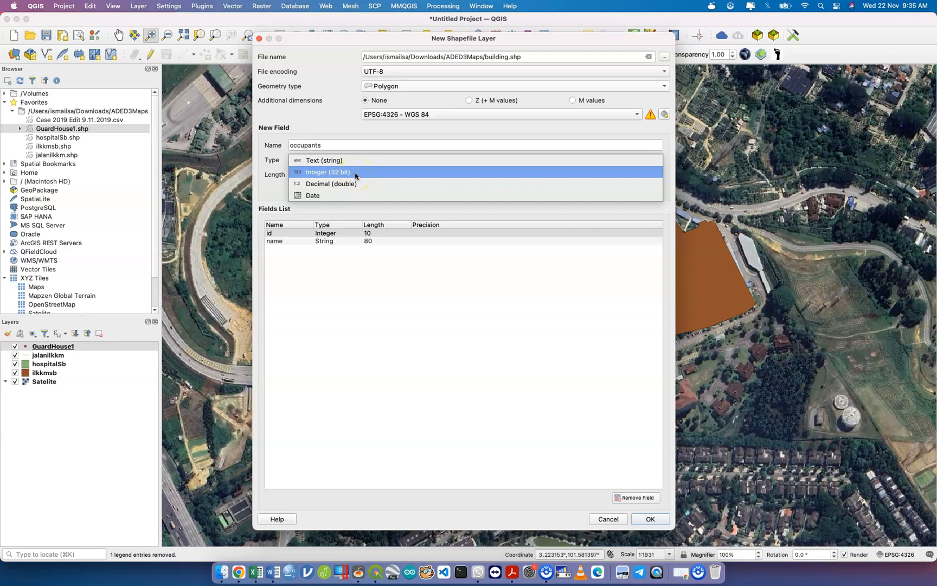
left_click(356, 173)
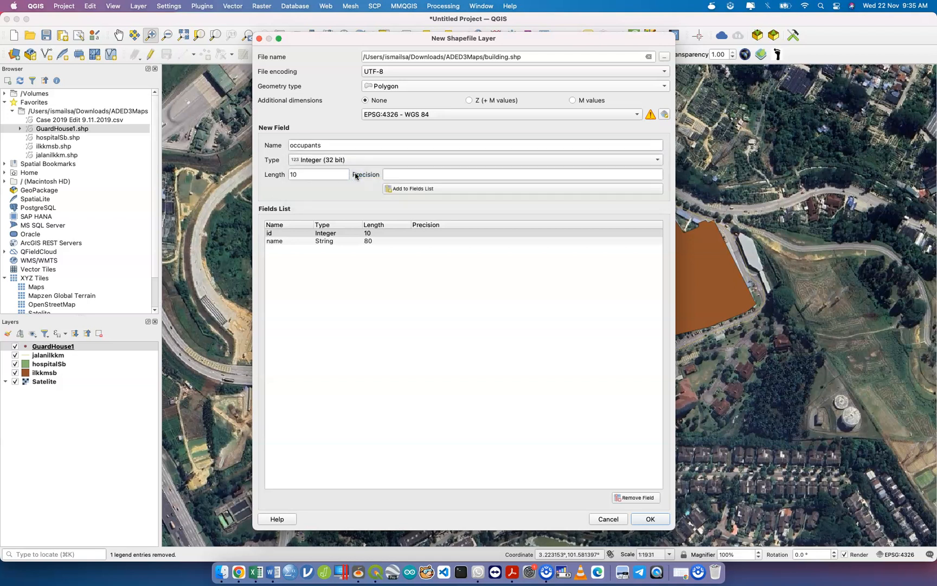
left_click(330, 179)
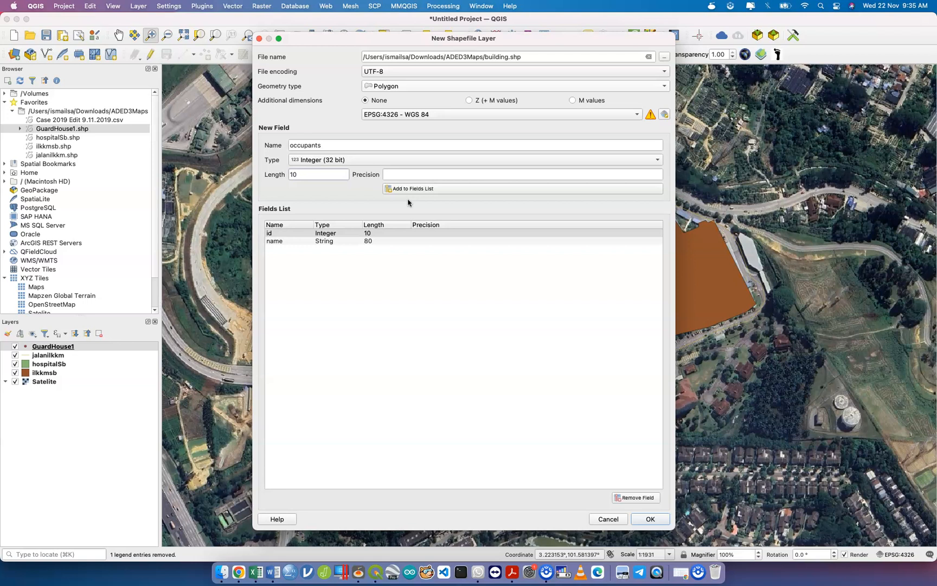
left_click(423, 190)
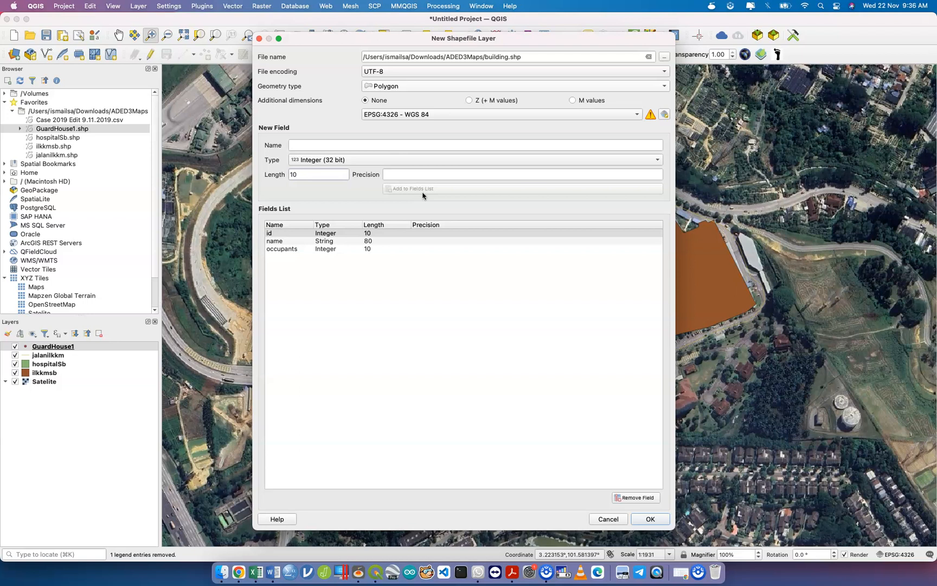
left_click(365, 140)
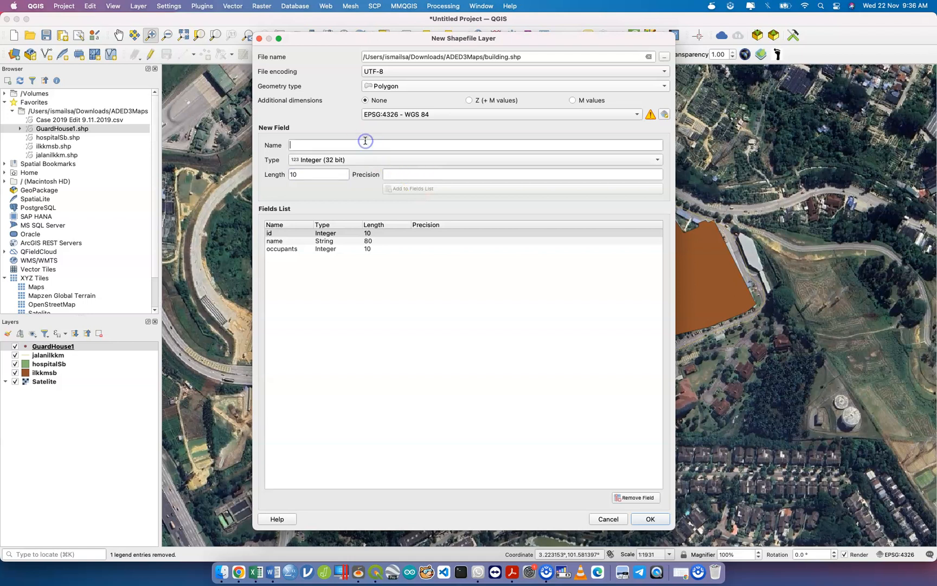
type("Al")
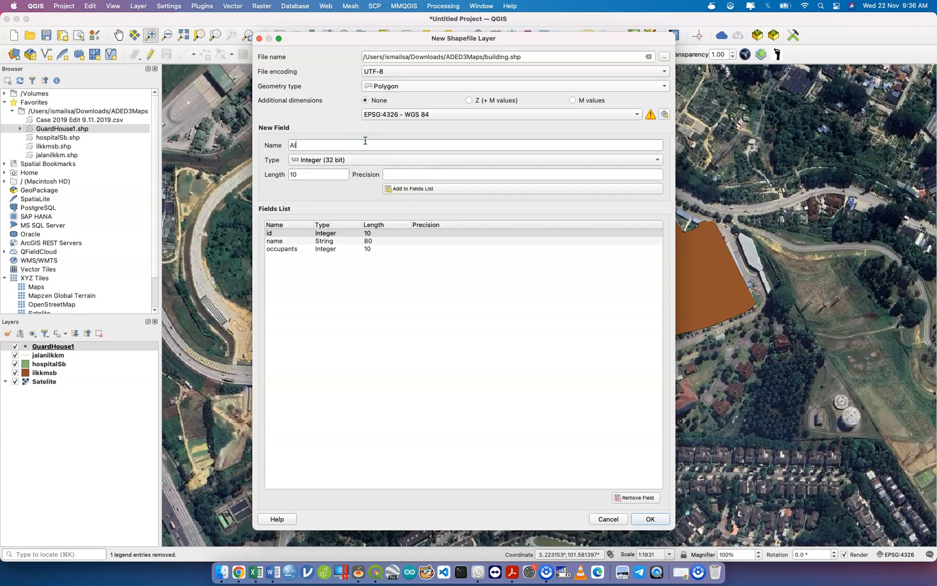
type("edes Inde")
key("BackSpace")
key("BackSpace")
key("BackSpace")
key("BackSpace")
key("BackSpace")
key("BackSpace")
key("BackSpace")
key("BackSpace")
key("BackSpace")
key("BackSpace")
Add a Decimal (double) attribute field called ai with length 3 to the new shapefile's fields.
type("ai")
left_click(351, 163)
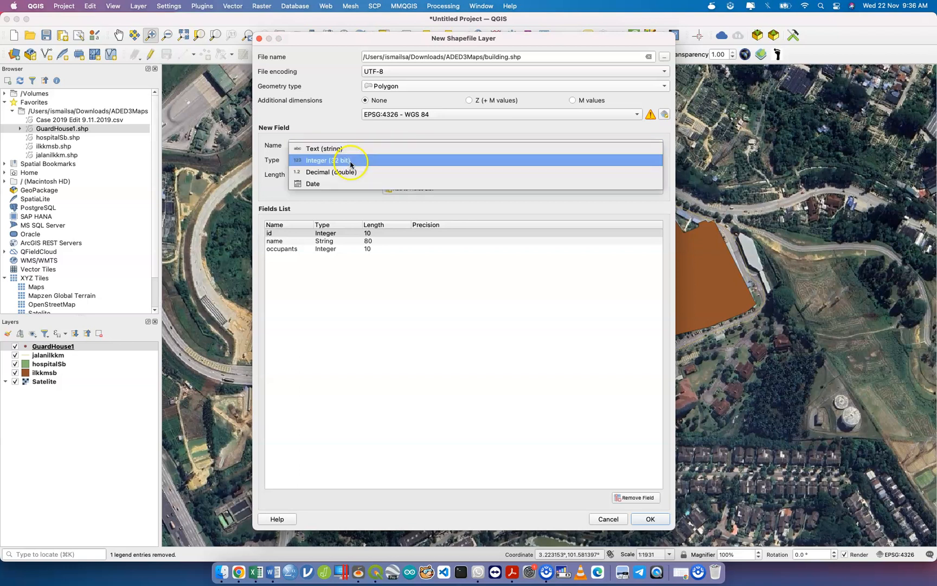
left_click(350, 163)
left_click(351, 162)
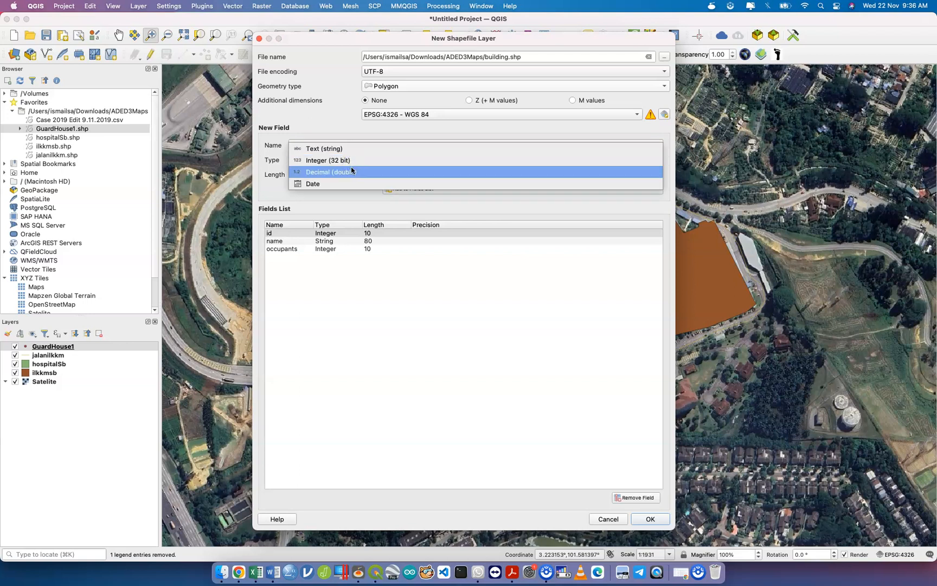
left_click(351, 170)
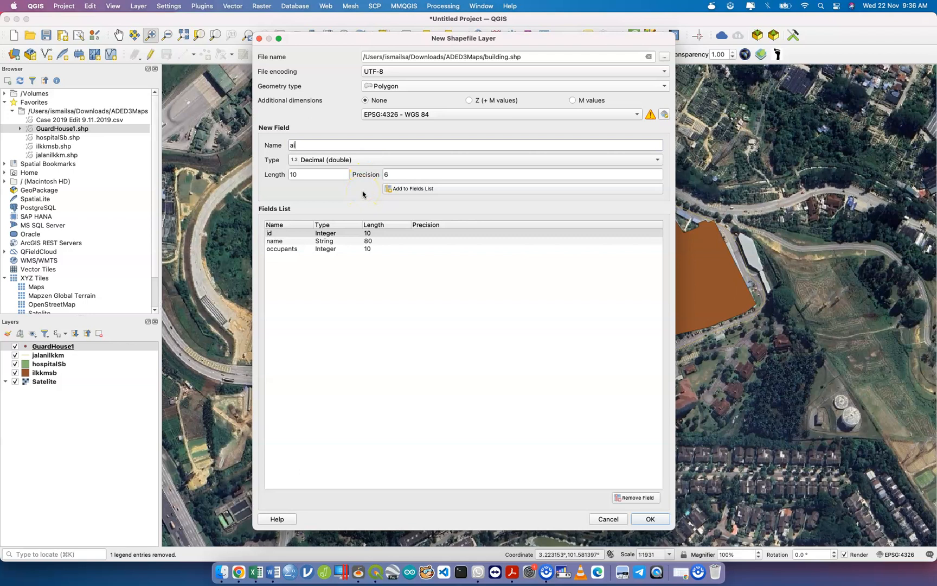
double_click(339, 174)
type("3")
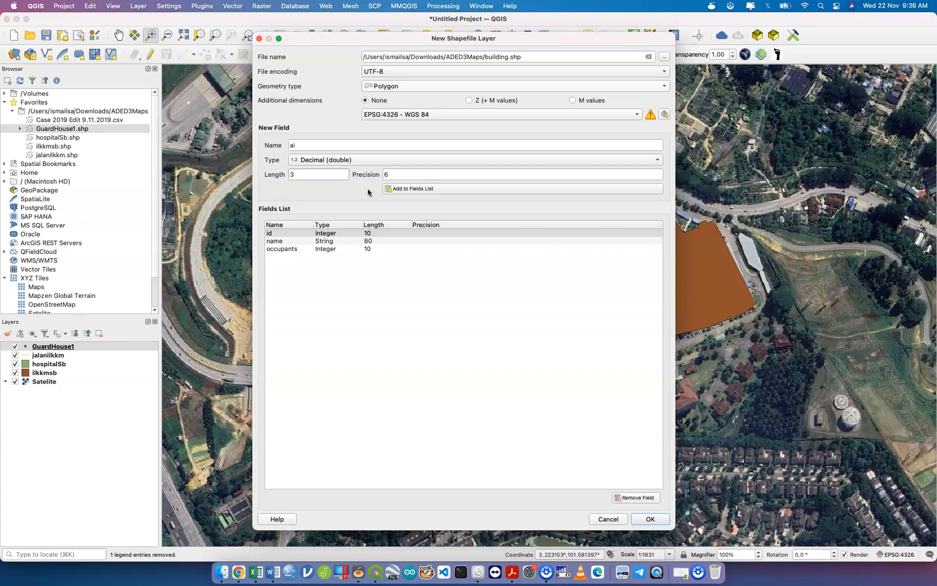
left_click(407, 191)
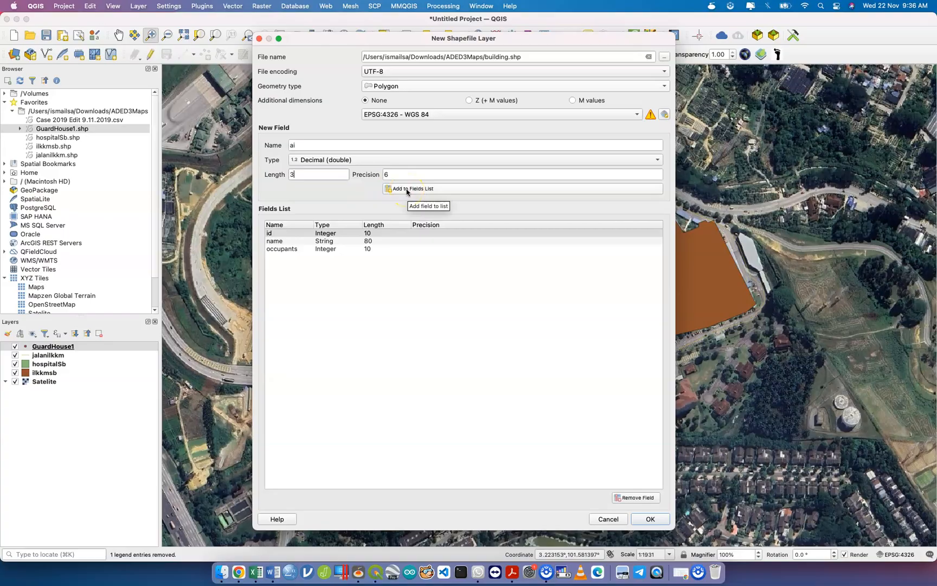
left_click(407, 190)
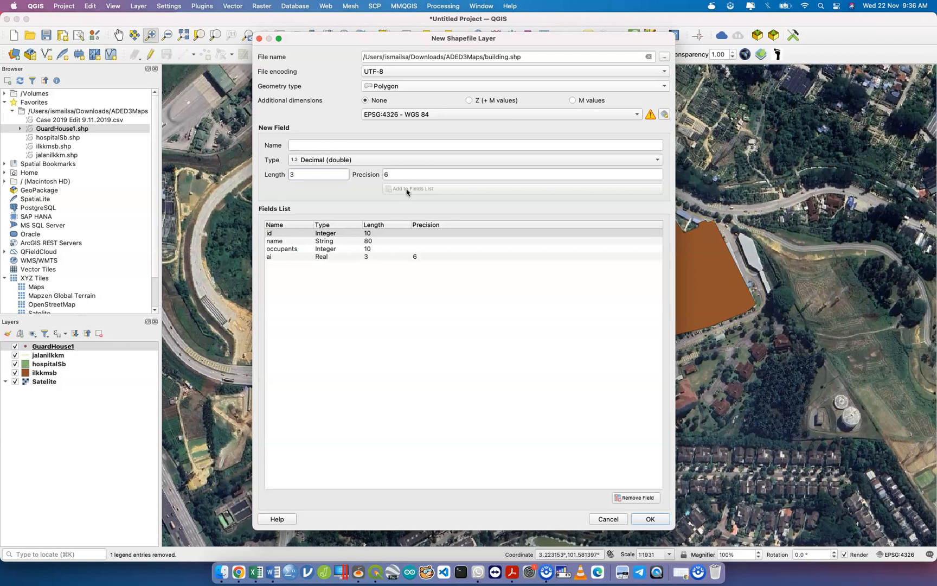
Clear the new-field precision value and remove the ai field from the new shapefile's fields.
left_click(421, 256)
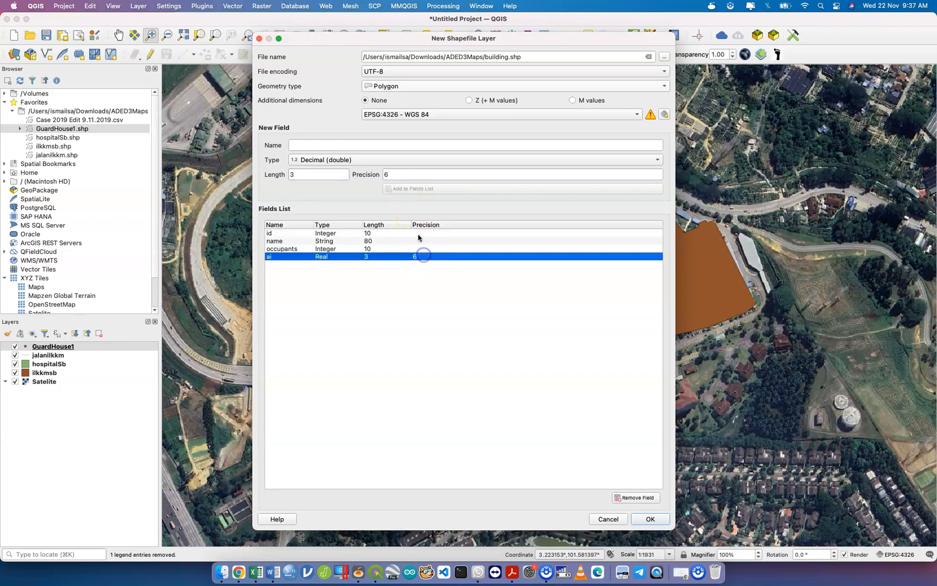
left_click(402, 176)
key("BackSpace")
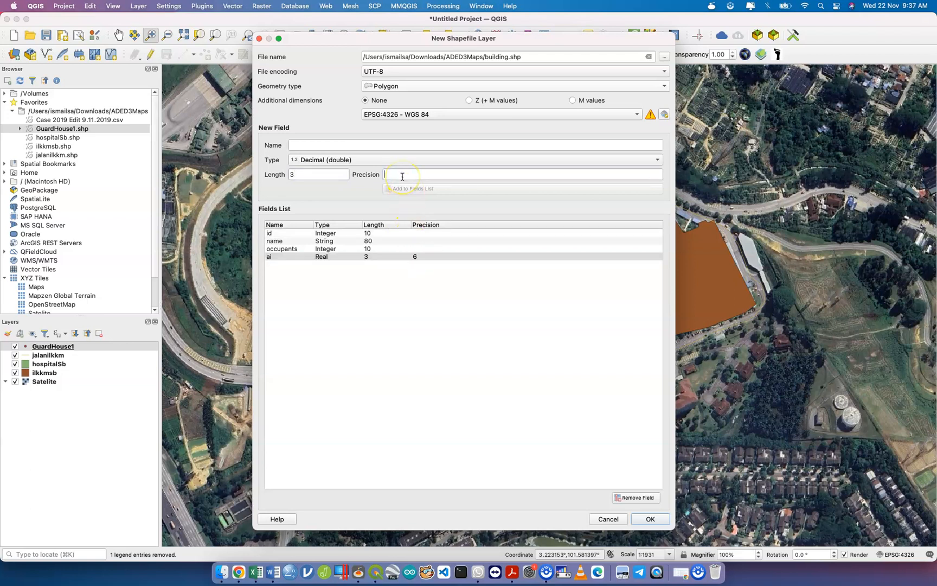
left_click(411, 256)
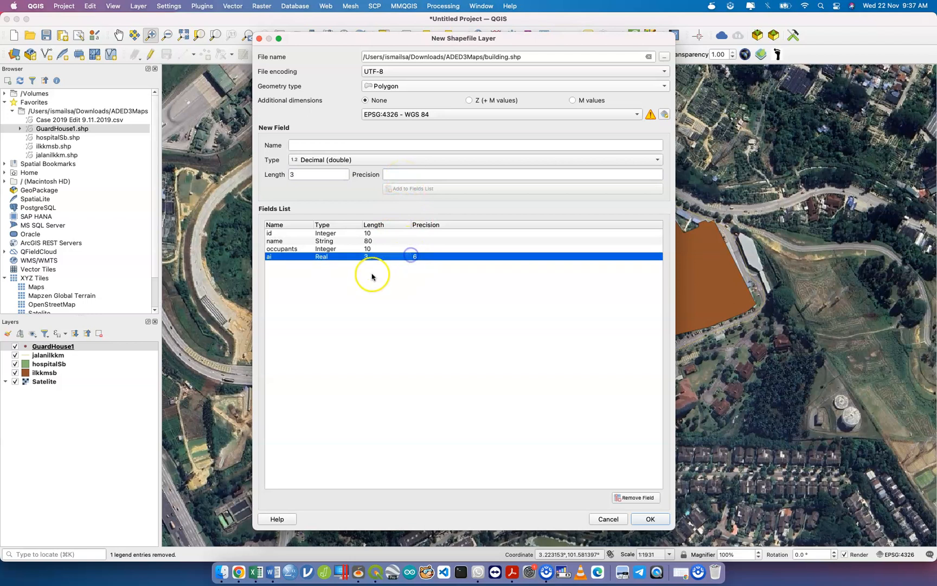
left_click(360, 144)
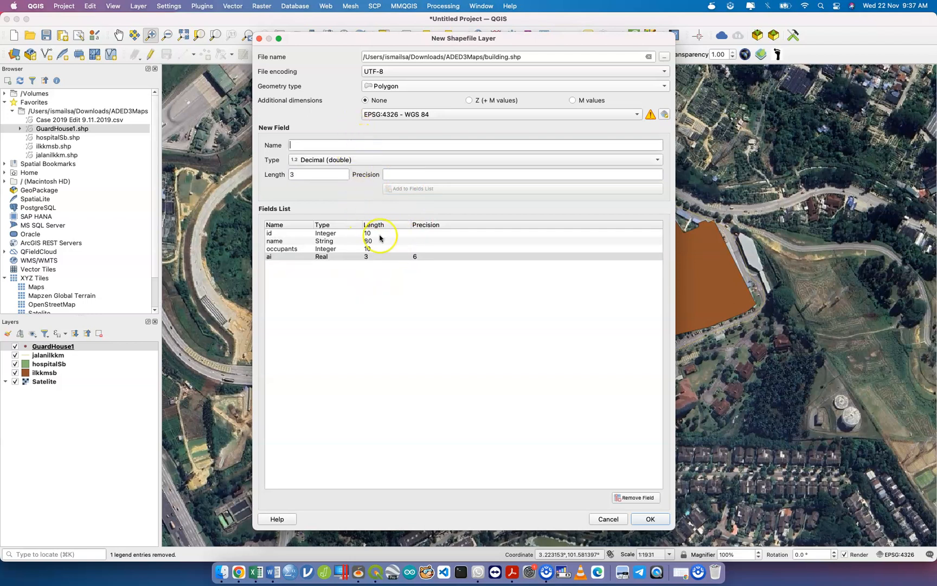
left_click(393, 256)
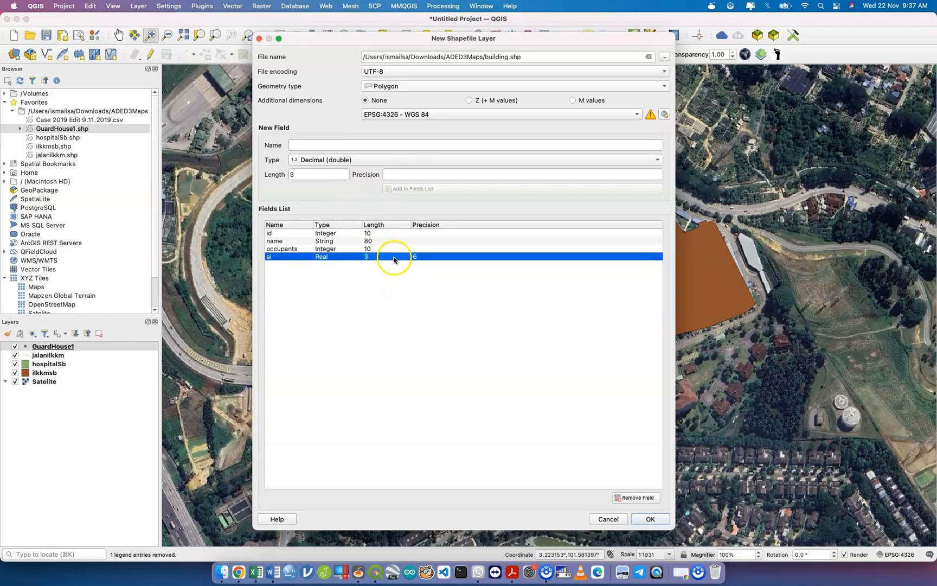
left_click(646, 497)
Add the ai field again as Decimal (double) with length 3 and no precision.
left_click(516, 147)
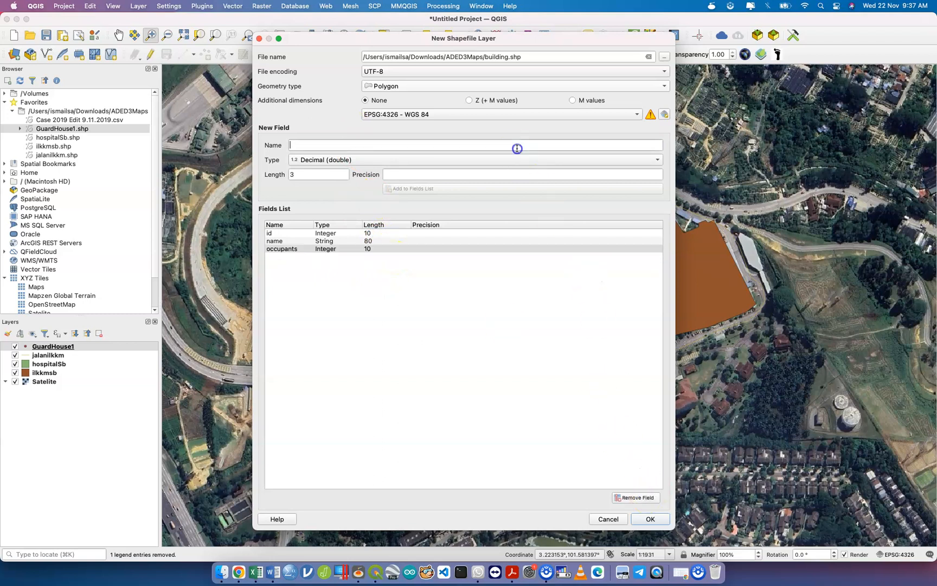
type("ai")
key("Tab")
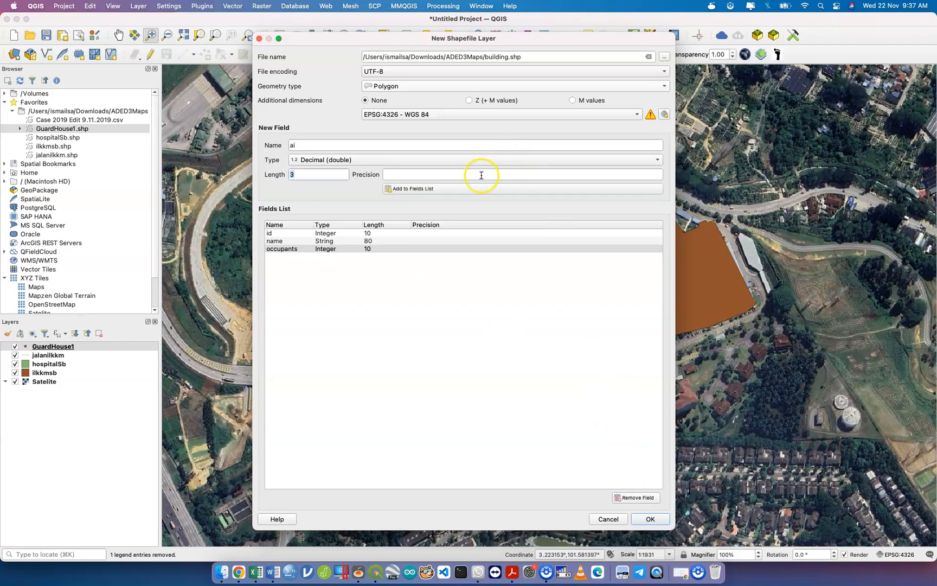
left_click(446, 190)
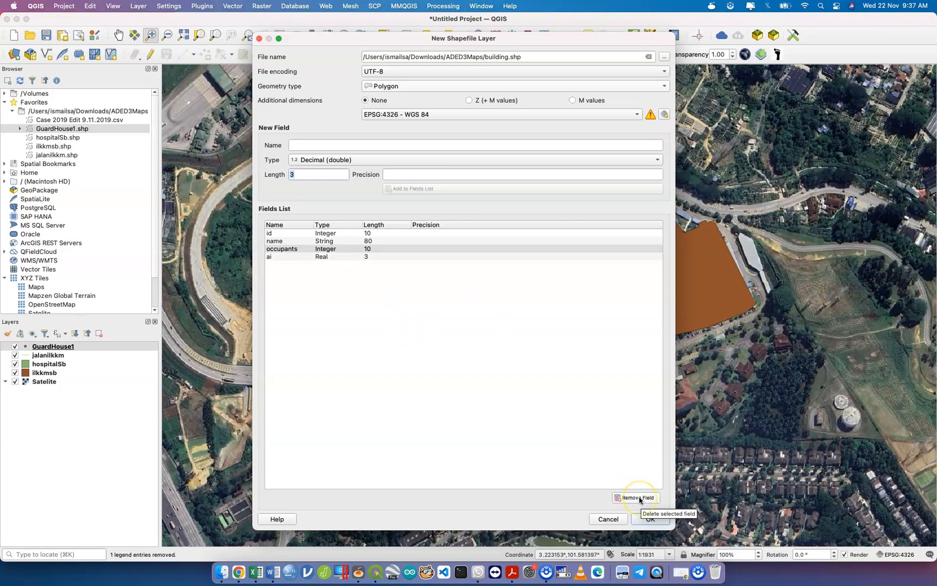
left_click(469, 292)
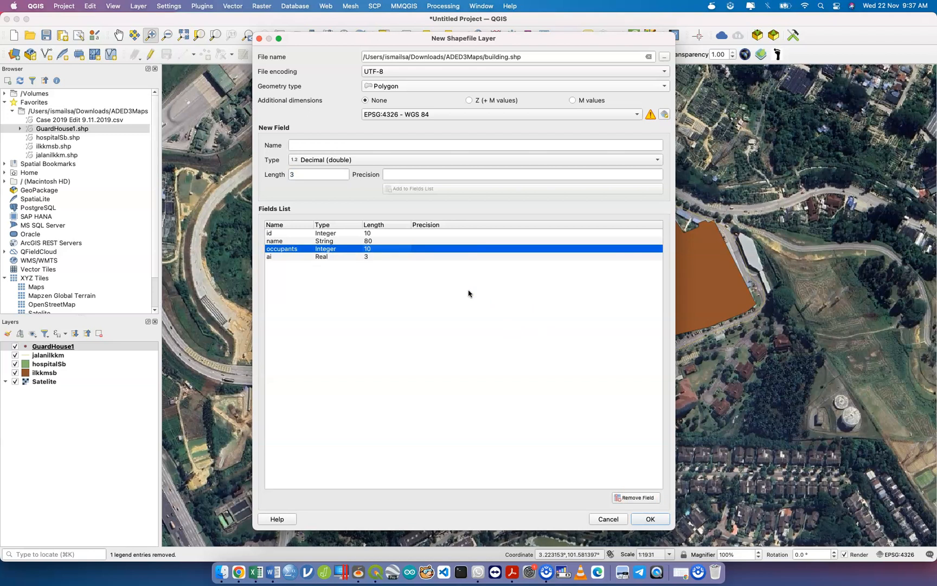
Add an Integer (32 bit) attribute field called type with length 3 to the new shapefile's fields.
left_click(368, 142)
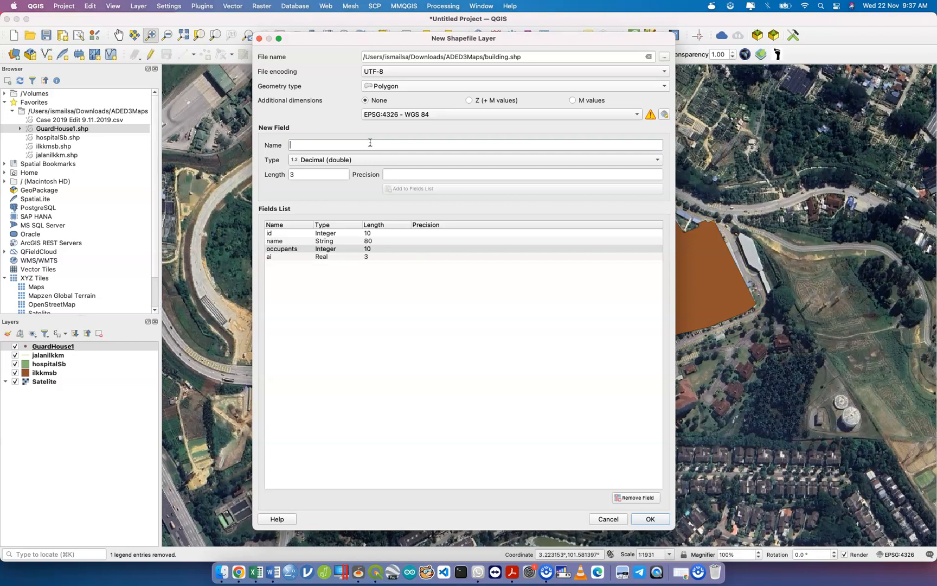
type("area")
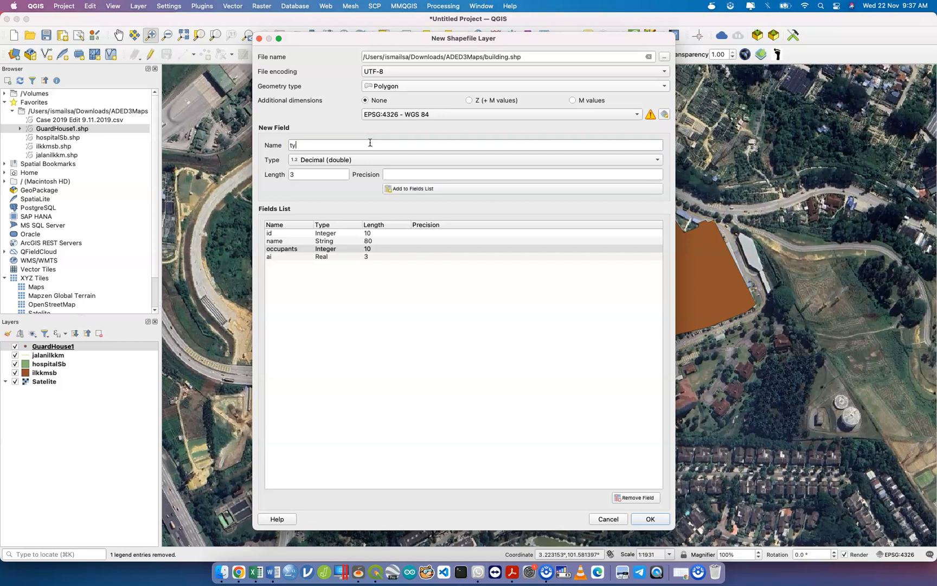
left_click(364, 159)
left_click(347, 148)
left_click(431, 193)
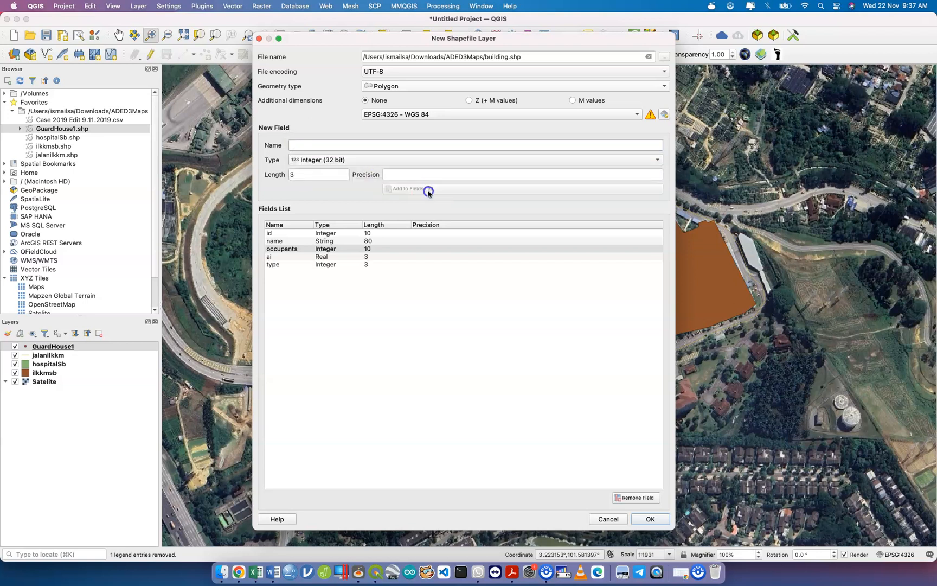
Remove the integer type field from the new shapefile's fields.
left_click(391, 269)
left_click(373, 265)
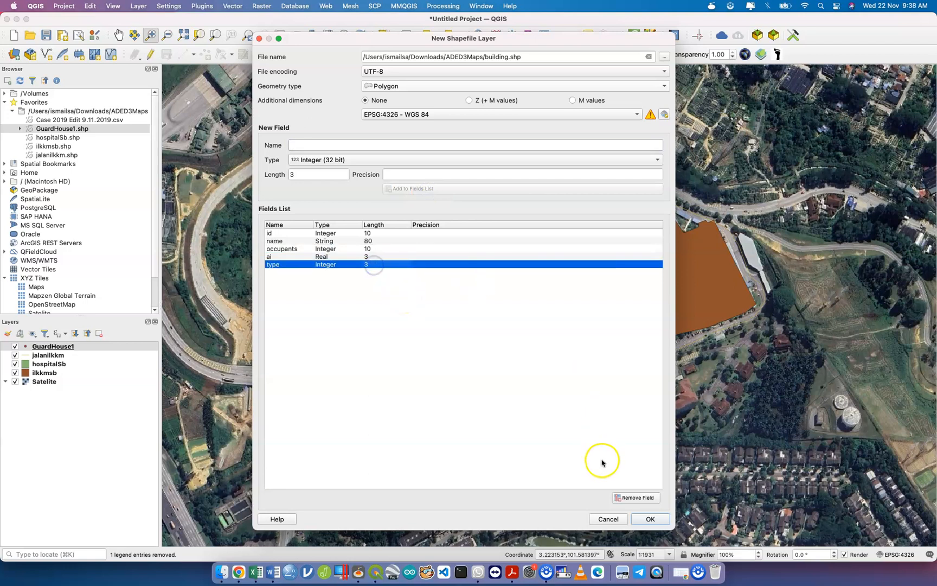
left_click(635, 498)
Add a Text (string) attribute field called type with length 10 to the new shapefile's fields.
left_click(450, 147)
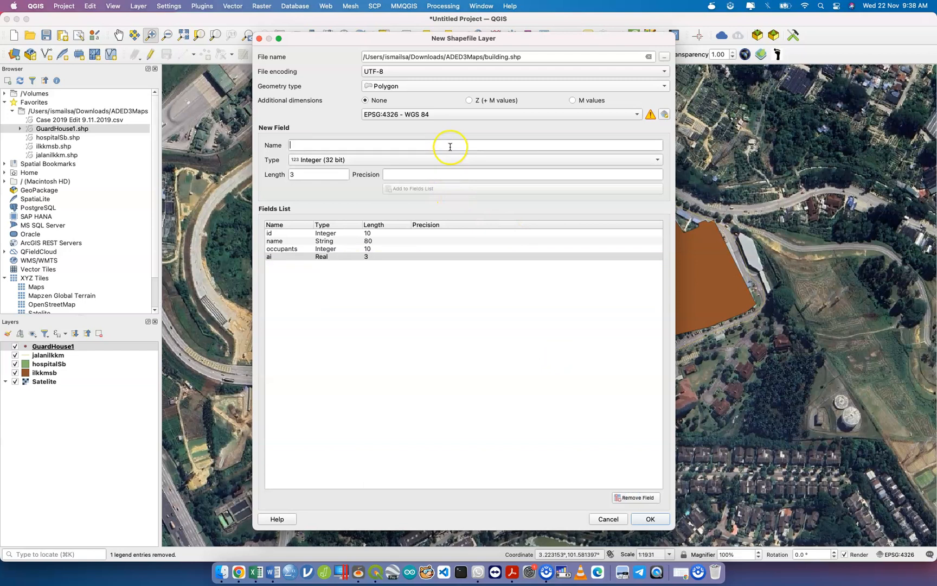
type("type")
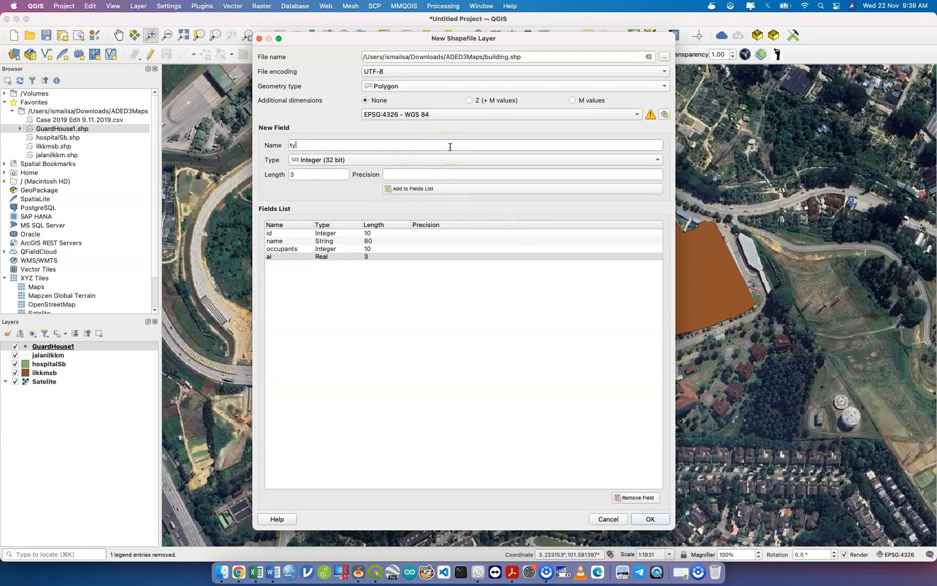
left_click(418, 159)
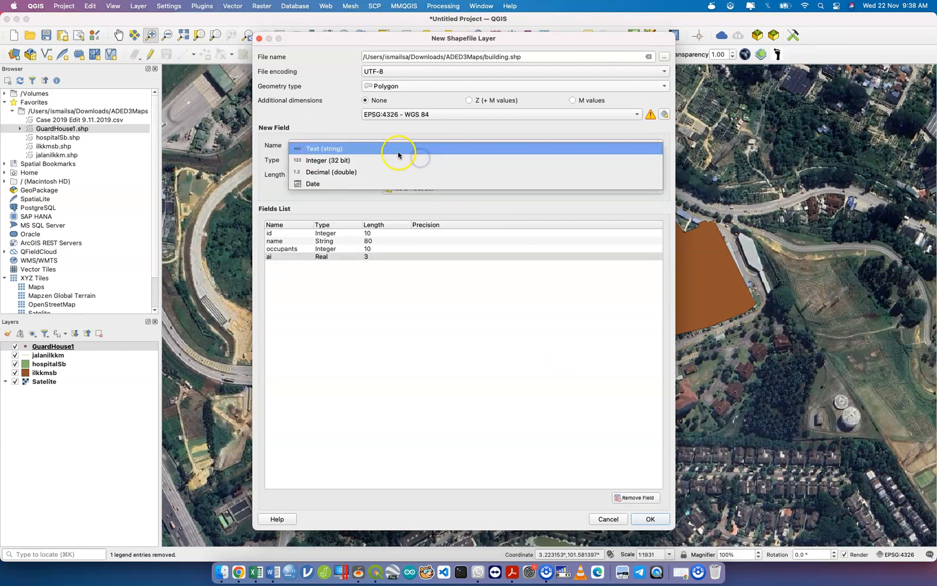
left_click(397, 150)
left_click(337, 175)
double_click(338, 176)
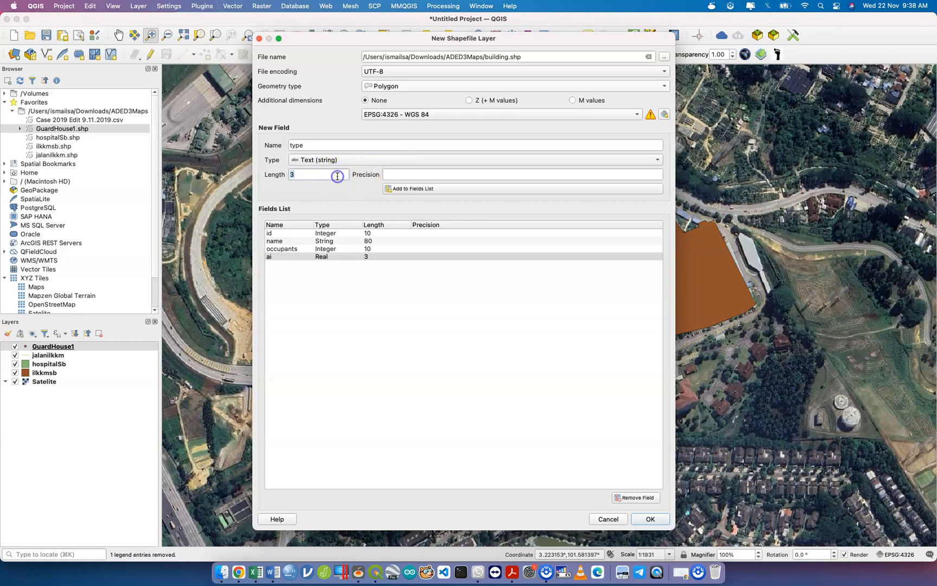
type("10")
left_click(420, 189)
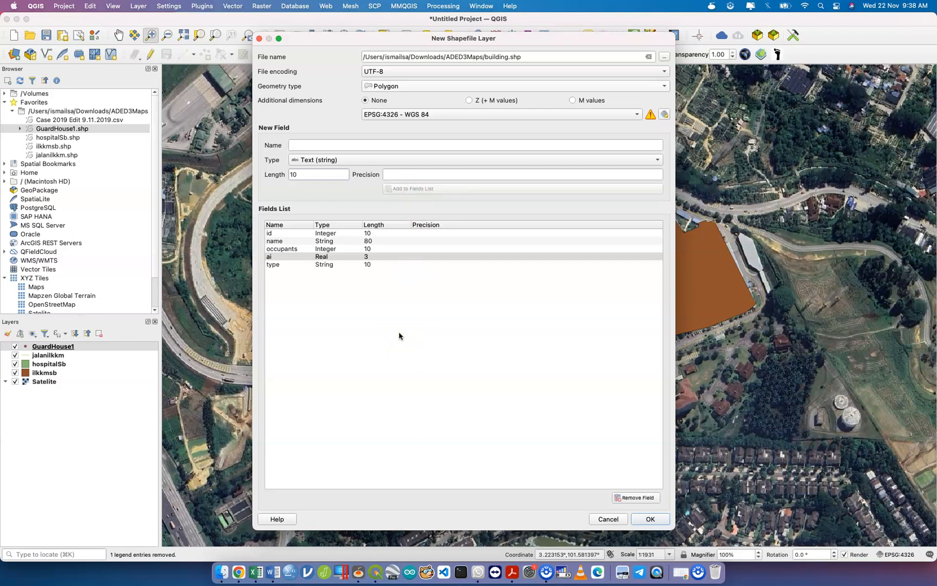
Create the building shapefile layer with the defined attribute fields.
left_click(451, 376)
left_click(533, 450)
left_click(654, 518)
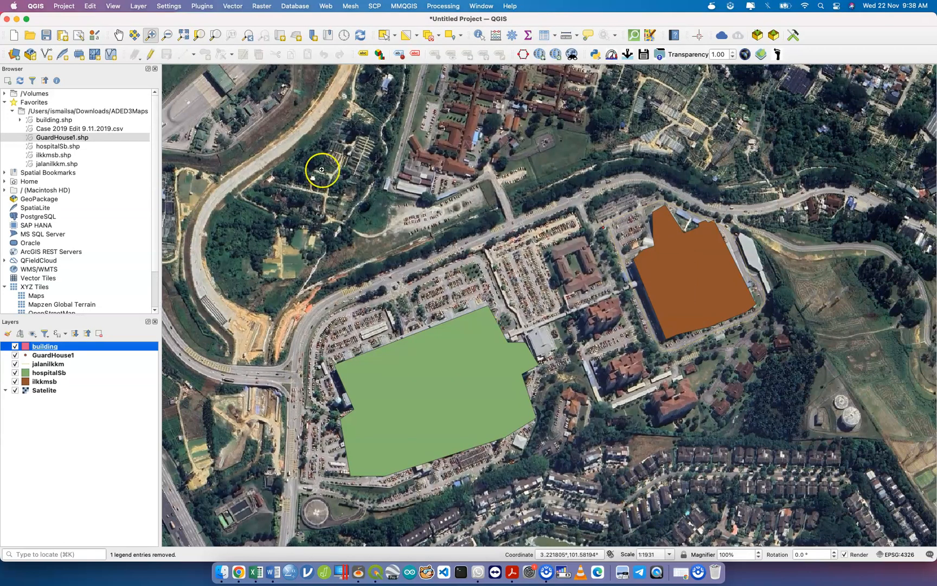
Locate building.shp in the ADED3Maps folder and select the building layer in the project.
left_click(66, 121)
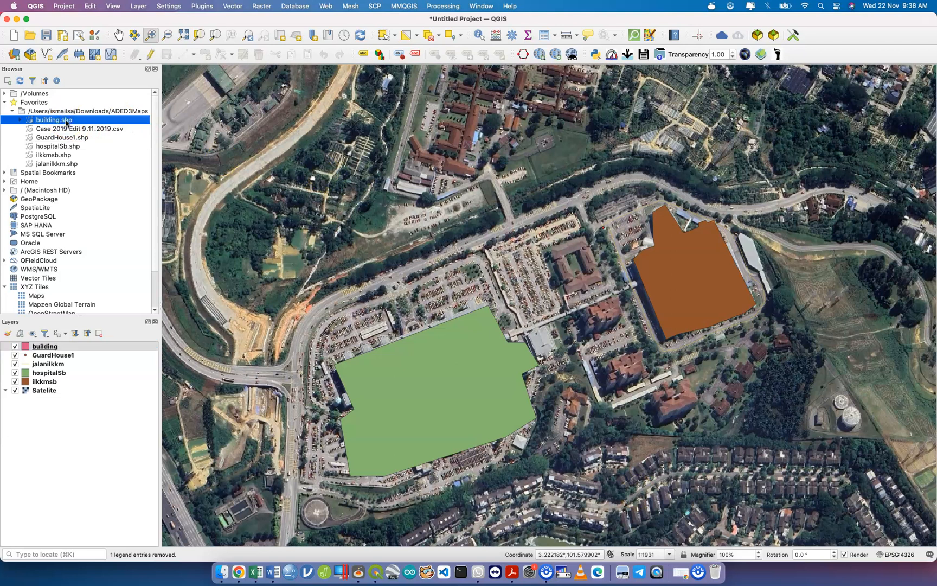
left_click(63, 350)
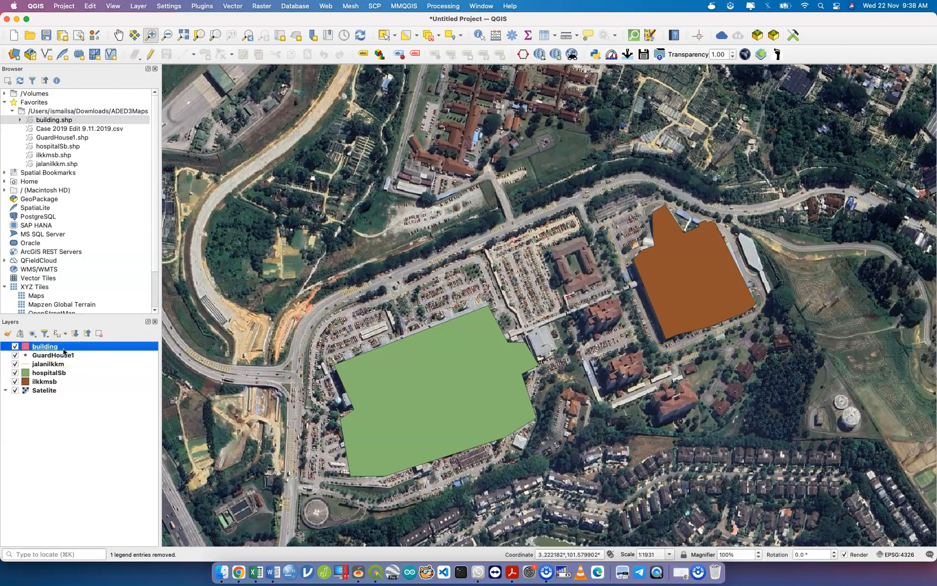
left_click(42, 352)
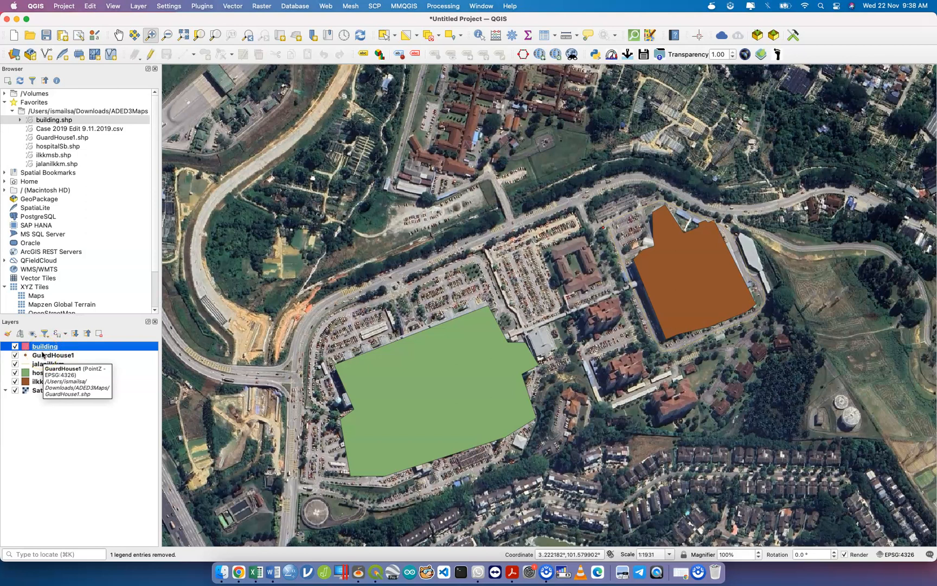
Hide the GuardHouse1, jalanilkkm, hospitalSb and ilkkmsb layers, leaving the building and Satelite layers switched on.
left_click(16, 356)
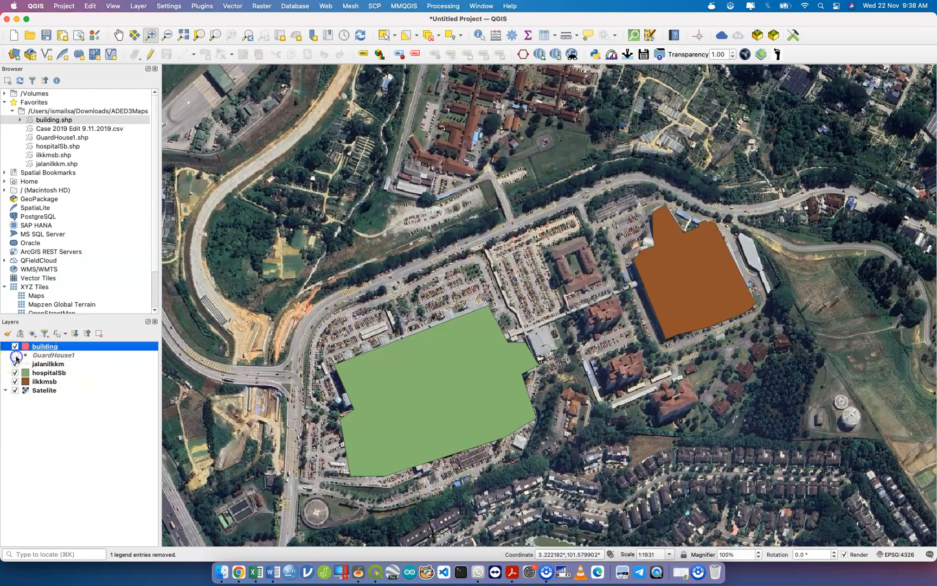
double_click(16, 356)
left_click(16, 357)
left_click(16, 355)
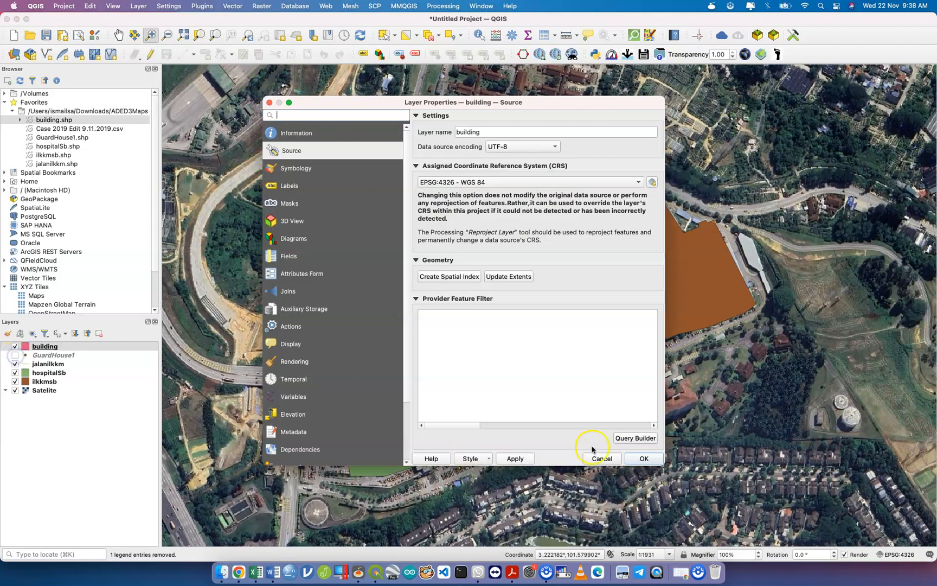
left_click(601, 458)
left_click(16, 364)
left_click(15, 372)
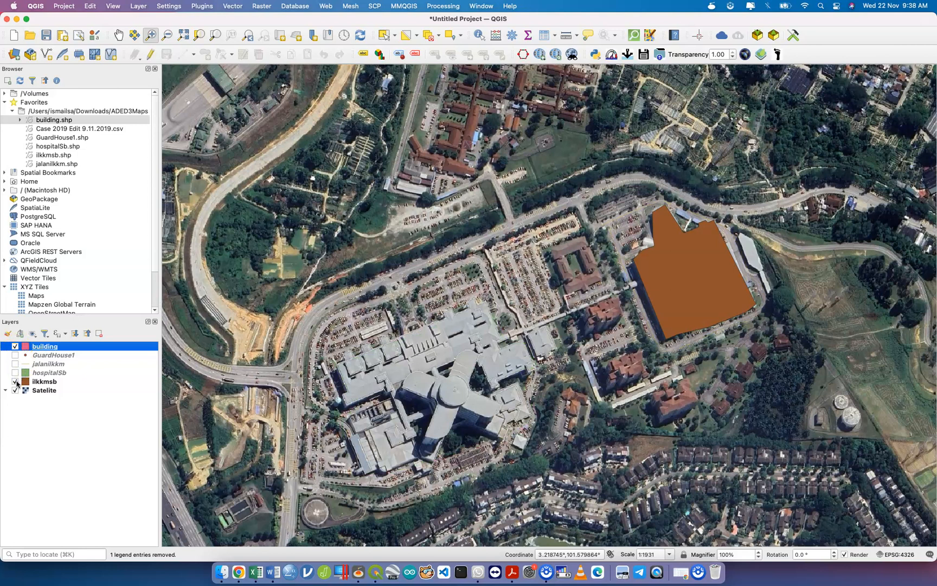
left_click(16, 382)
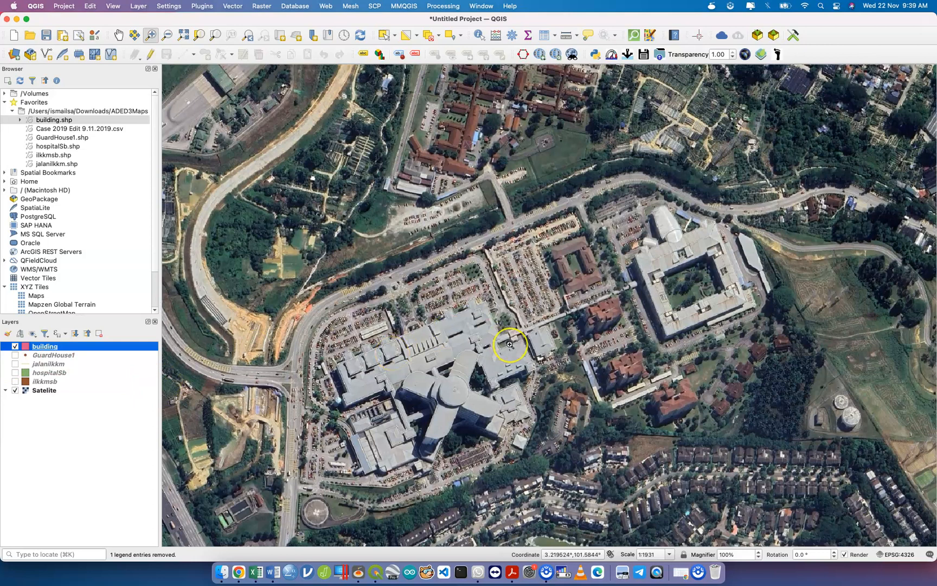
Turn on editing for the building layer with the map focused on the small grey-roofed building east of the hospital.
scroll(510, 344, "up", 5)
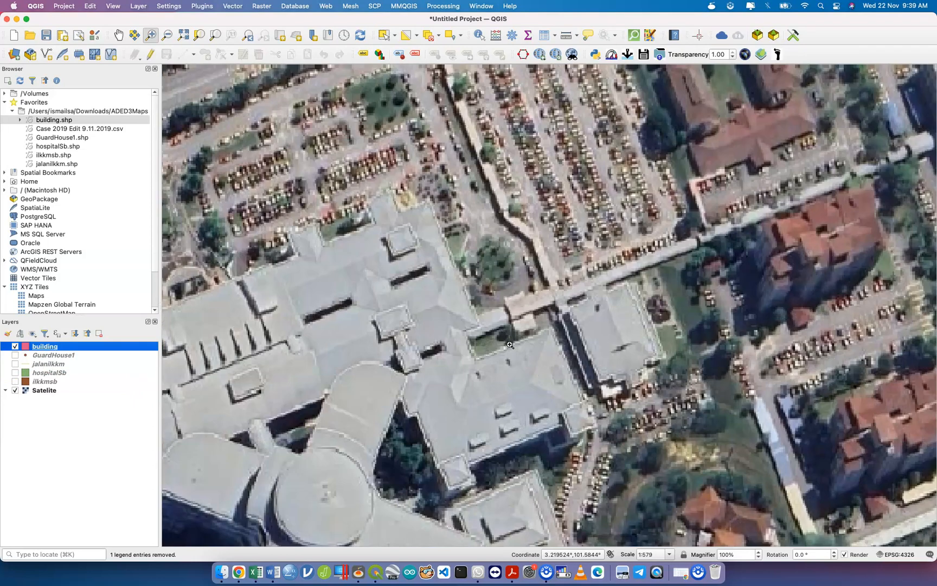
scroll(510, 344, "up", 1)
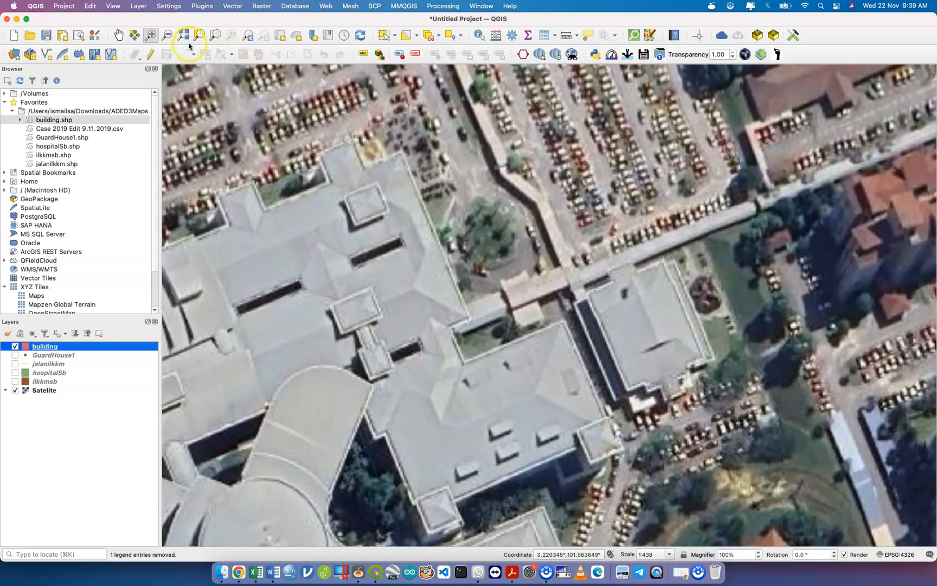
left_click(118, 35)
left_click_drag(500, 284, 443, 286)
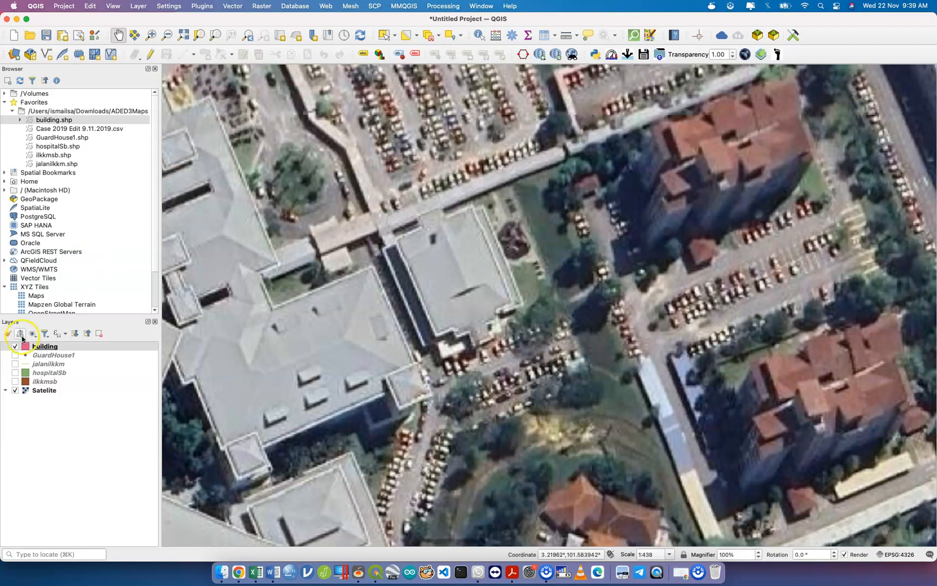
left_click(45, 347)
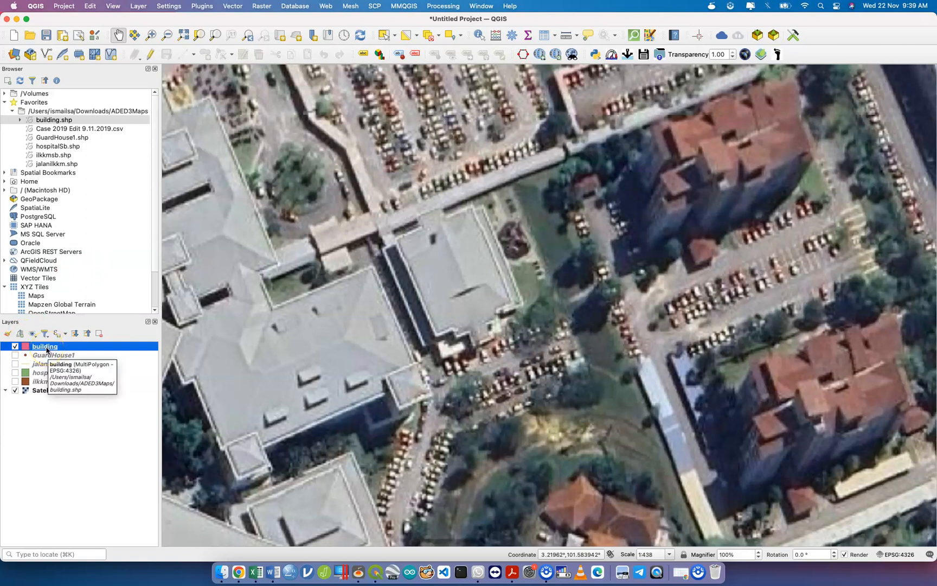
left_click(154, 57)
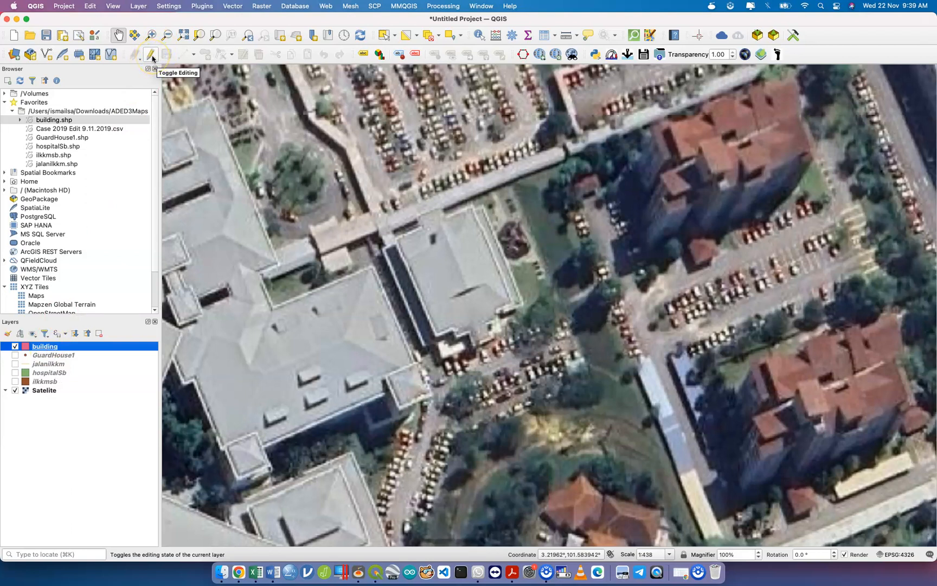
left_click(150, 58)
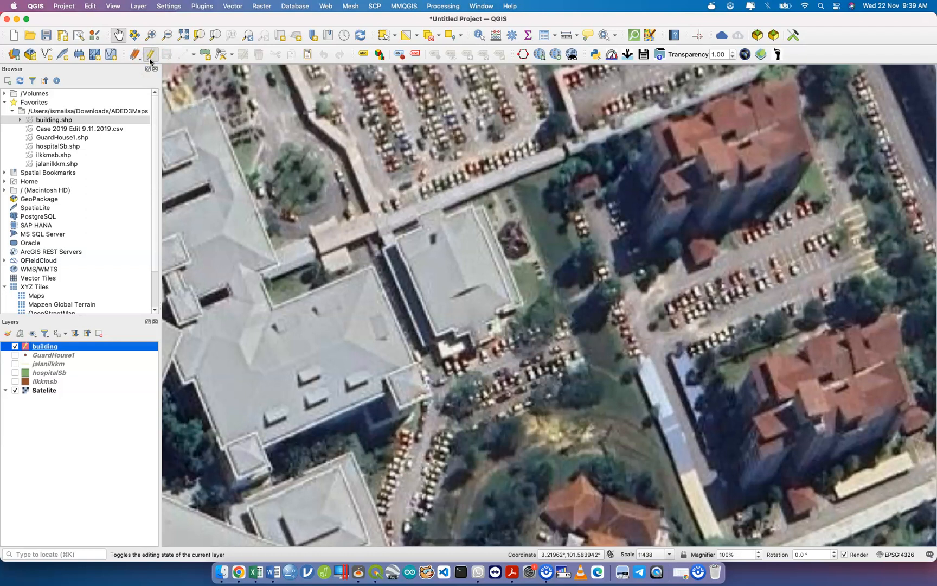
Trace a polygon feature around the outline of the small grey-roofed building beside the covered walkway and finish the sketch.
left_click(204, 55)
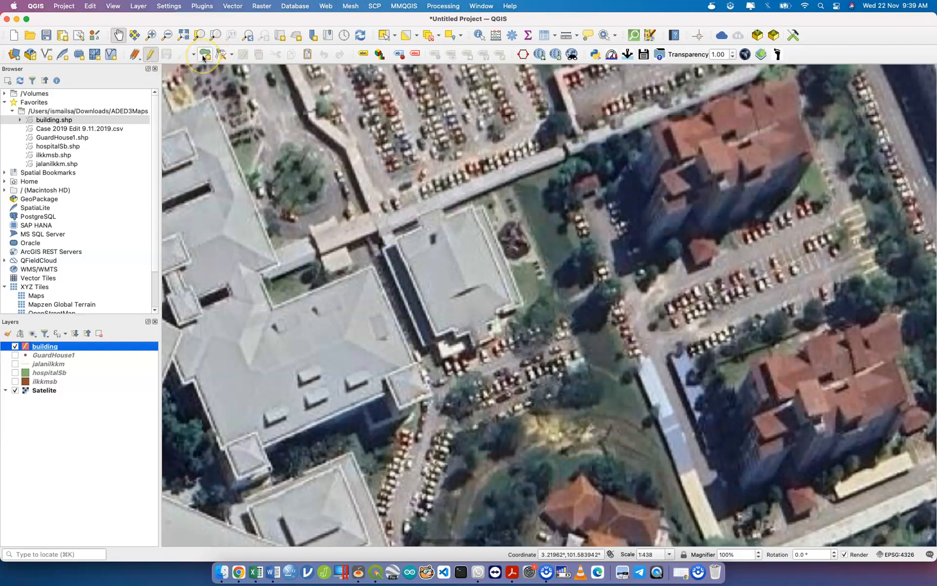
left_click(211, 56)
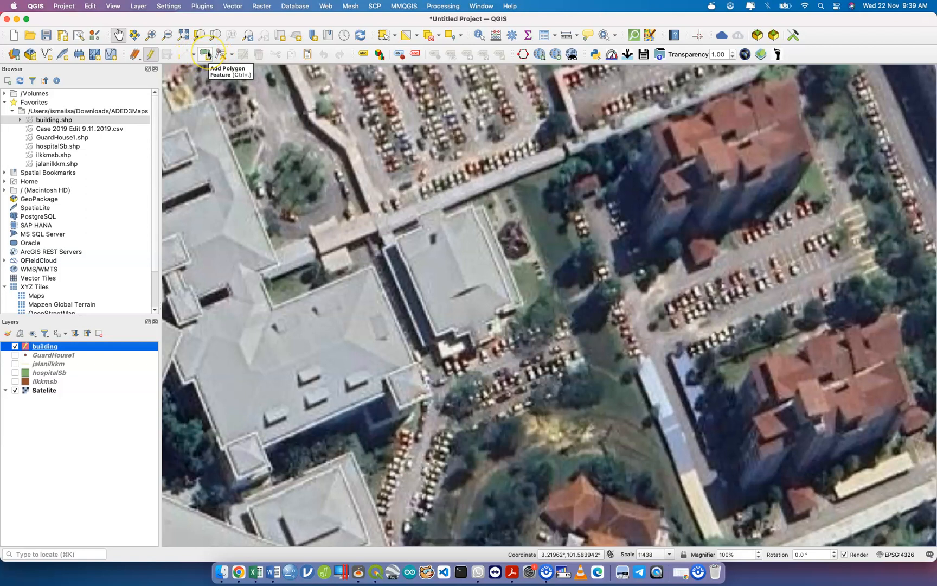
left_click(201, 55)
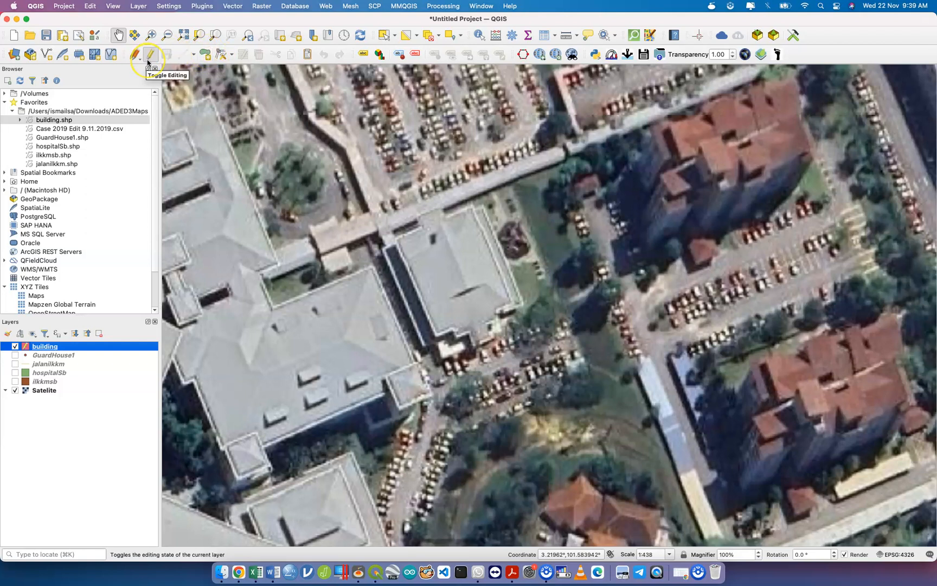
left_click(207, 56)
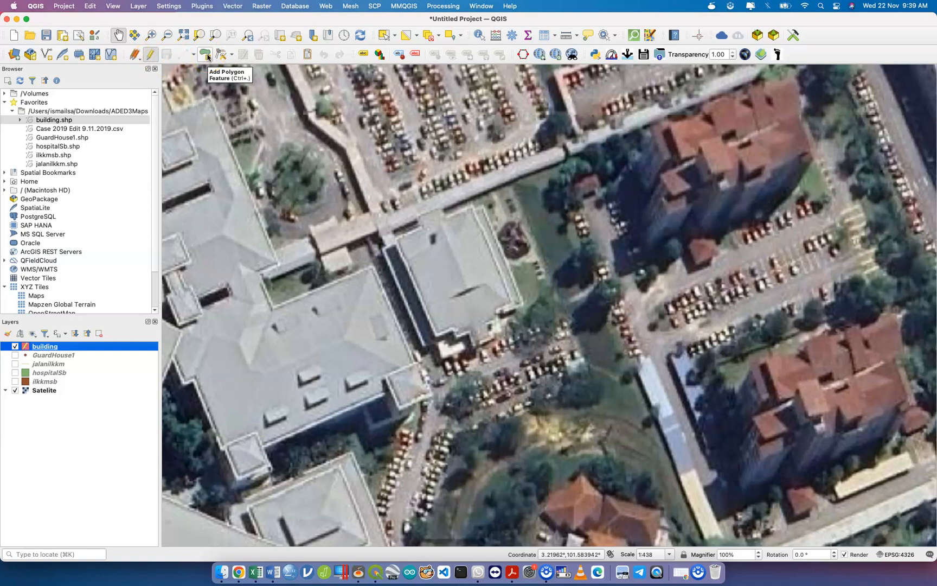
left_click(206, 56)
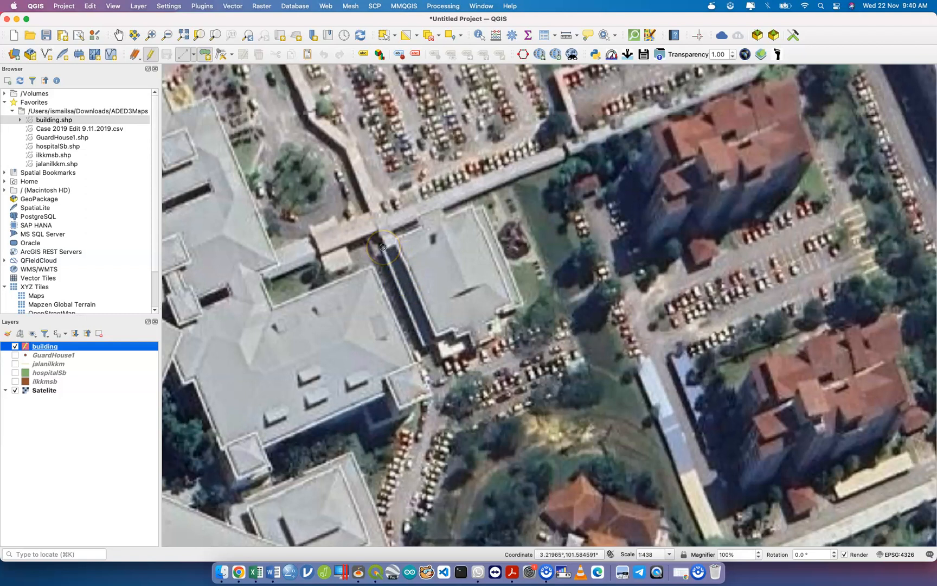
left_click(383, 247)
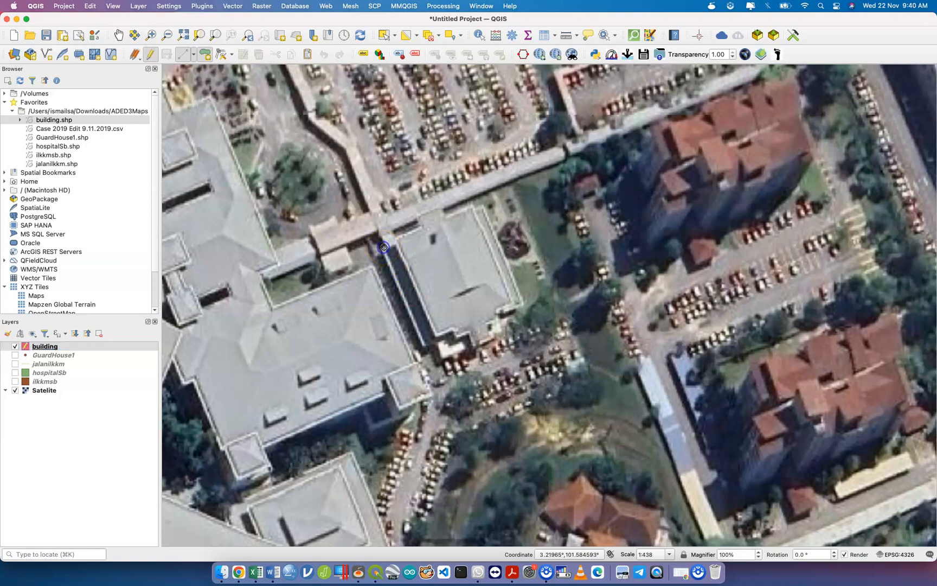
left_click(423, 226)
left_click(420, 216)
left_click(442, 207)
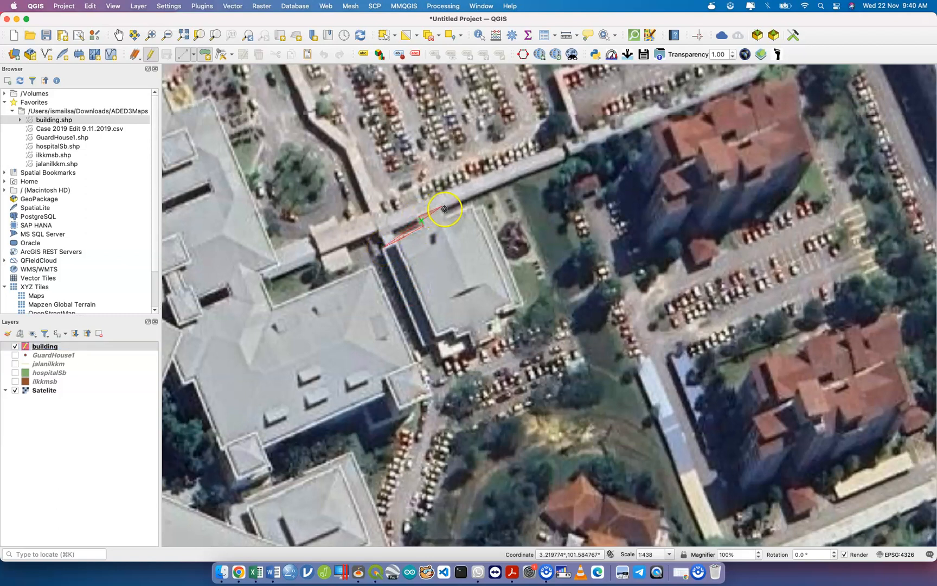
left_click(449, 214)
left_click(483, 207)
left_click(525, 302)
left_click(501, 313)
left_click(500, 332)
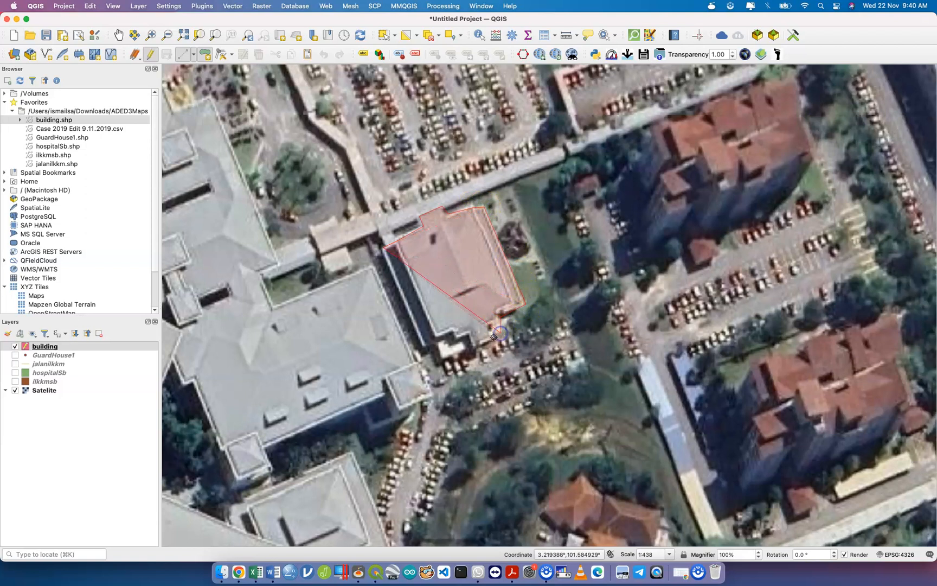
left_click(467, 345)
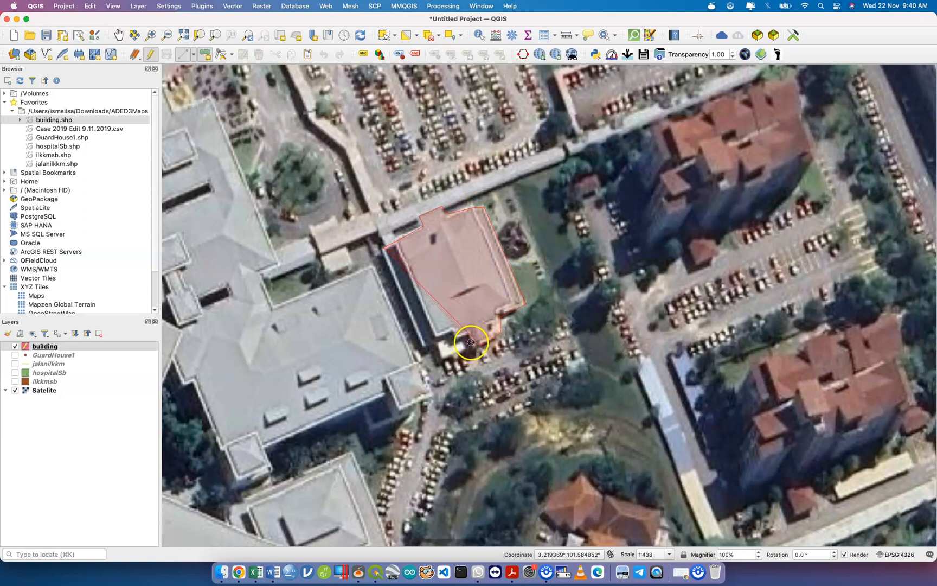
left_click(471, 331)
left_click(426, 347)
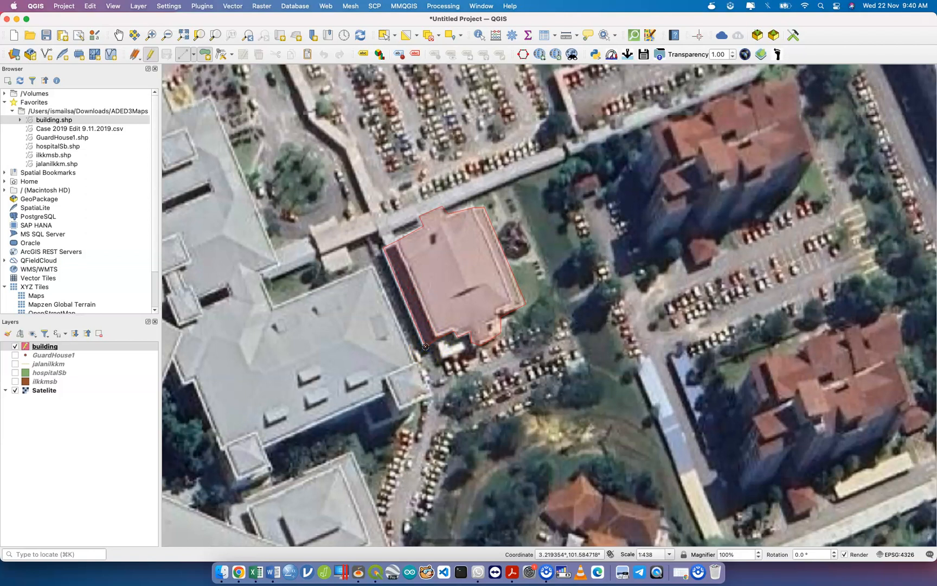
right_click(425, 347)
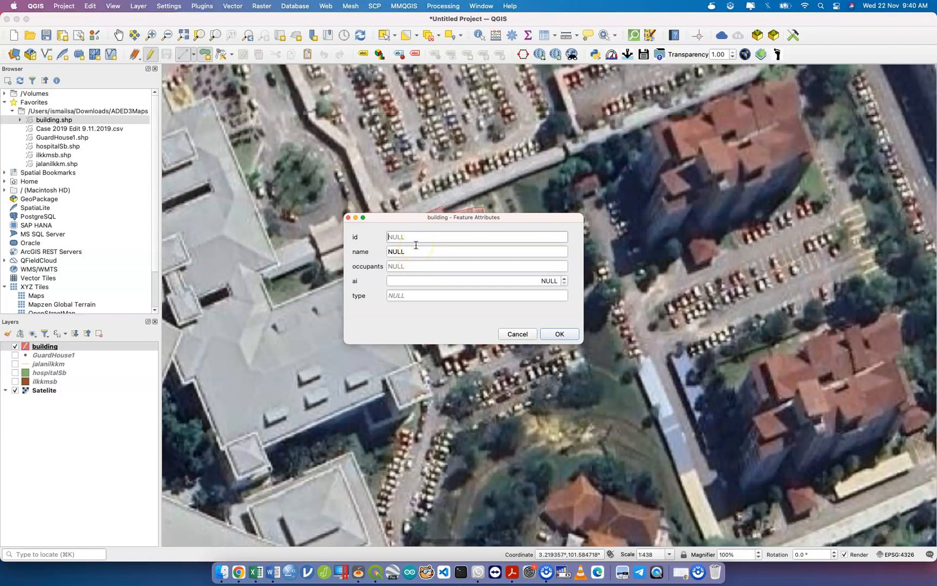
Fill in the new polygon's attributes with id 1, name kafeteria, occupants 100, ai 1 and type food, and accept them.
type("1")
left_click(423, 249)
type("kae")
type("eteria")
left_click(413, 268)
type("1")
key("Tab")
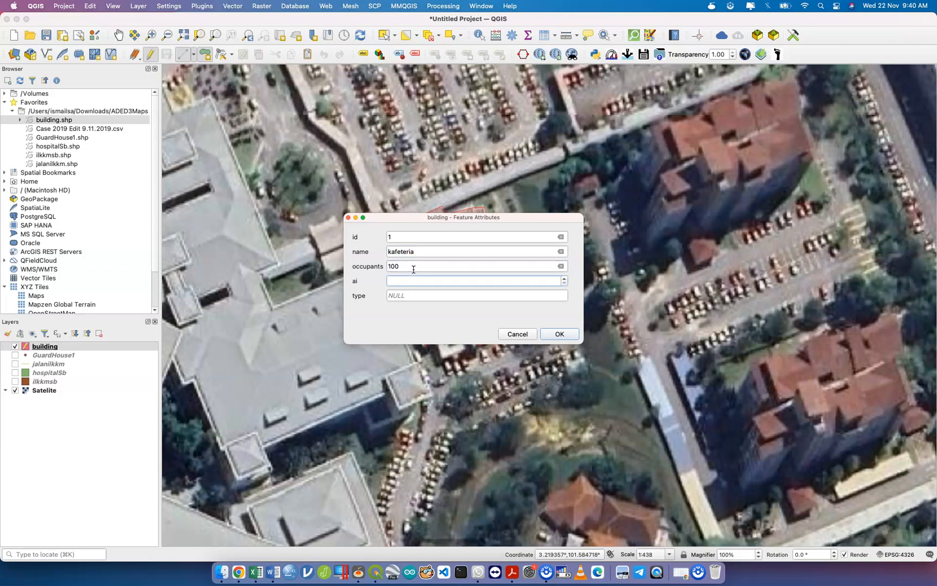
type("0.56")
key("Tab")
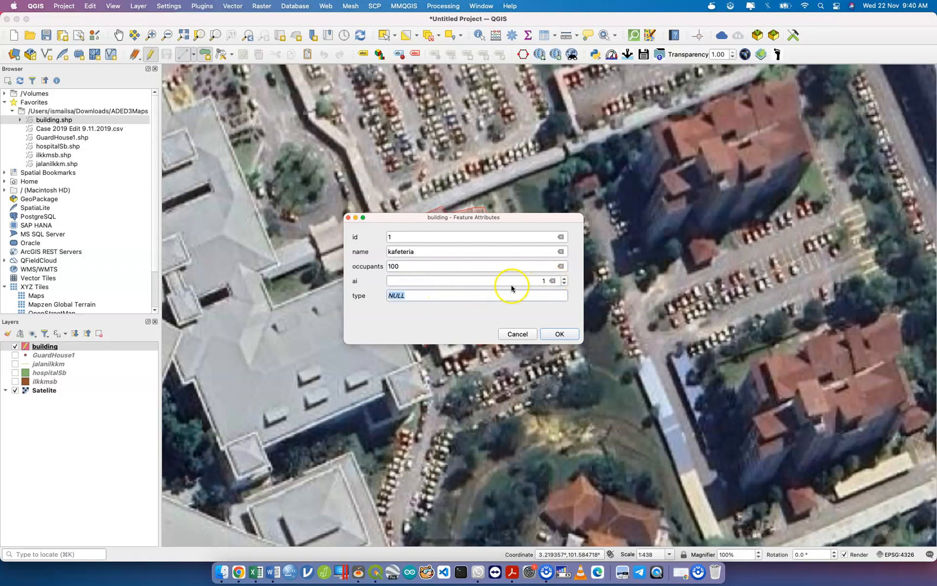
type("food")
left_click(560, 334)
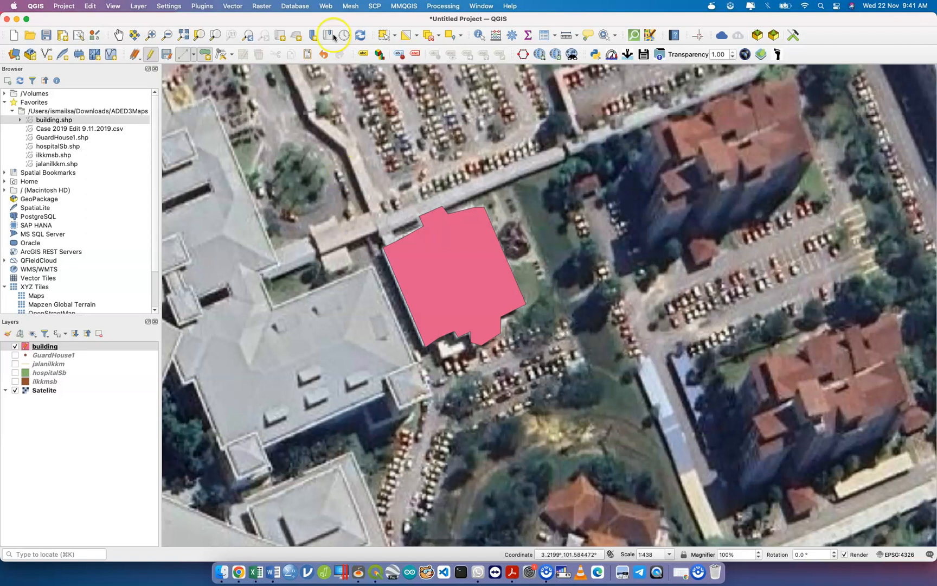
Save the building layer's edits and turn off its editing, with the map moved to the brown-roofed courtyard building.
left_click(169, 58)
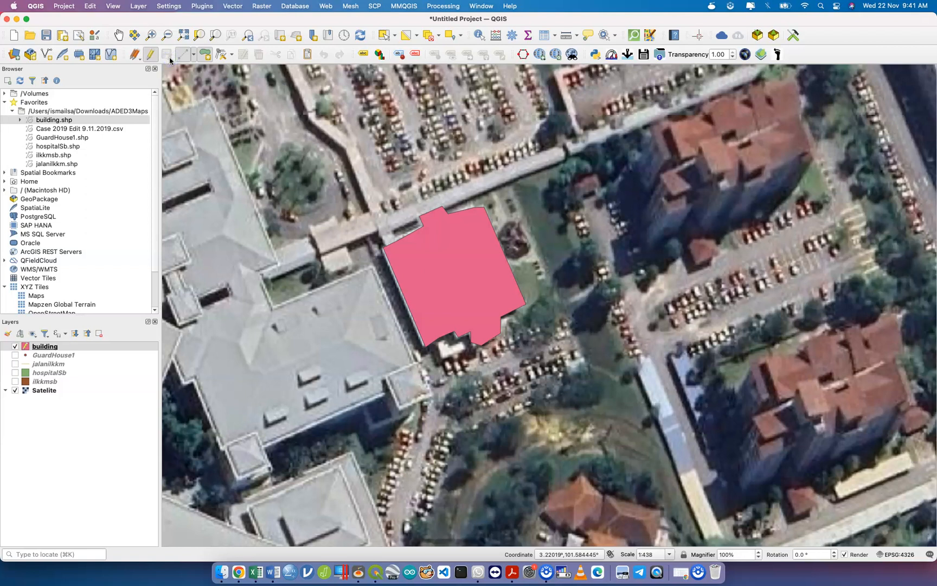
left_click(120, 36)
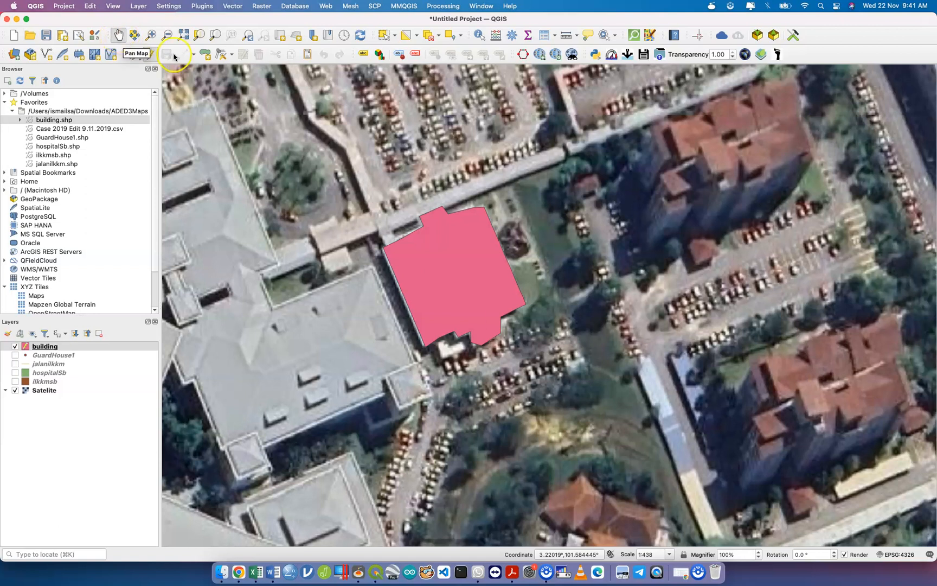
left_click_drag(645, 307, 474, 581)
left_click_drag(467, 283, 486, 299)
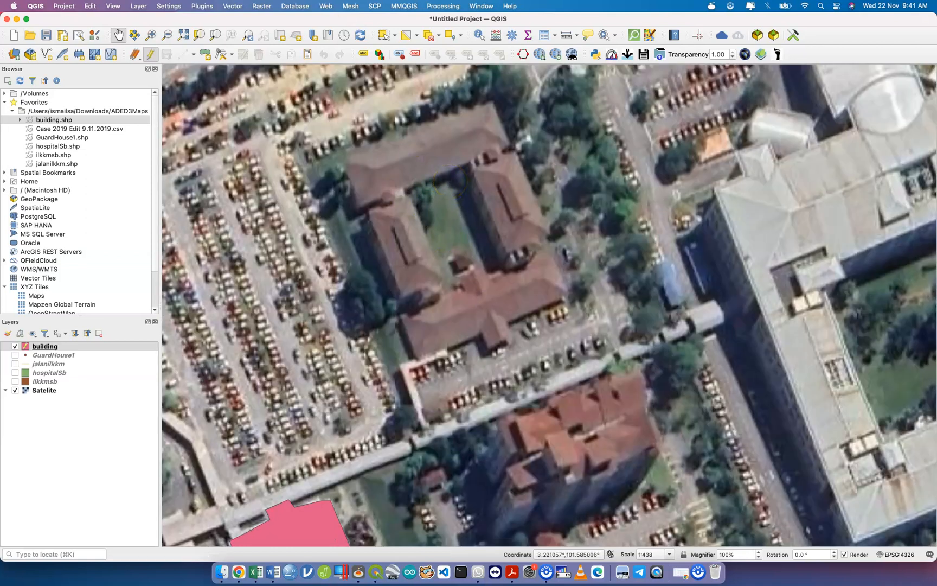
left_click(155, 55)
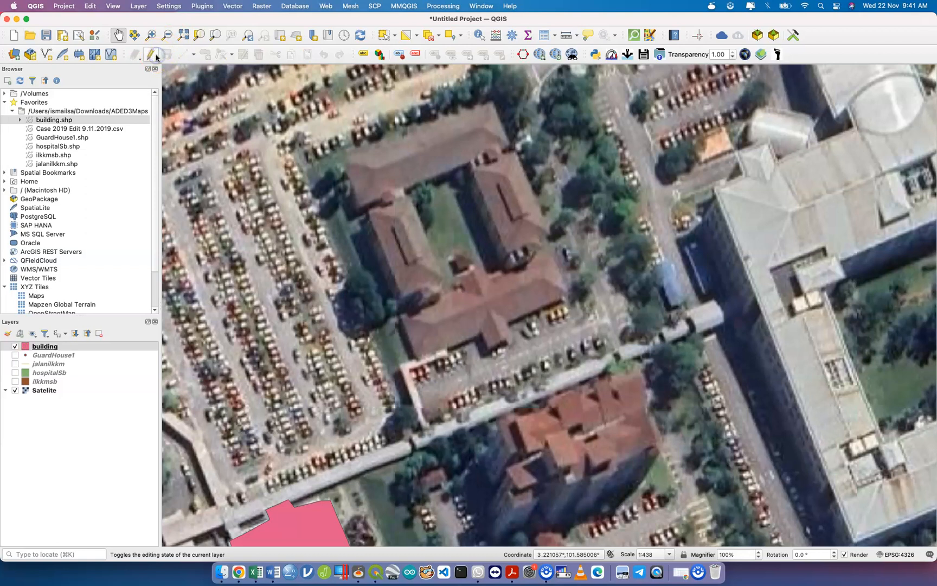
Resume editing the building layer and trace a polygon around the brown-roofed courtyard building northeast of the kafeteria polygon.
left_click(156, 56)
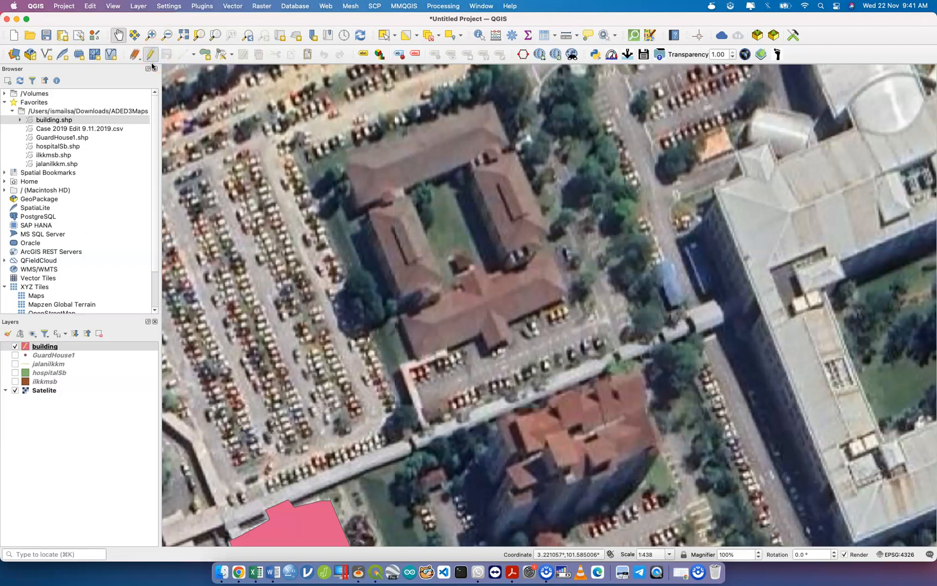
left_click(207, 55)
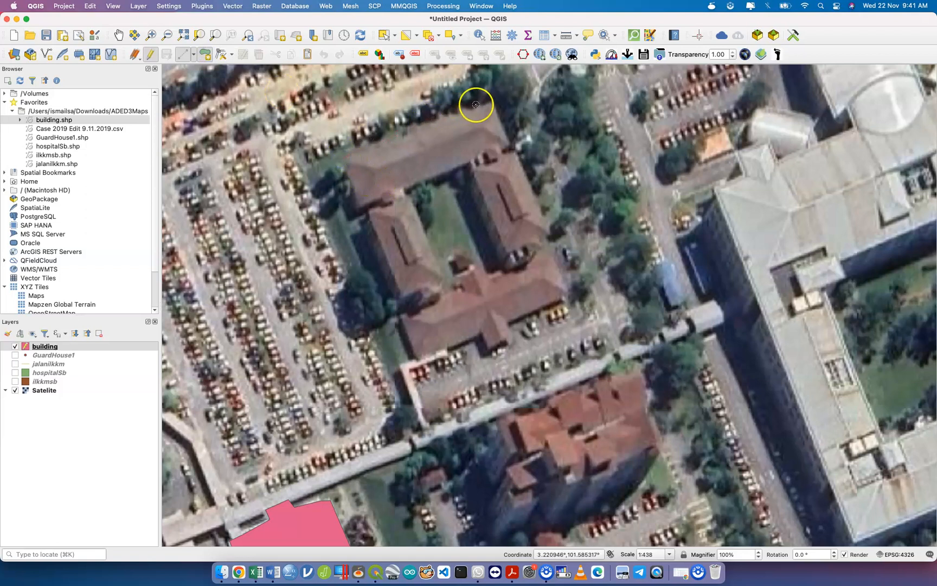
left_click(489, 101)
left_click(568, 297)
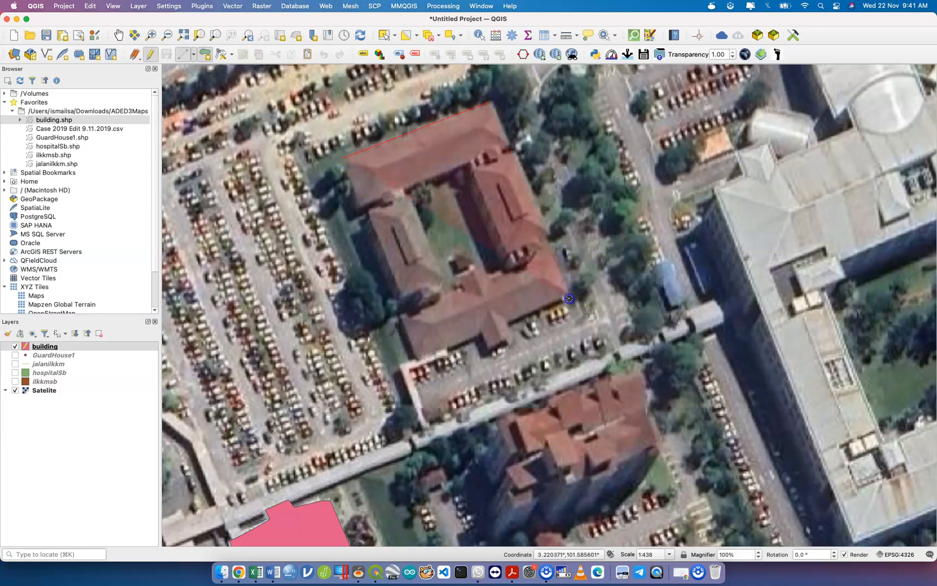
left_click(513, 339)
left_click(490, 347)
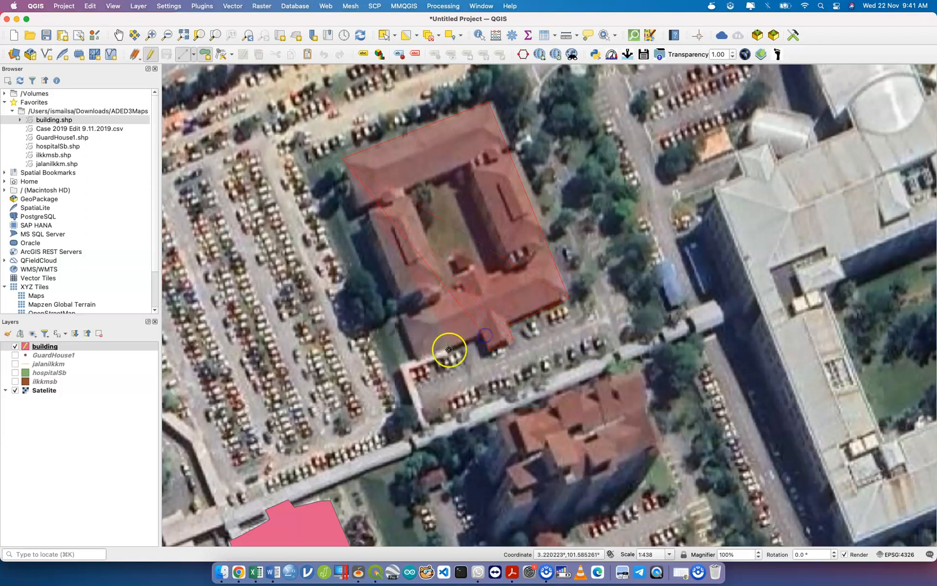
left_click(420, 362)
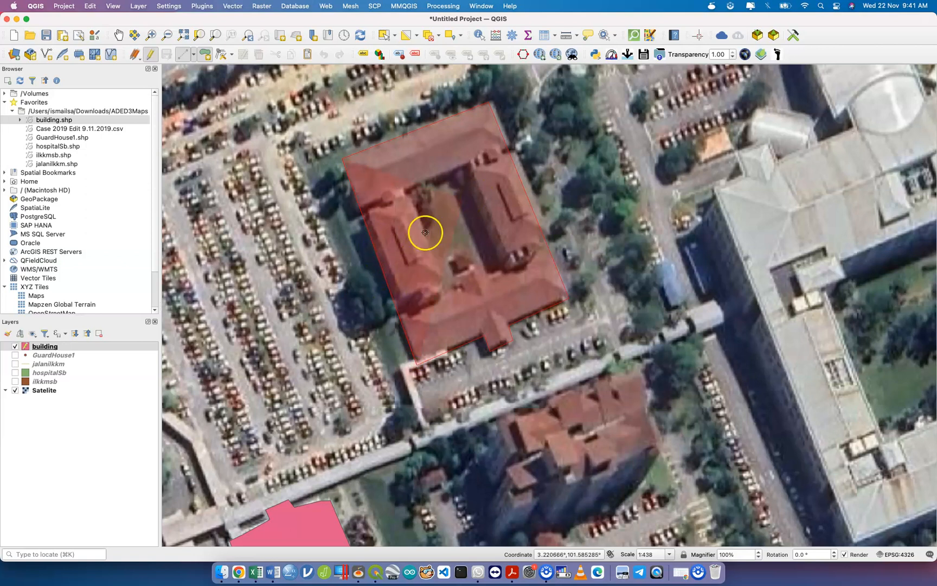
right_click(379, 246)
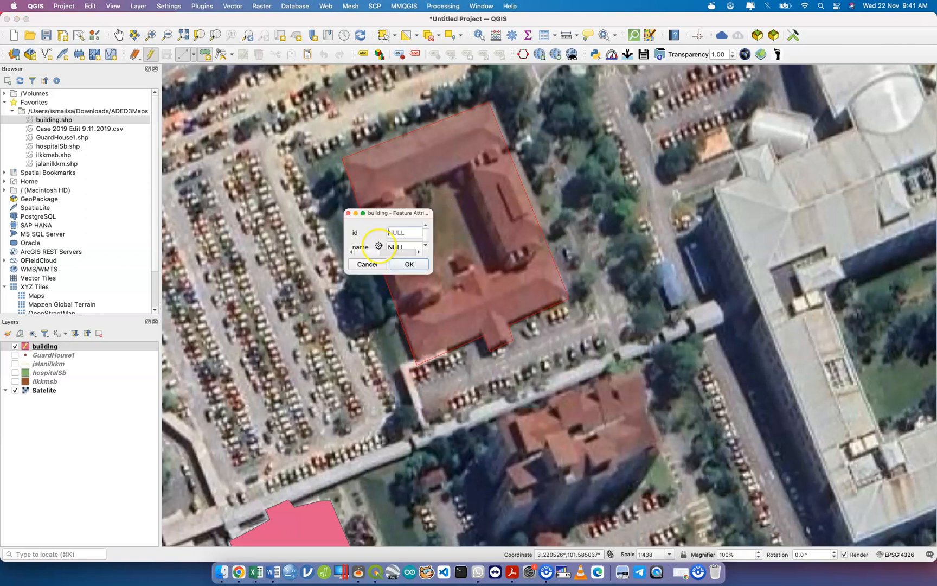
Fill in the new courtyard building polygon's attributes with id 2, name asrama, occupants 400 and ai 1.
left_click_drag(548, 314, 549, 313)
type("2")
key("Tab")
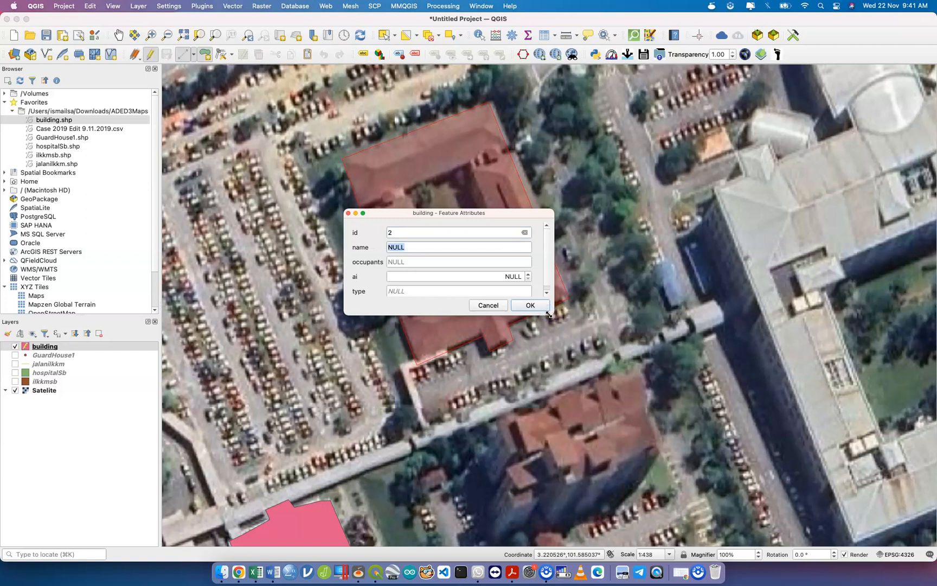
type("asrama")
key("Tab")
type("4")
key("Tab")
type("1.45")
key("Tab")
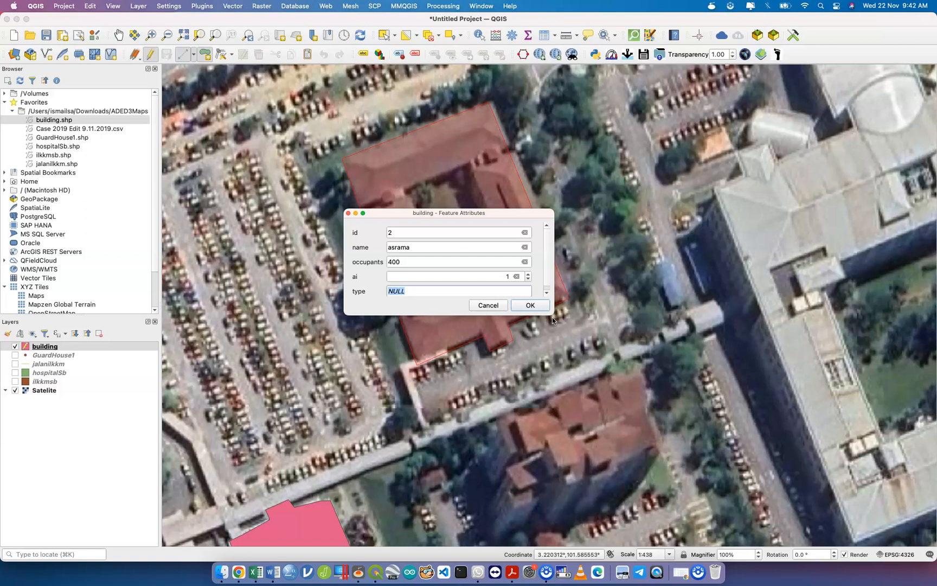
Set the asrama polygon's type to shelter and accept its attributes.
type("li")
key("BackSpace")
key("BackSpace")
key("BackSpace")
key("BackSpace")
key("BackSpace")
key("BackSpace")
key("BackSpace")
type("home")
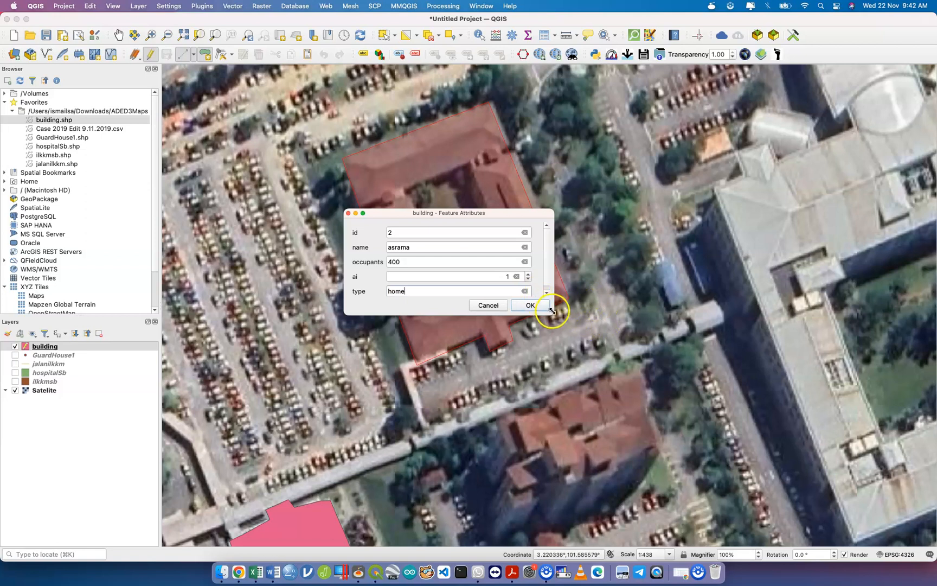
left_click_drag(552, 310, 576, 353)
key("BackSpace")
key("BackSpace")
key("BackSpace")
key("BackSpace")
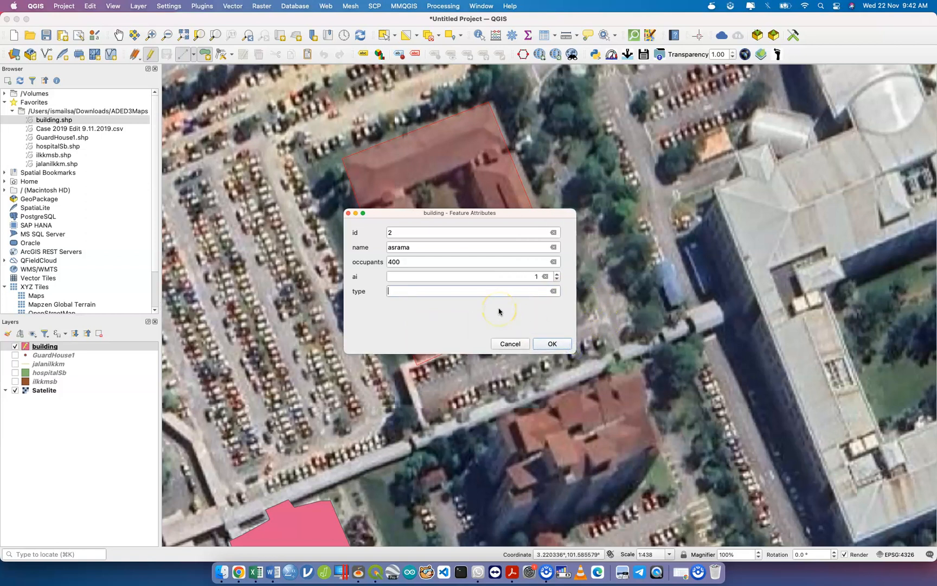
type("shelter")
left_click(552, 343)
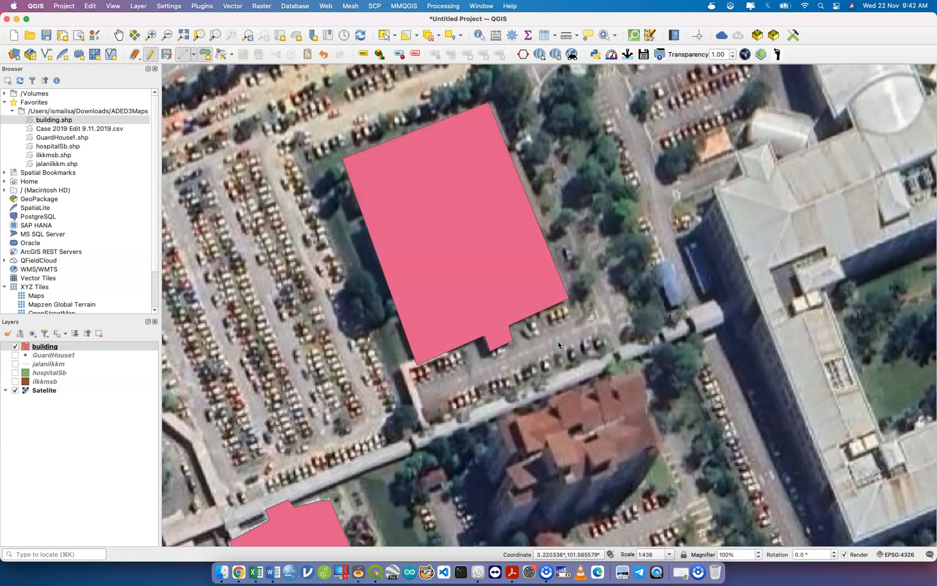
Save the building layer's edits with the asrama polygon and turn off its editing.
left_click(559, 344)
left_click(152, 56)
left_click(168, 60)
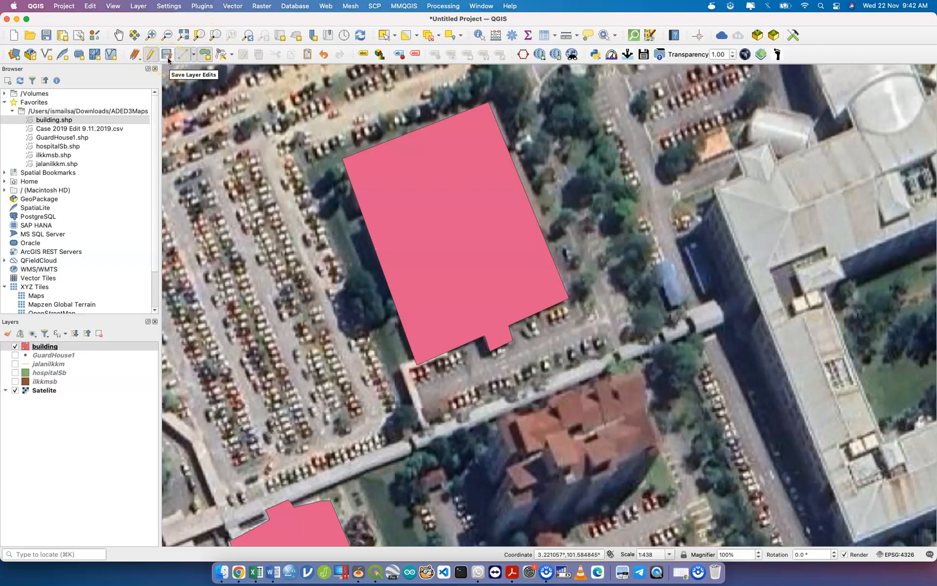
left_click(167, 60)
left_click(152, 56)
left_click(153, 59)
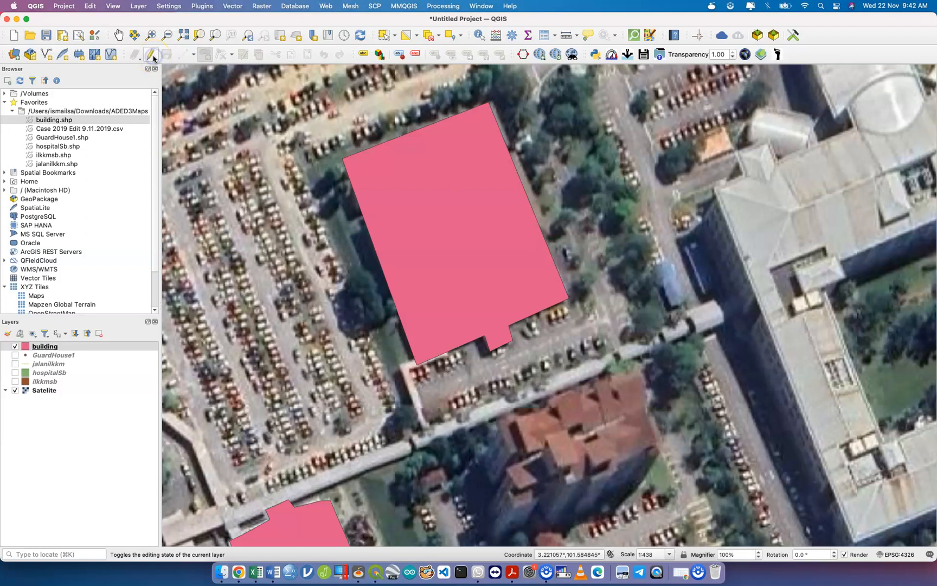
left_click(168, 65)
left_click(151, 56)
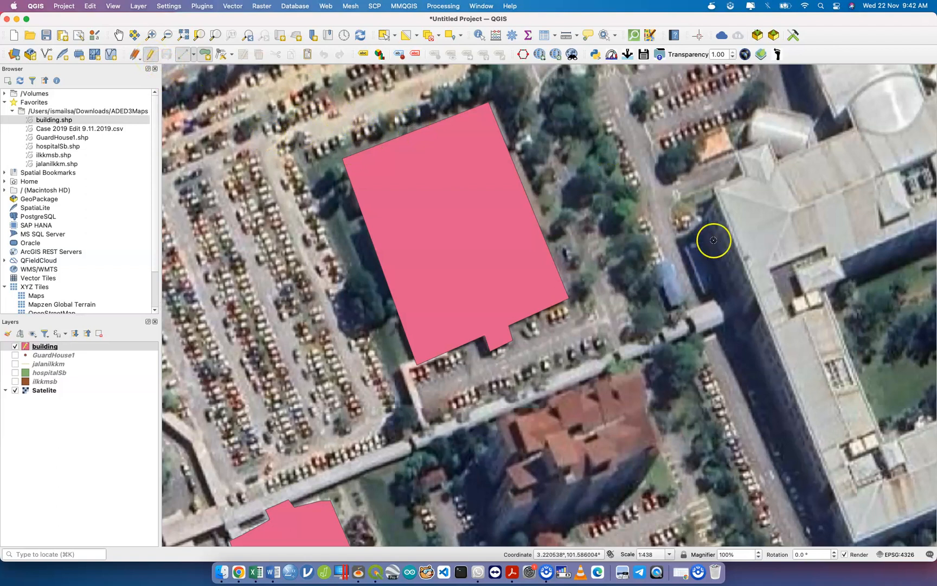
left_click(720, 240)
left_click(789, 288)
left_click(743, 308)
left_click(693, 253)
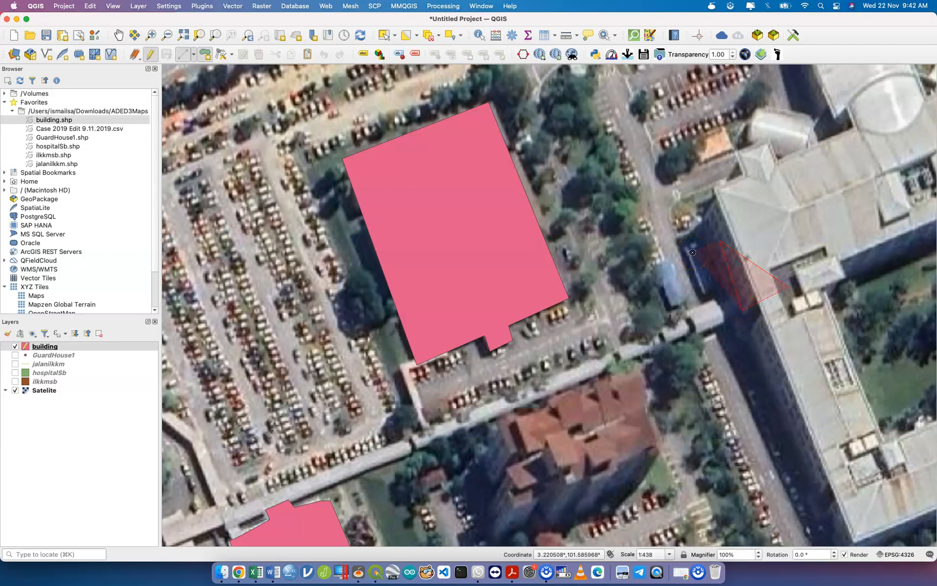
right_click(693, 252)
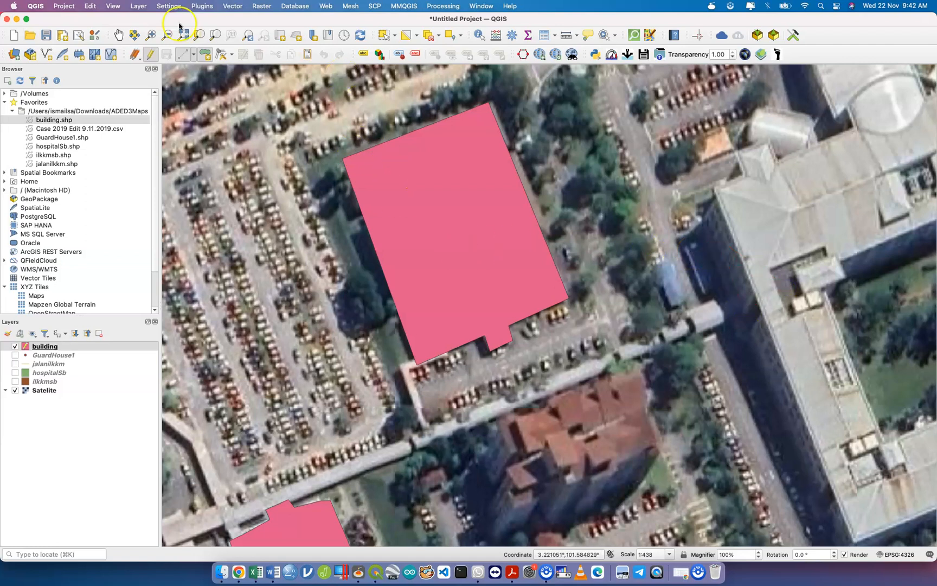
Turn off the building layer's editing, with the map showing the brown-roofed blocks southeast of the existing polygons.
left_click(119, 35)
scroll(306, 238, "down", 4)
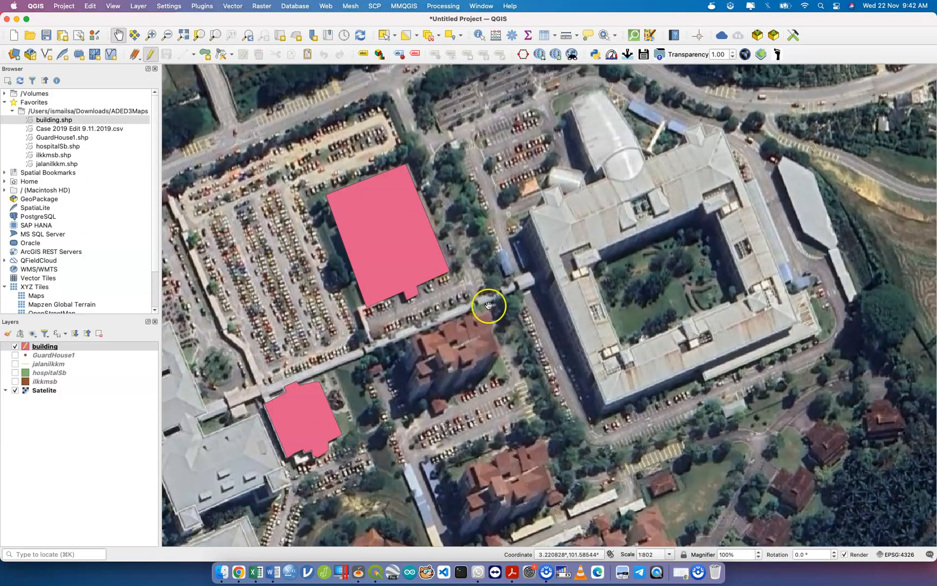
left_click_drag(490, 308, 443, 202)
left_click(151, 54)
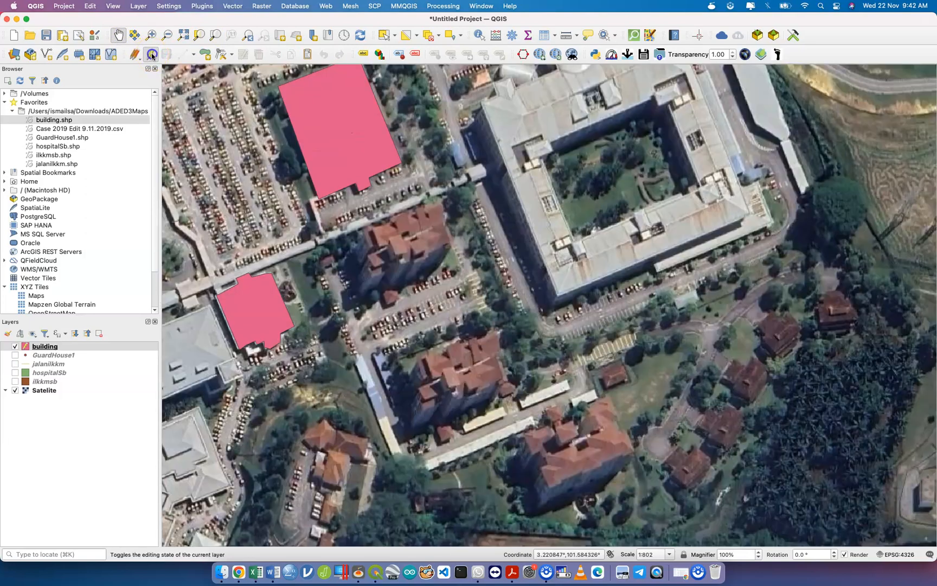
left_click(284, 246)
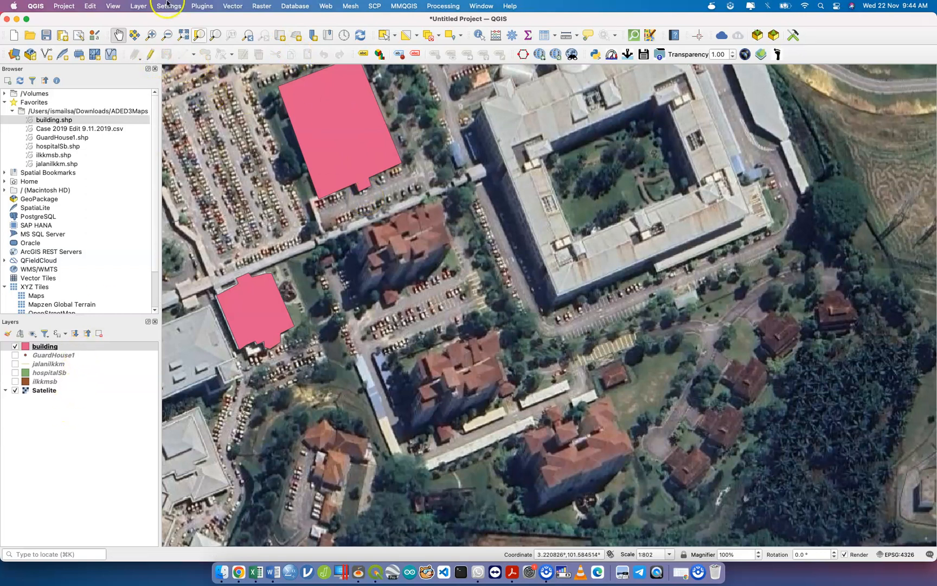
left_click(141, 6)
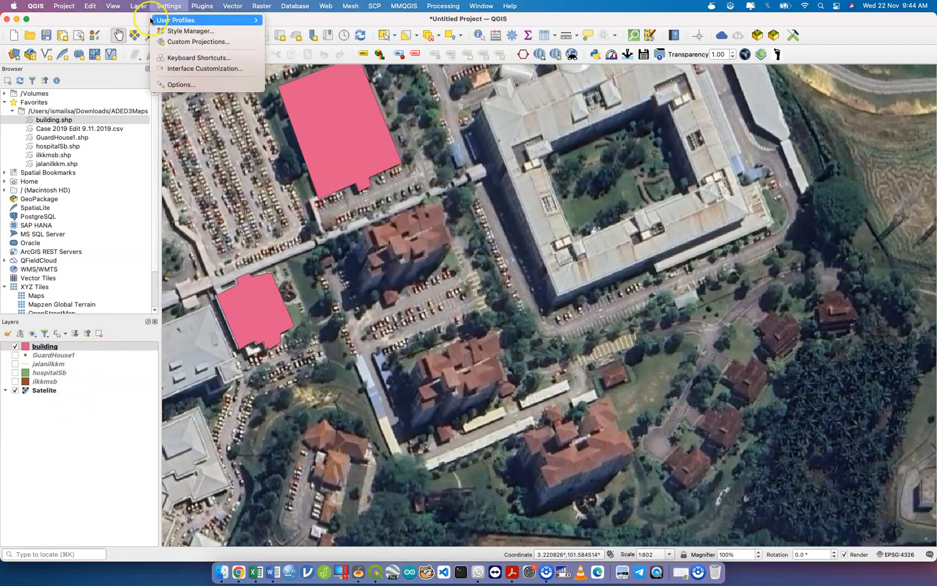
mouse_move(154, 31)
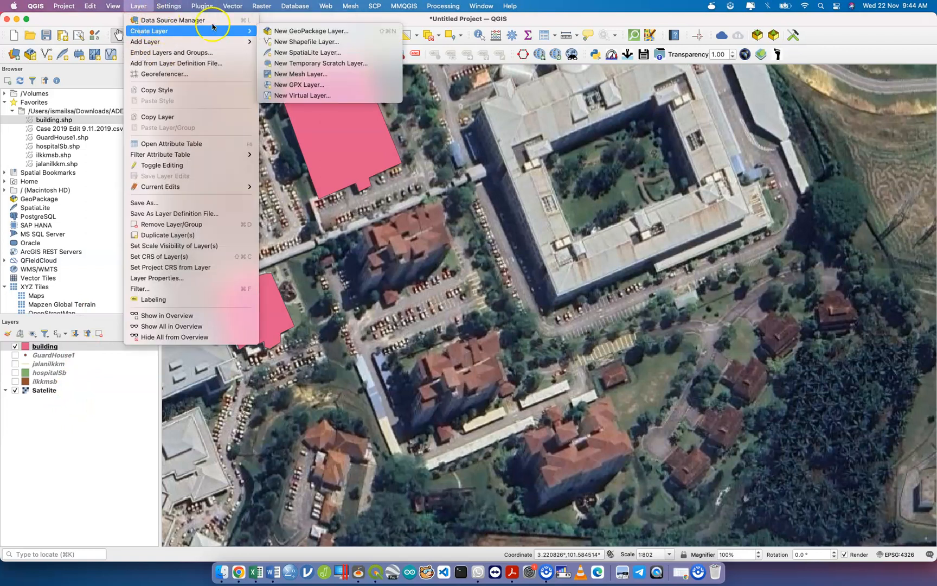
left_click(281, 42)
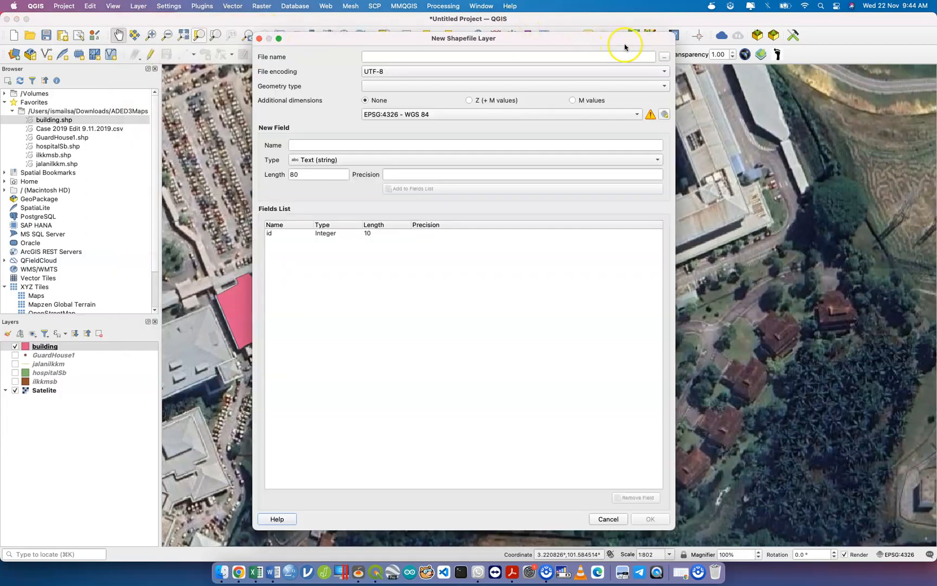
left_click(664, 56)
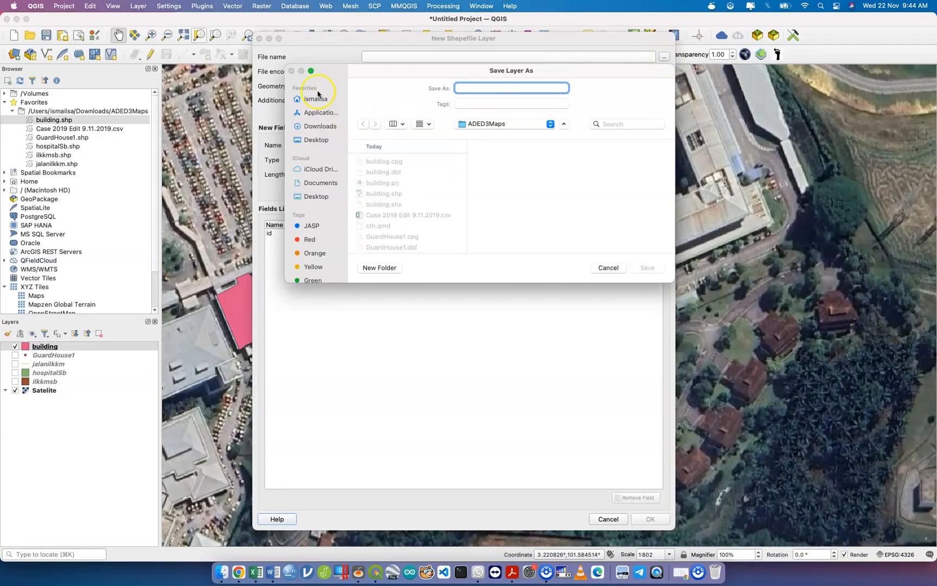
left_click(608, 267)
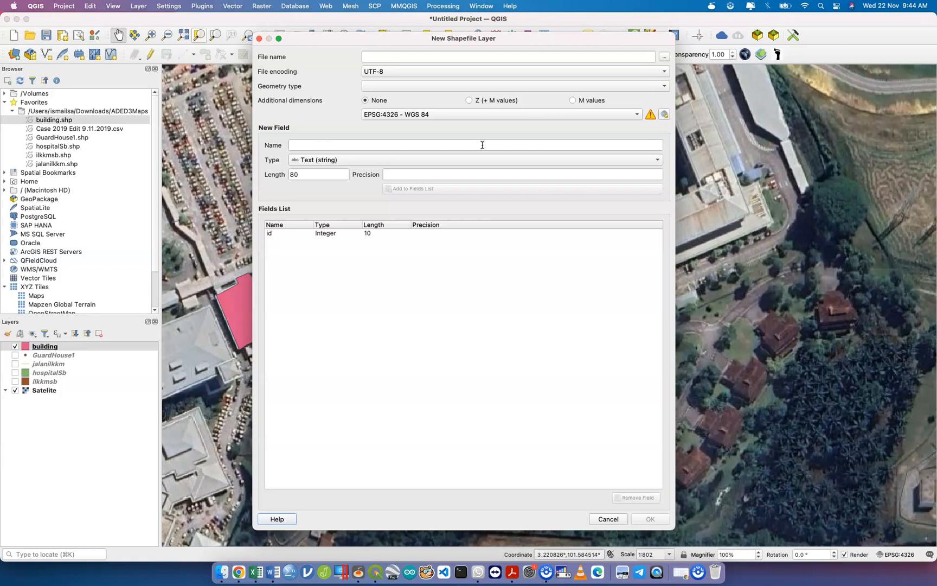
left_click(608, 520)
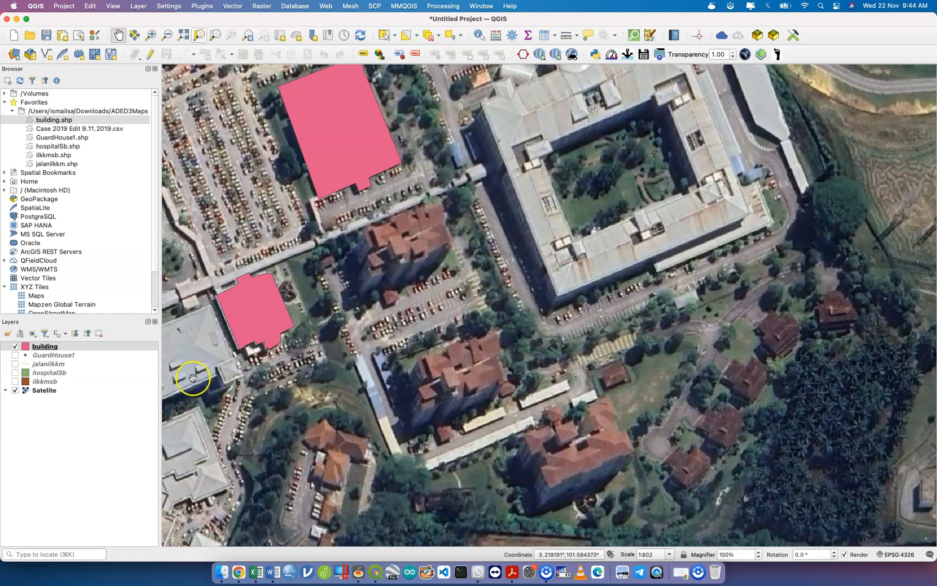
Select the building layer, resume its editing and start adding a polygon feature.
left_click(36, 350)
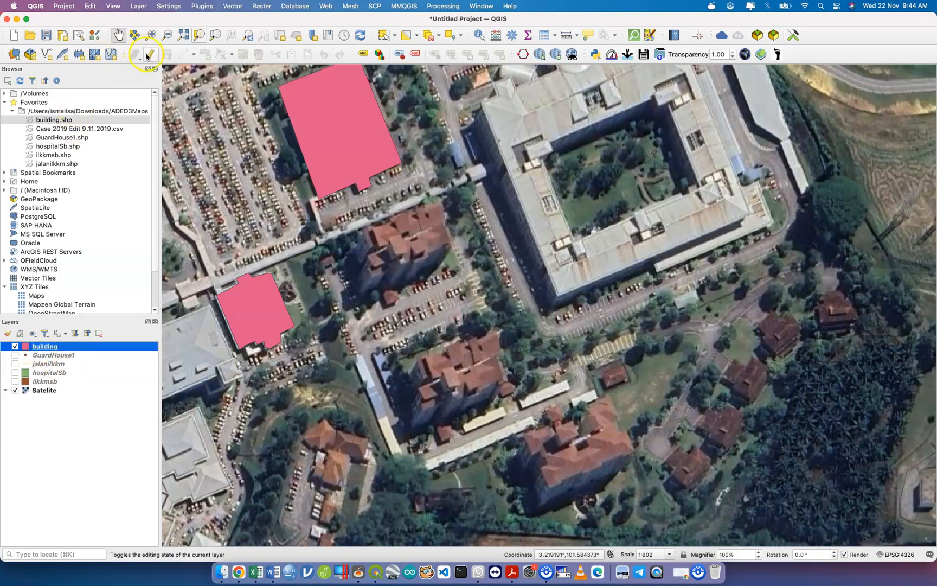
left_click(149, 56)
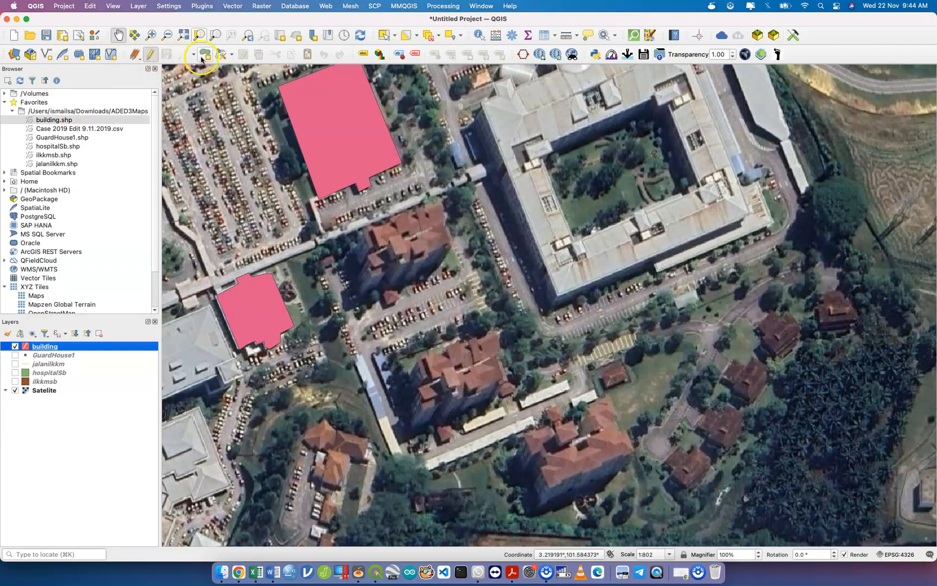
left_click(204, 56)
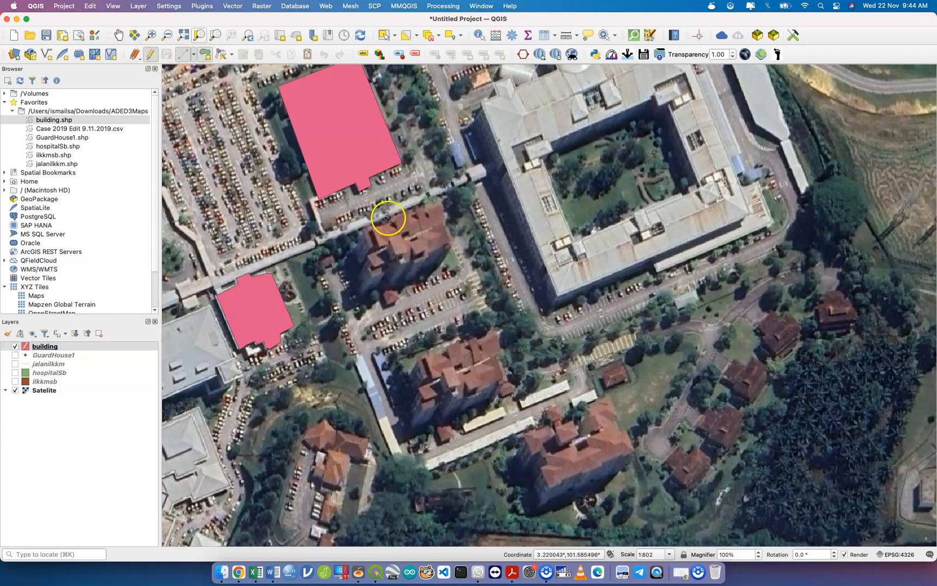
left_click(438, 203)
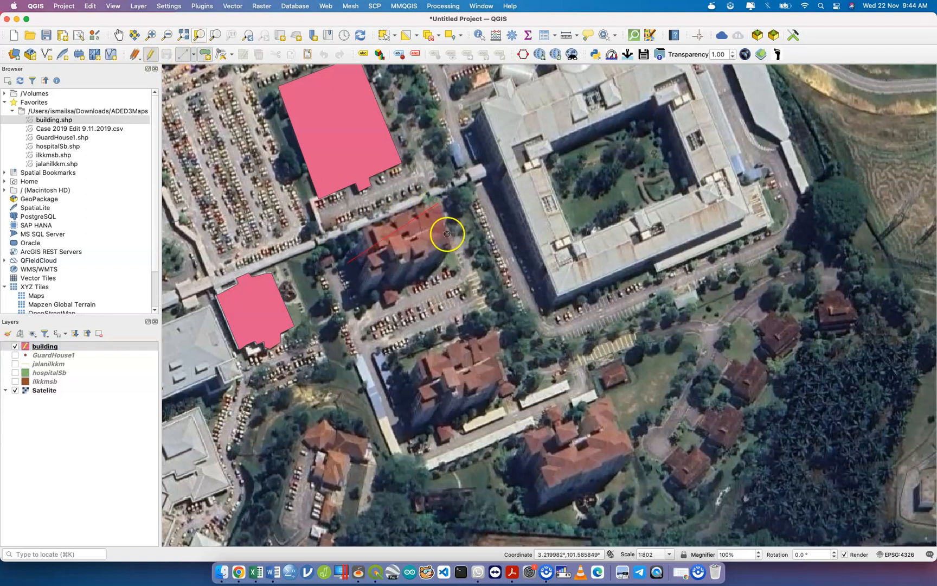
left_click(450, 247)
left_click(372, 289)
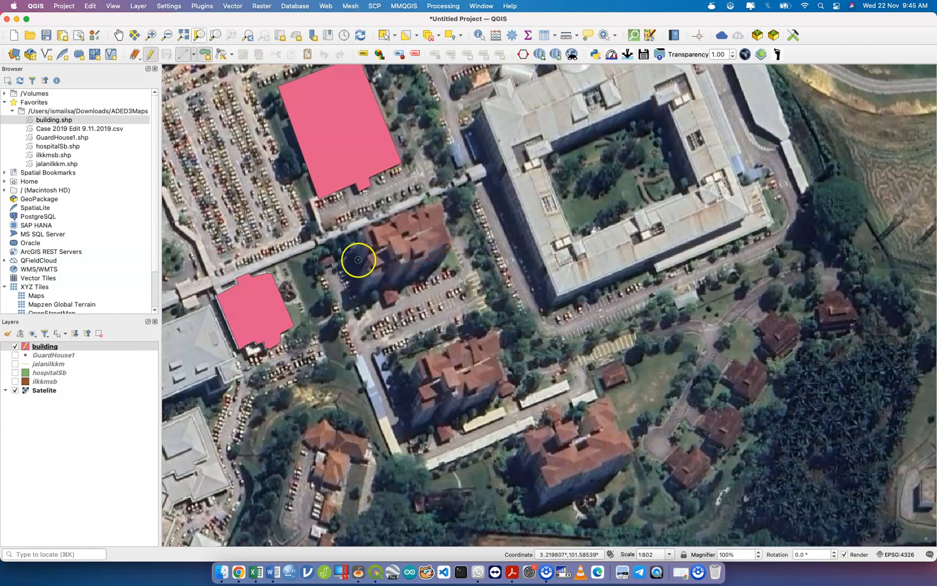
Trace a polygon around the roof of the brown-roofed block just south of the asrama polygon and finish the sketch.
left_click(369, 229)
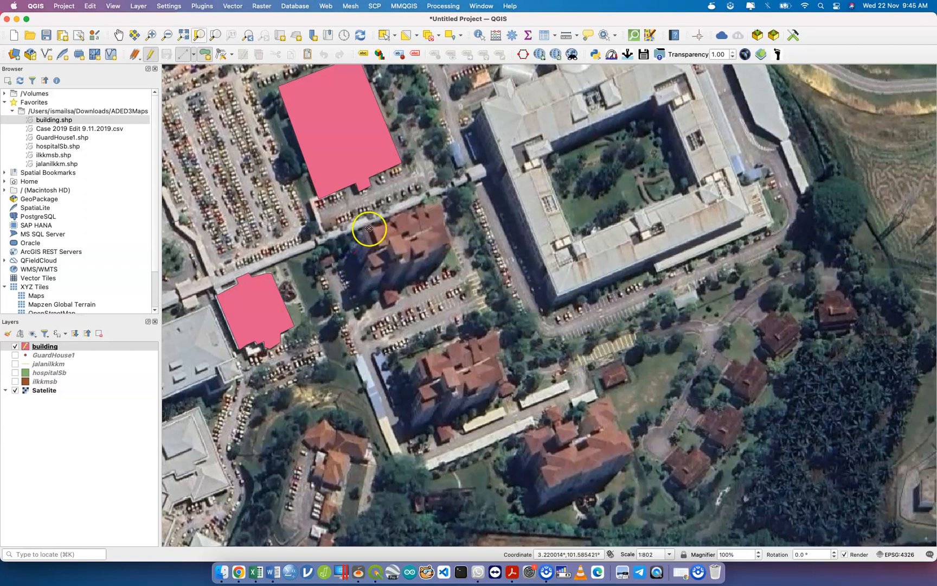
left_click(442, 202)
left_click(453, 239)
left_click(419, 257)
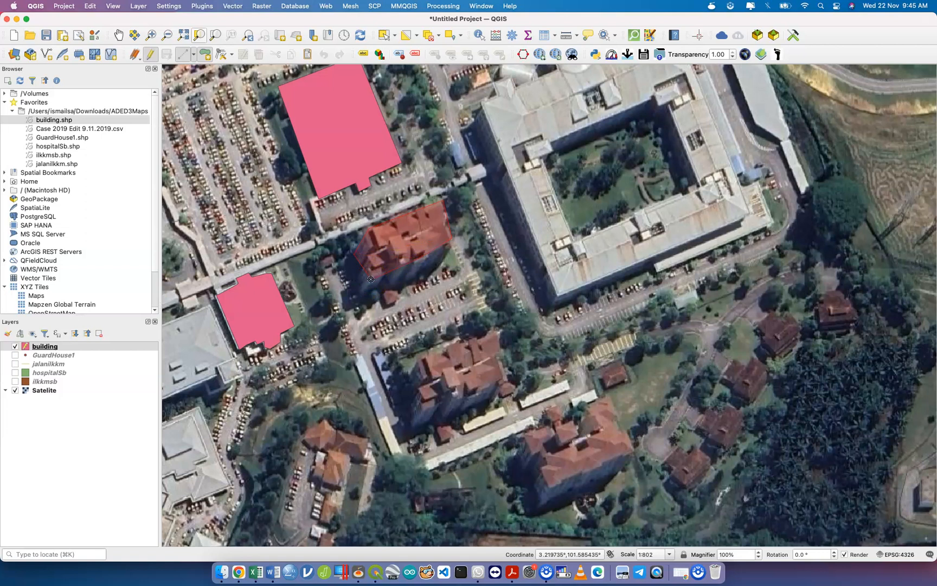
right_click(371, 279)
Fill in the new polygon's attributes with id 3, name kuarters A, occupants 1000, ai 3 and type shelter, and accept them.
left_click_drag(434, 267, 581, 381)
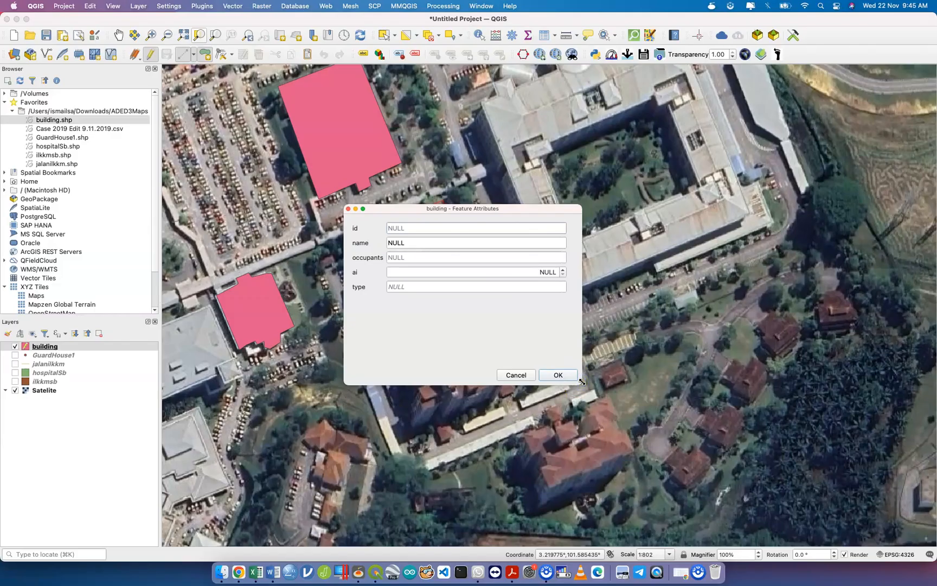
type("3")
key("Tab")
type("kuarters A")
key("Tab")
type("1000")
key("Tab")
type("3")
key("Tab")
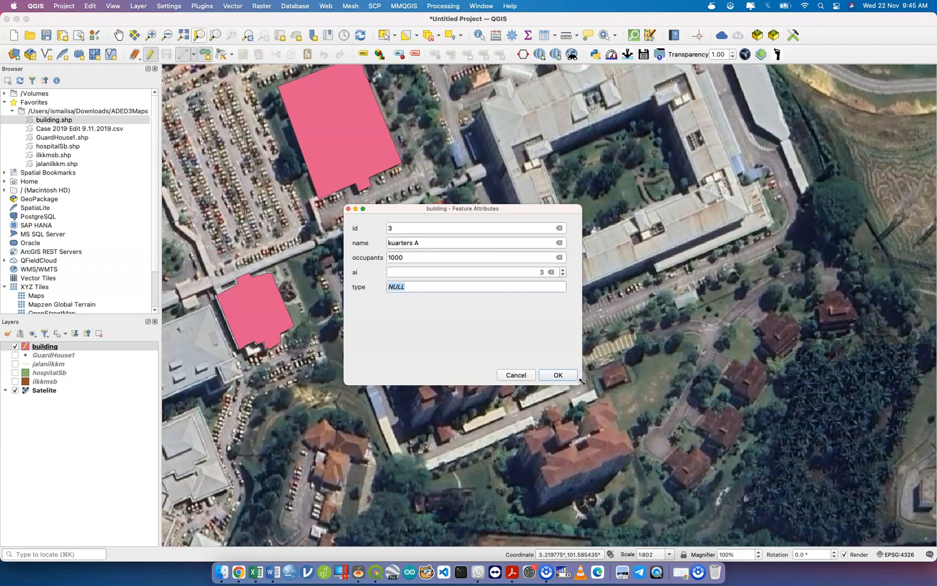
type("shelter")
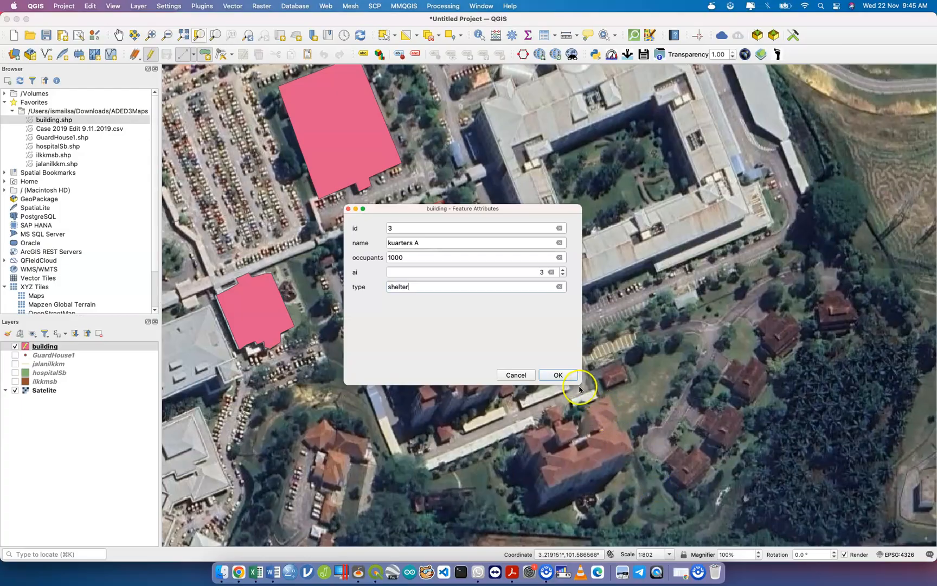
left_click(569, 378)
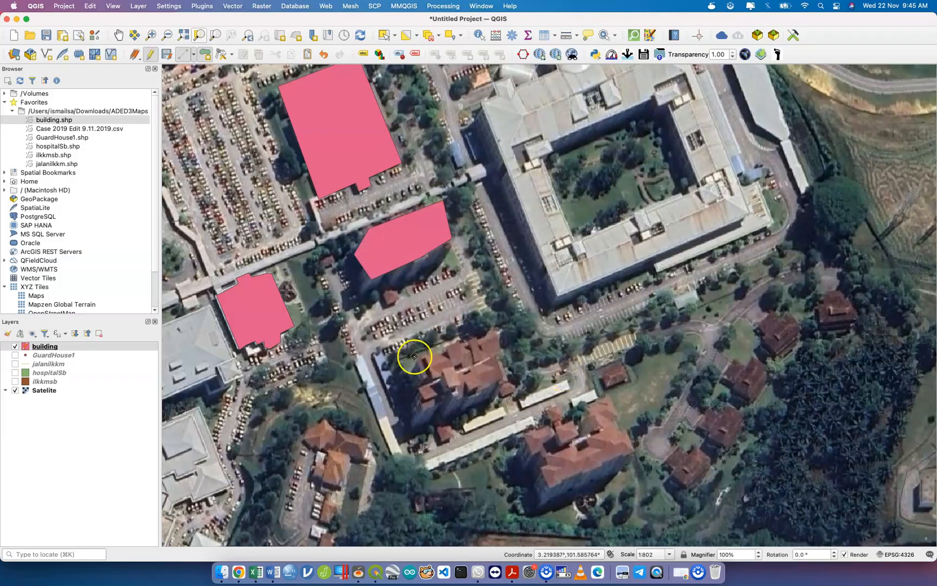
Trace a four-corner polygon around the brown-roofed block south of kuarters A and finish the sketch.
left_click(410, 375)
left_click(498, 332)
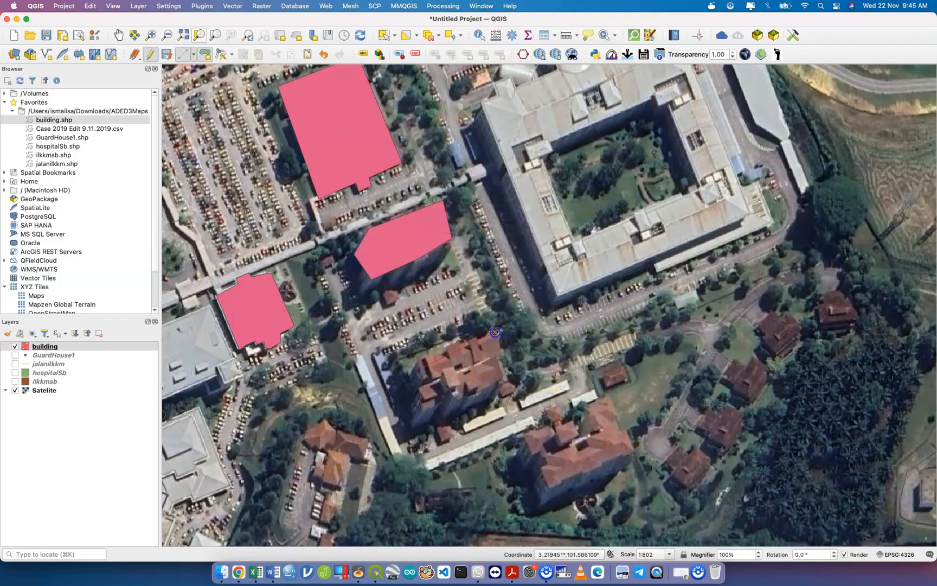
left_click(508, 381)
right_click(419, 417)
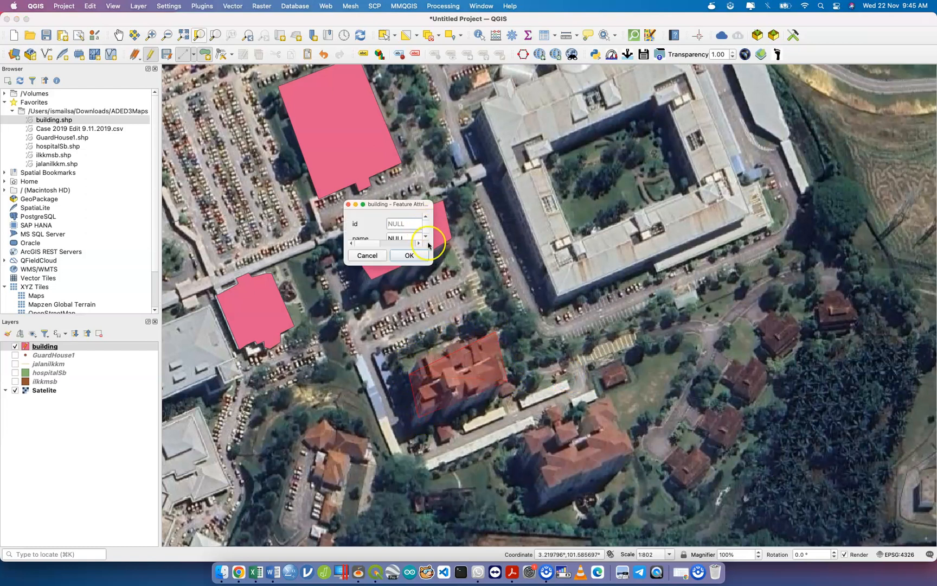
Fill in the new polygon's attributes with id 4, name kuarters B, occupants 800, ai 4 and type shelter, and accept them.
left_click_drag(508, 334, 512, 356)
type("4")
key("Tab")
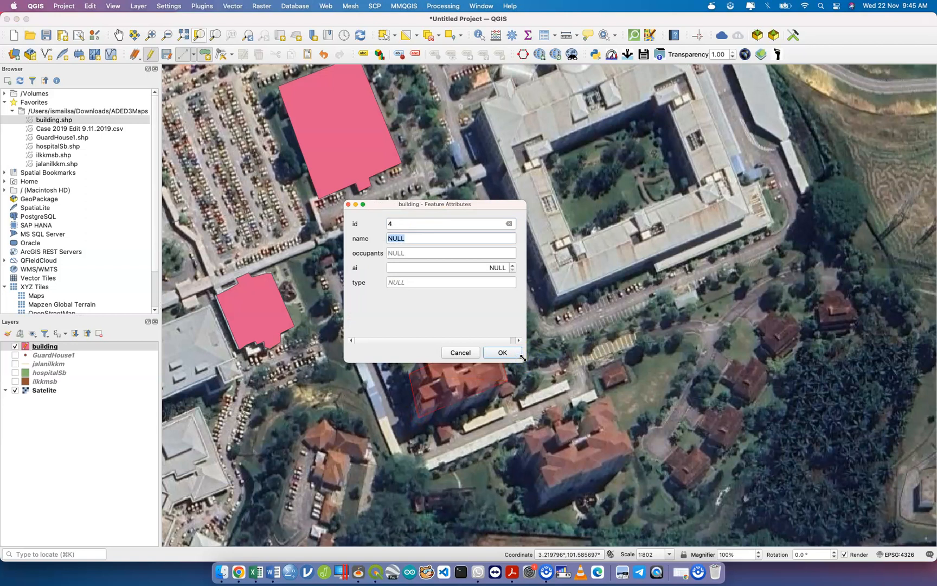
type("kuarters B")
key("Tab")
type("1")
key("BackSpace")
type("800")
key("Tab")
type("4")
key("Tab")
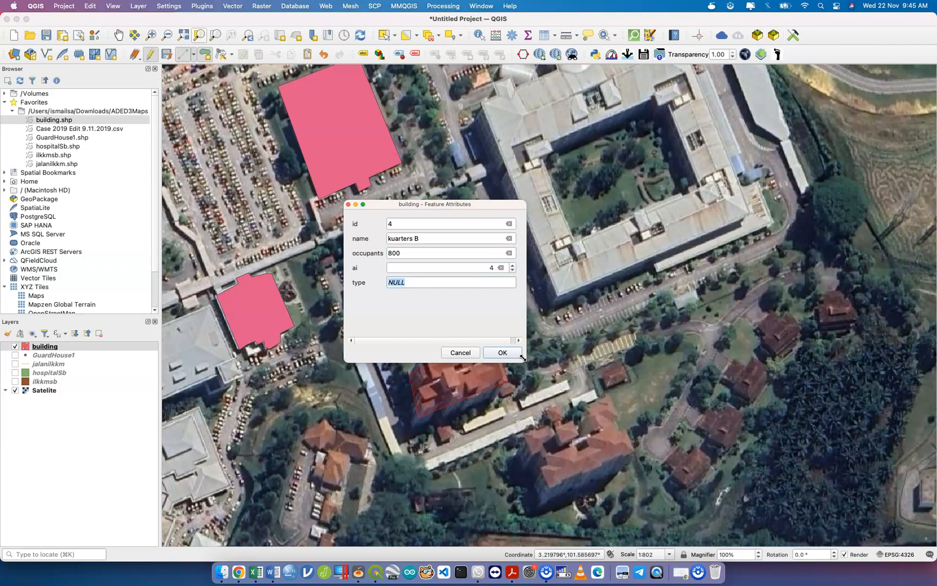
type("shelter")
left_click(508, 355)
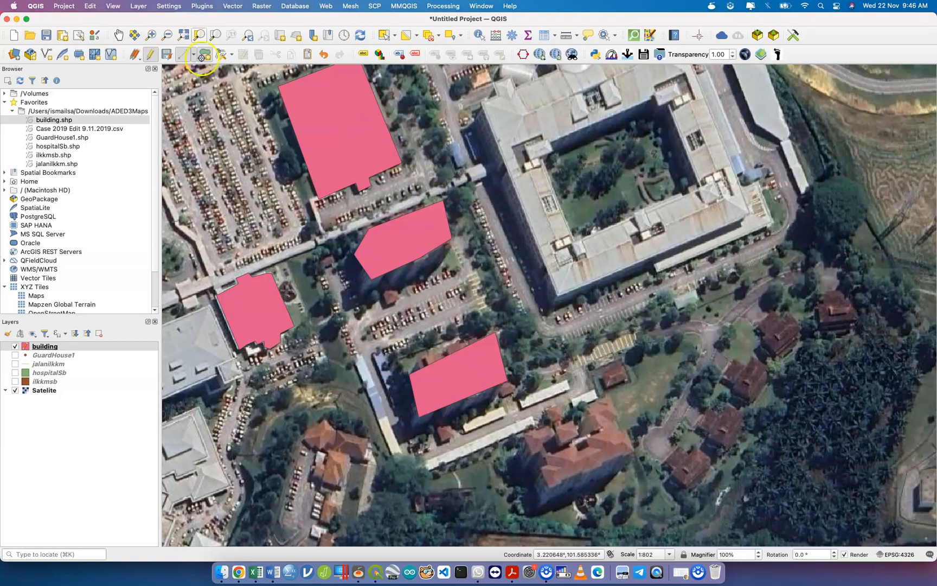
Save the edits of the building layer and end its editing session.
left_click(167, 55)
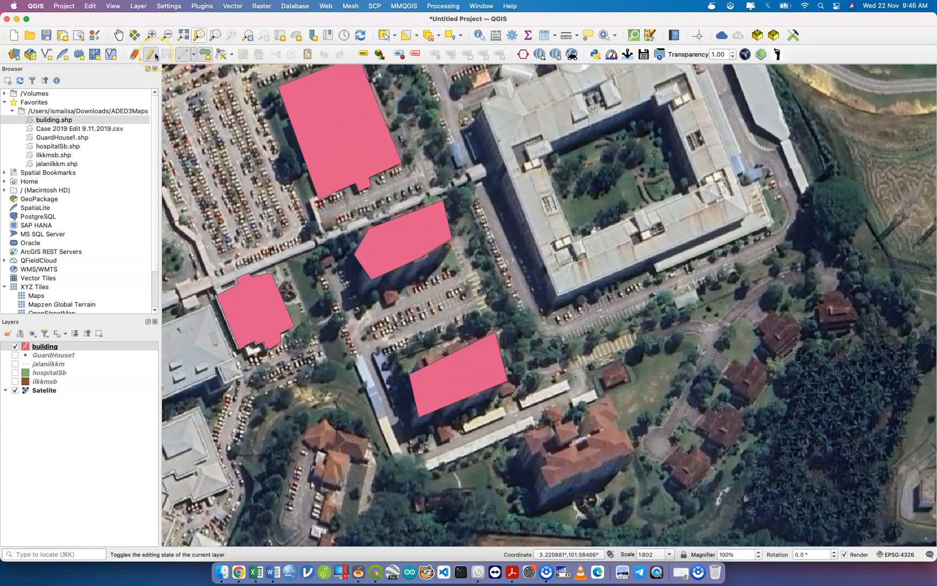
left_click(153, 55)
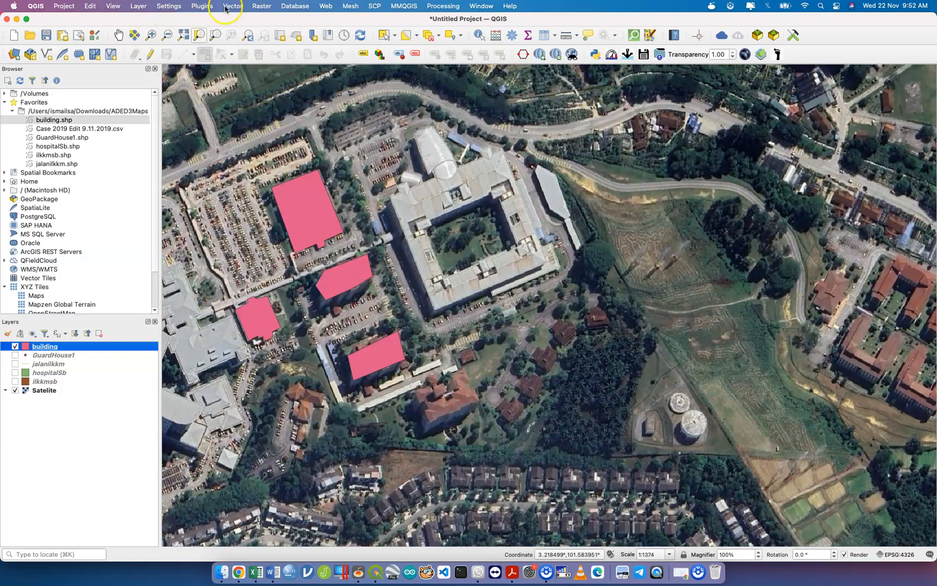
Set up a new shapefile layer named dummykes in the ADED3Maps folder with Point as its geometry type.
left_click(138, 6)
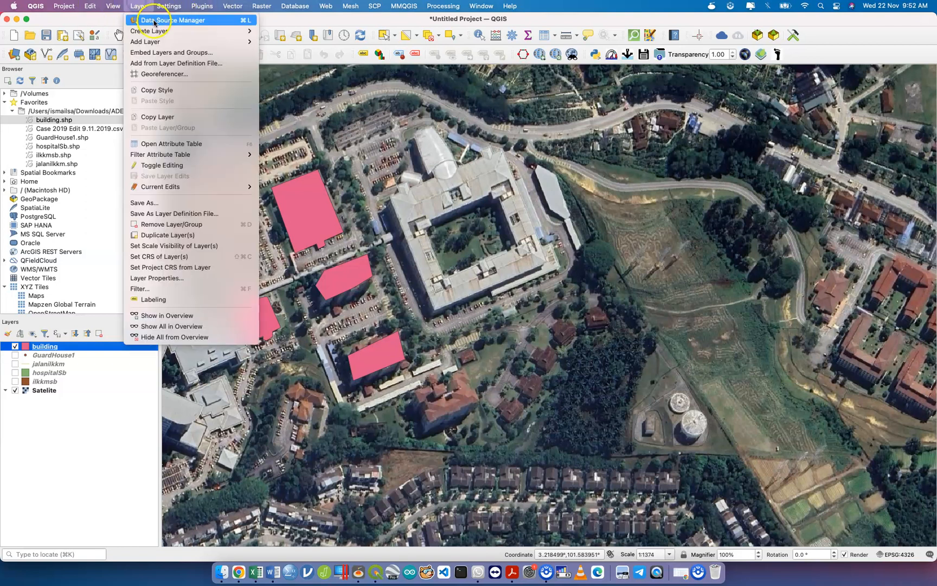
mouse_move(163, 31)
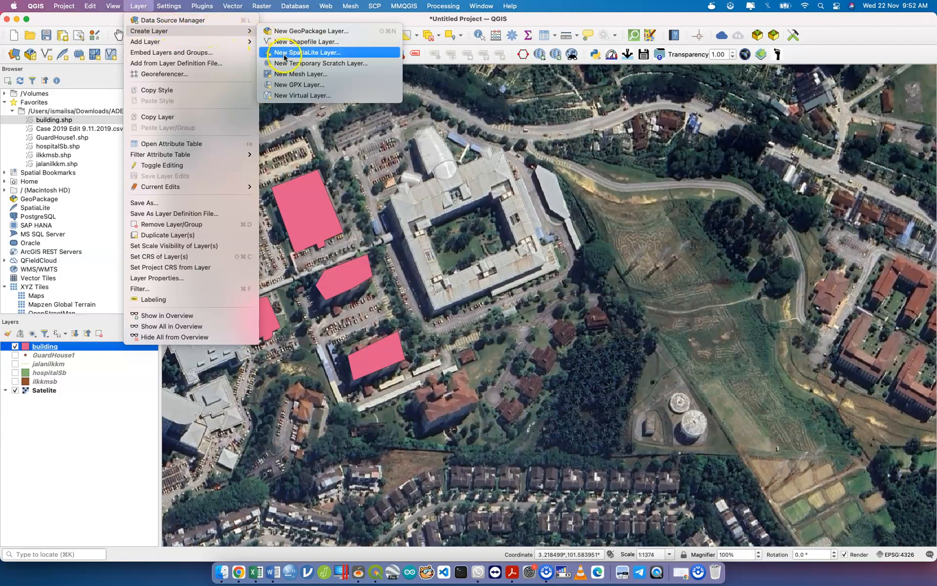
left_click(323, 43)
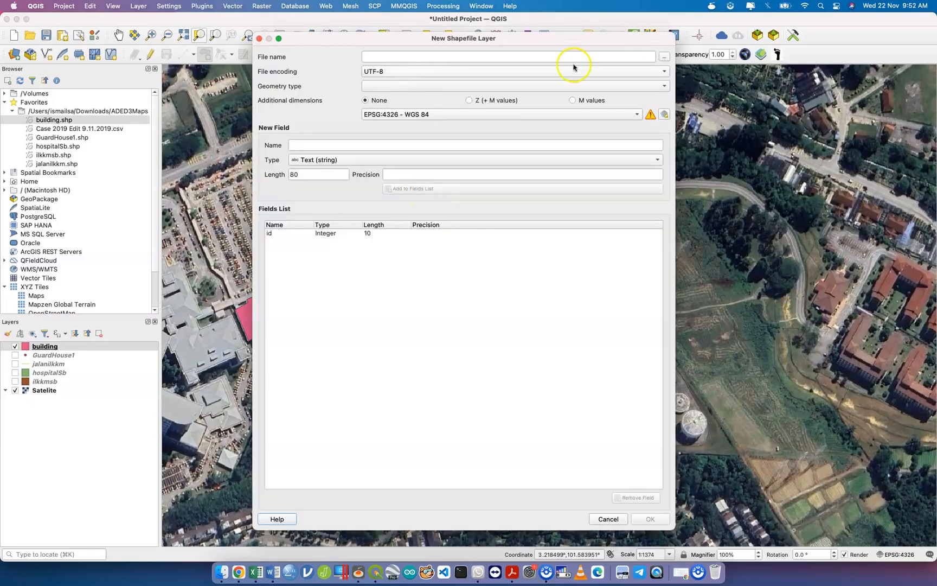
left_click(664, 56)
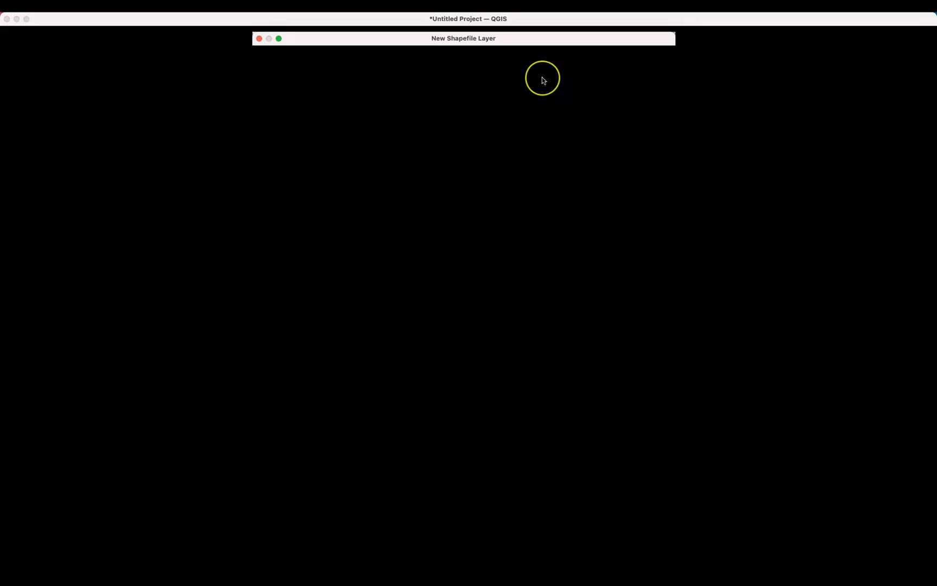
type("kes")
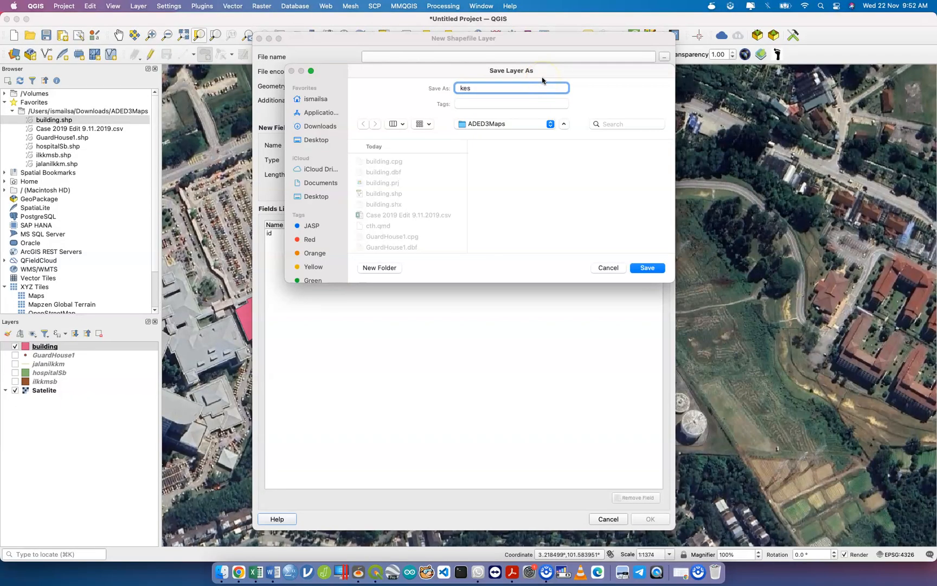
left_click(654, 269)
type("dudu")
key("BackSpace")
key("BackSpace")
key("BackSpace")
key("BackSpace")
key("BackSpace")
key("BackSpace")
key("BackSpace")
type("dummykes")
key("Return")
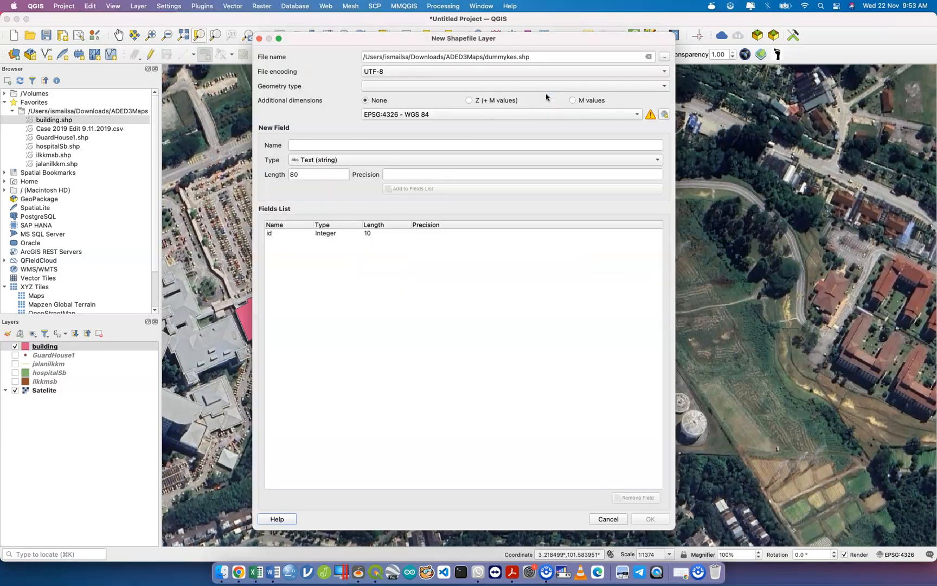
left_click(374, 89)
left_click(391, 97)
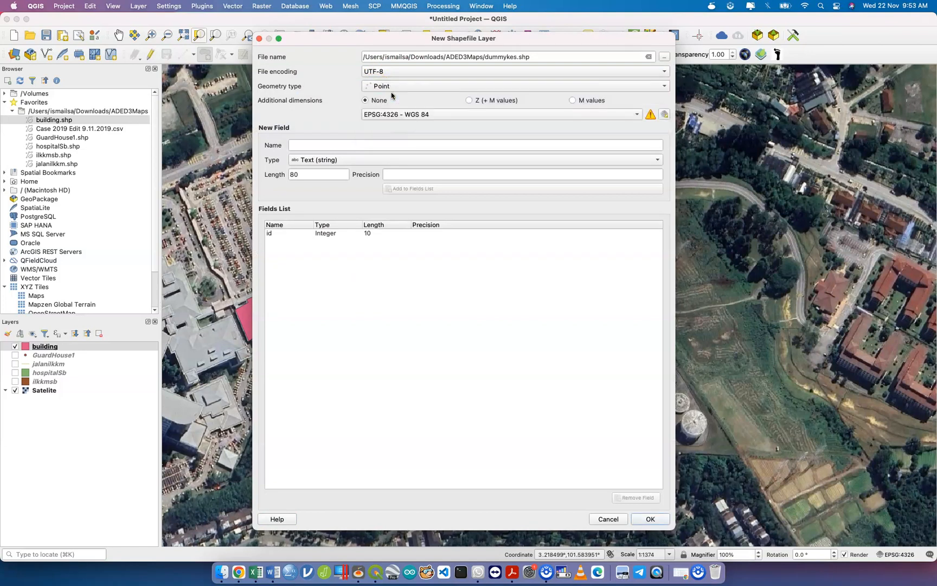
Add a text field called name with length 80 to the new layer's fields.
left_click(346, 145)
type("name")
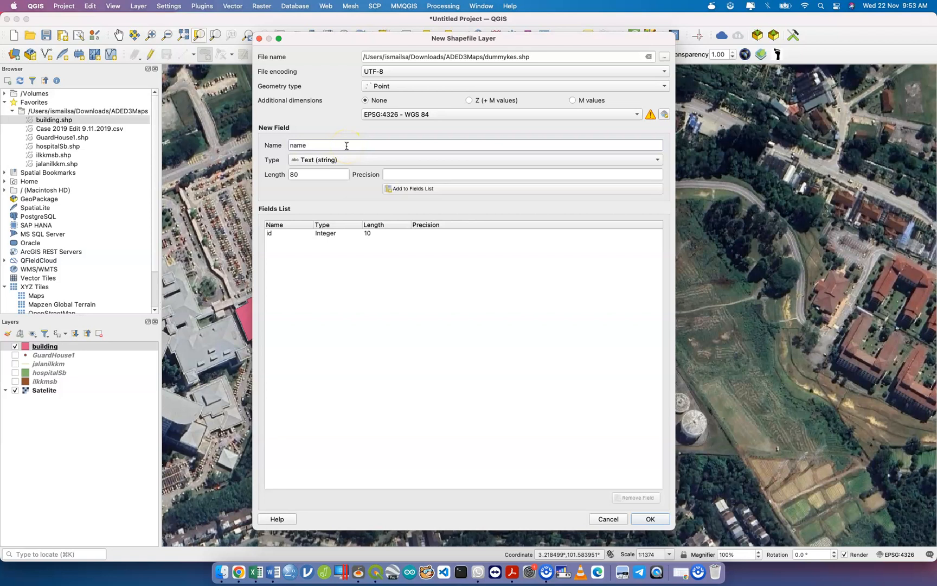
left_click(415, 189)
Add a text field called negaraAsal with length 80 to the new layer's fields.
left_click(350, 143)
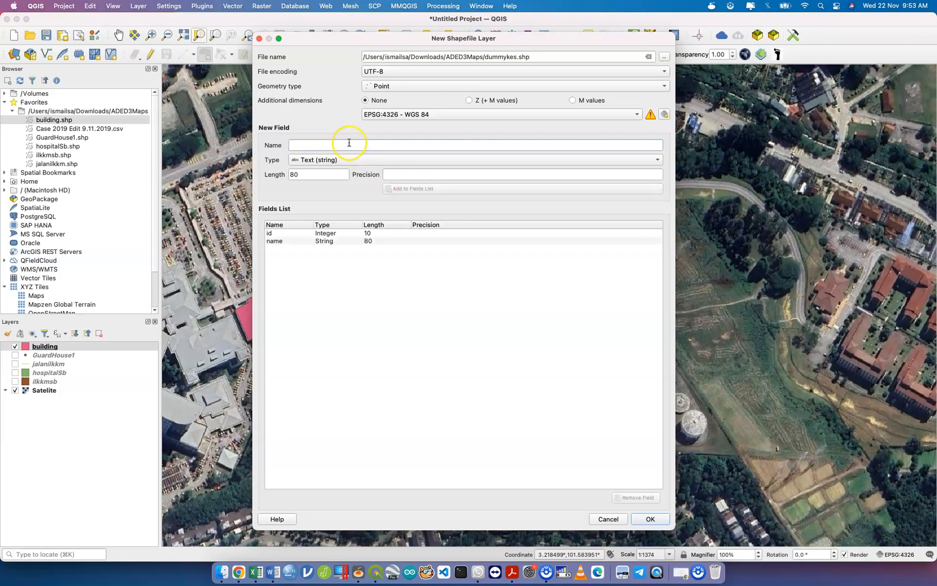
type("n")
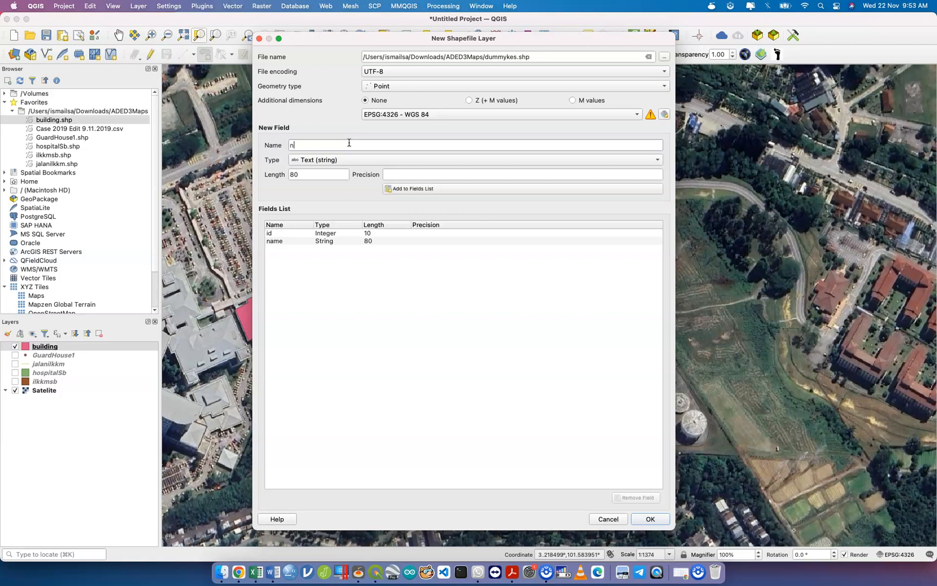
type("egara asa")
triple_click(346, 143)
type("negar")
key("BackSpace")
key("BackSpace")
key("BackSpace")
key("BackSpace")
key("BackSpace")
type("negaraAsal")
left_click(401, 188)
Add a 32-bit integer field called umur with length 10 to the new layer's fields.
left_click(359, 142)
type("umur")
left_click(340, 160)
left_click(328, 171)
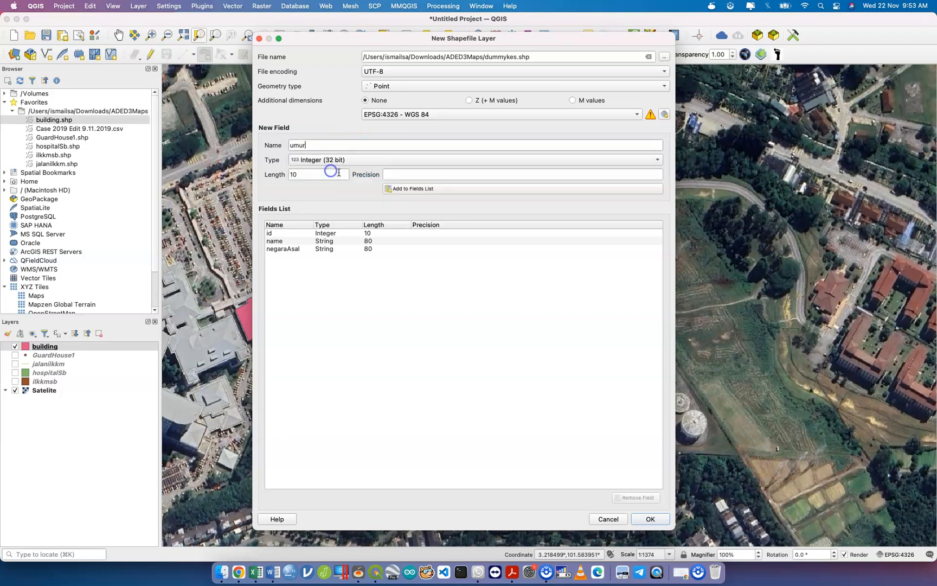
left_click(395, 191)
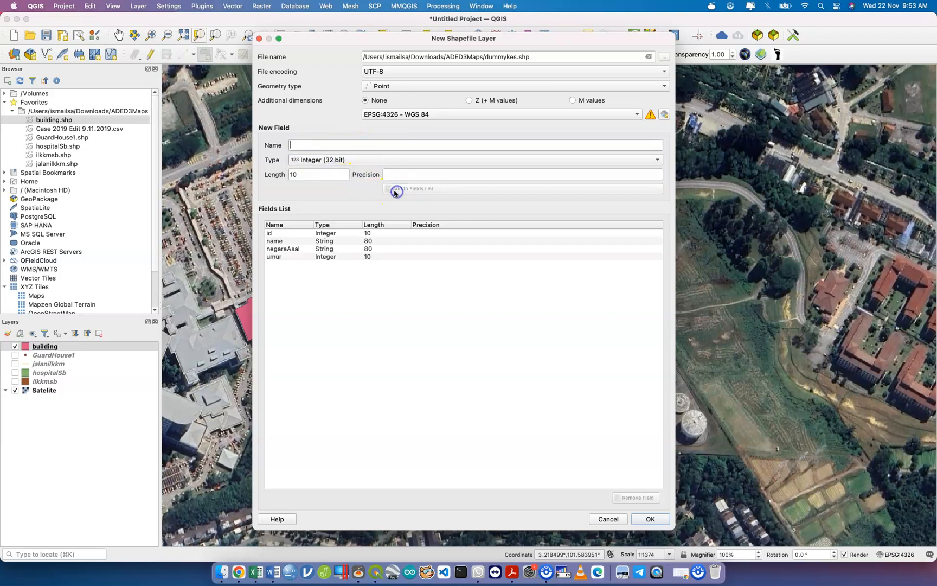
Add a text field called kerja with length 30 to the new layer's fields.
left_click(353, 145)
type("kerja")
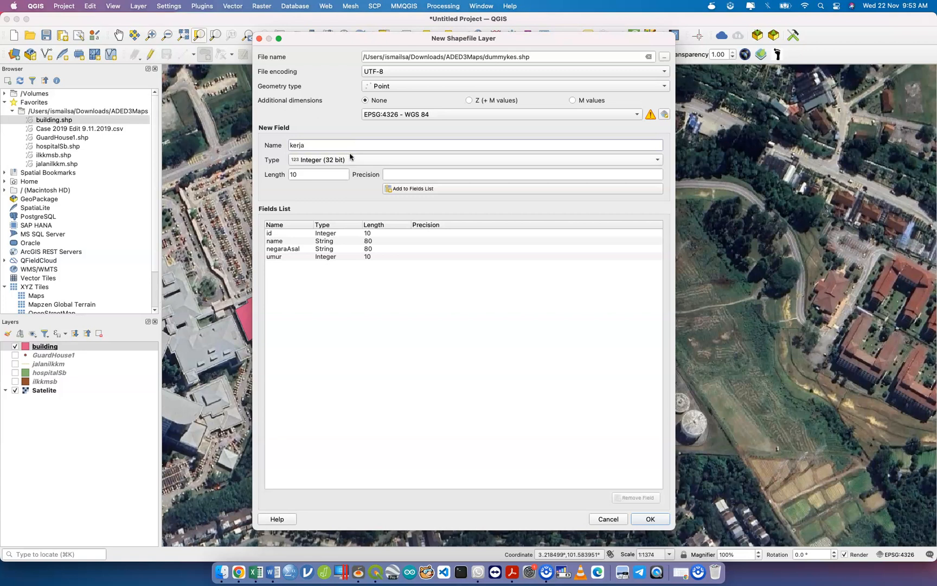
left_click(350, 159)
left_click(342, 144)
double_click(335, 176)
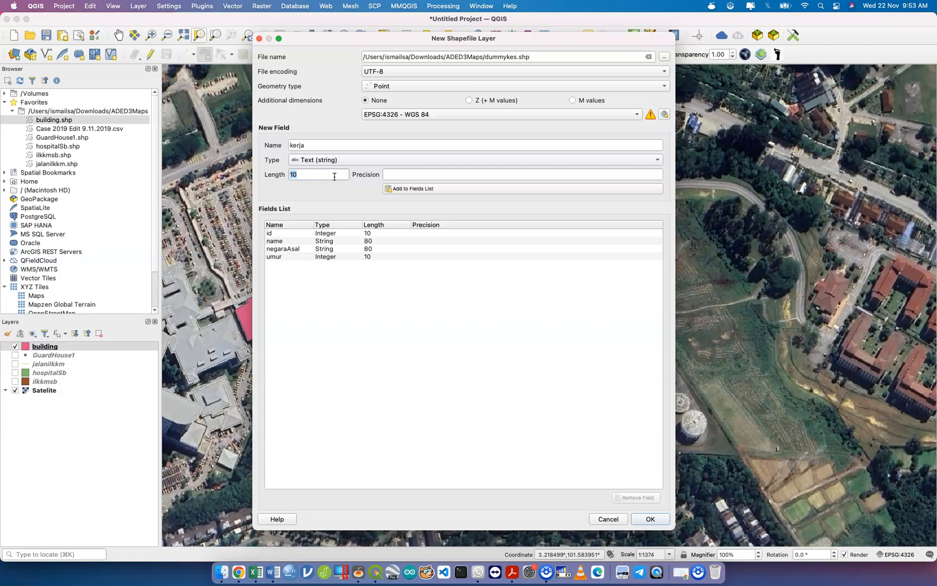
type("30")
left_click(404, 188)
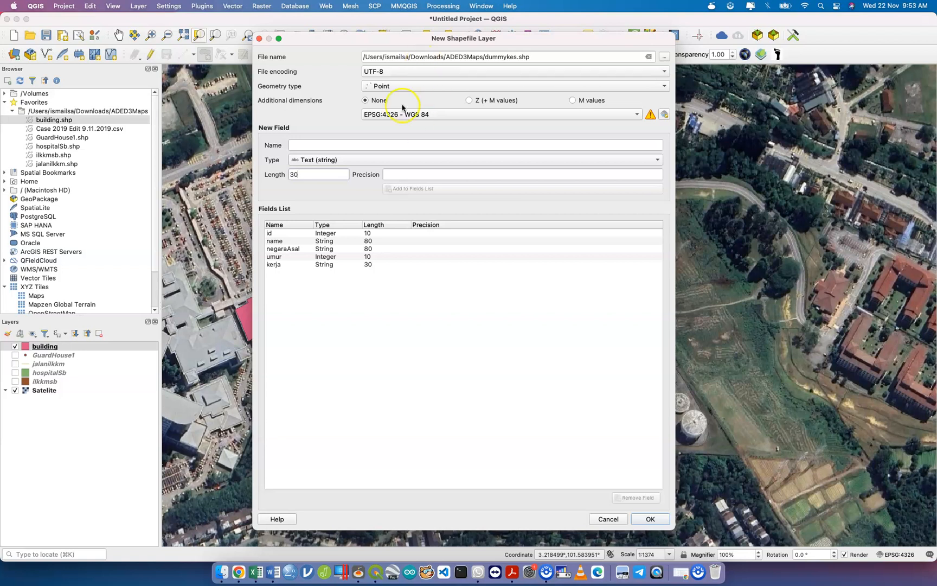
Add a text field called outdoorAct with length 1 to the new layer's fields.
left_click(384, 144)
type("outdoorAct")
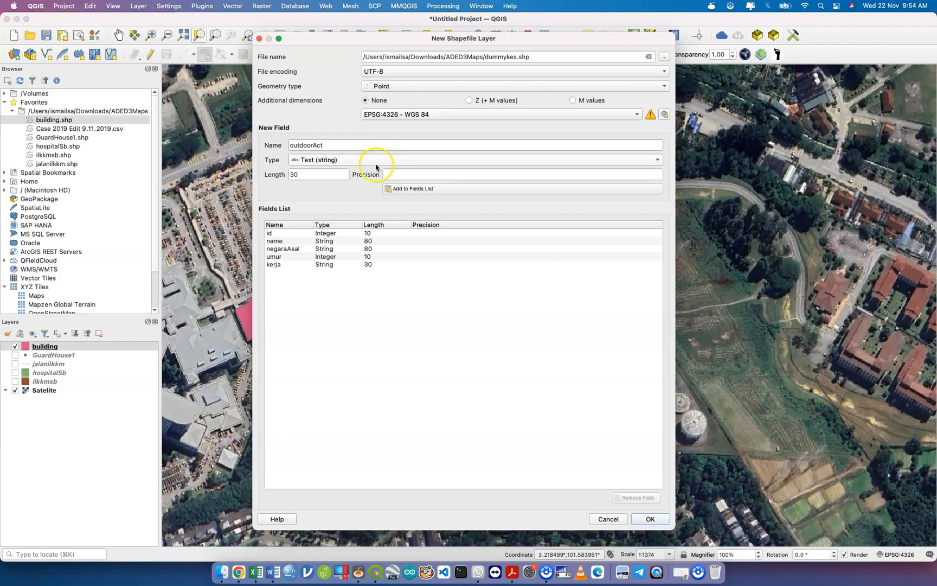
double_click(320, 174)
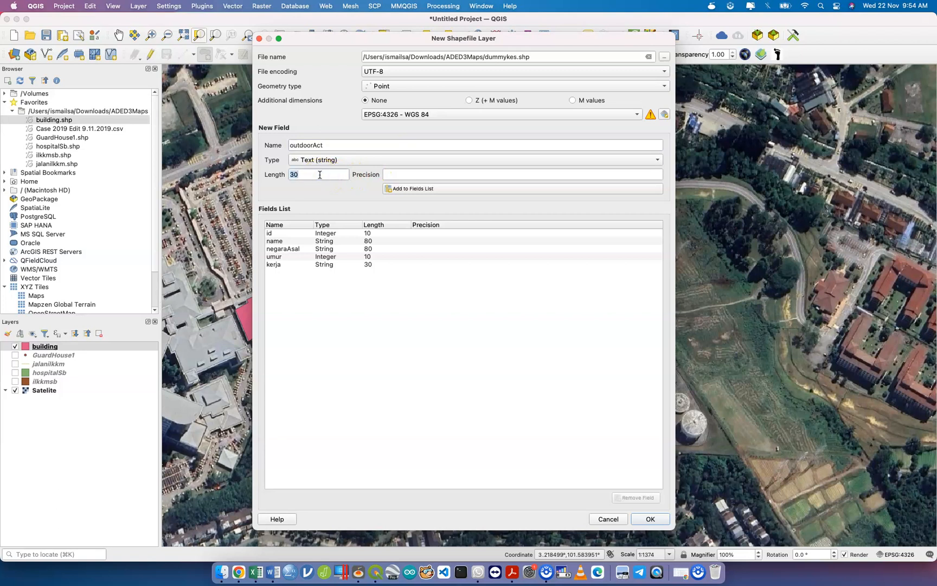
type("1")
left_click(436, 191)
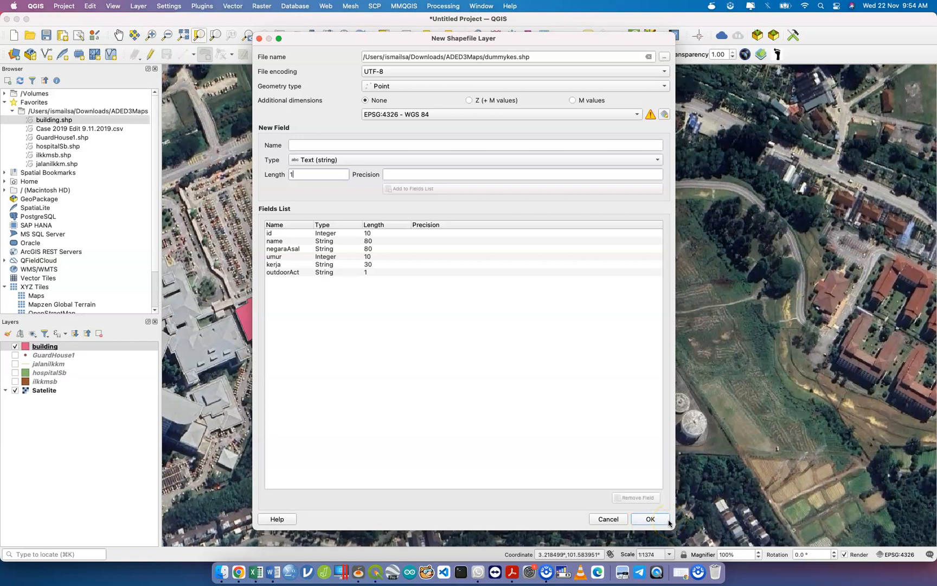
Review the kerja, umur, negaraAsal and name fields and create the dummykes layer.
left_click(382, 266)
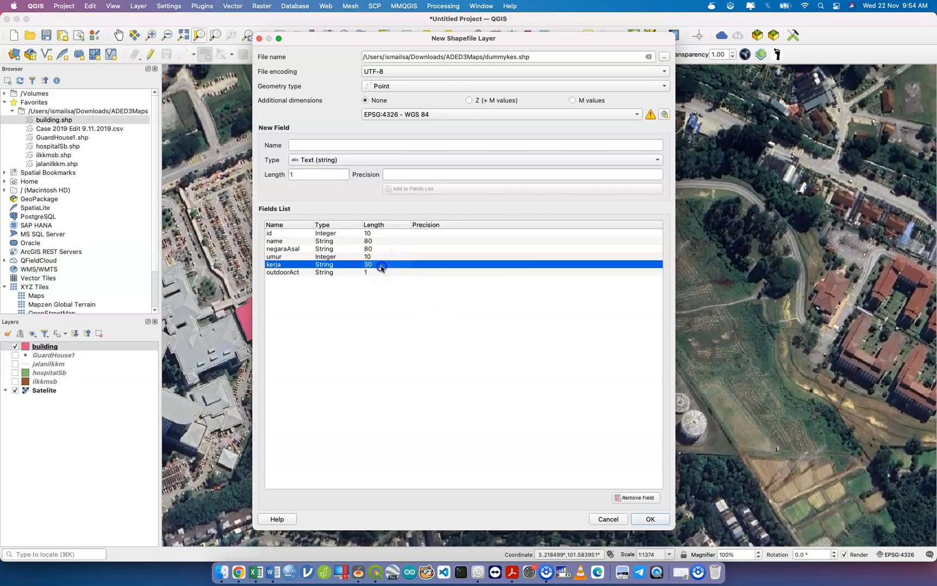
left_click(367, 258)
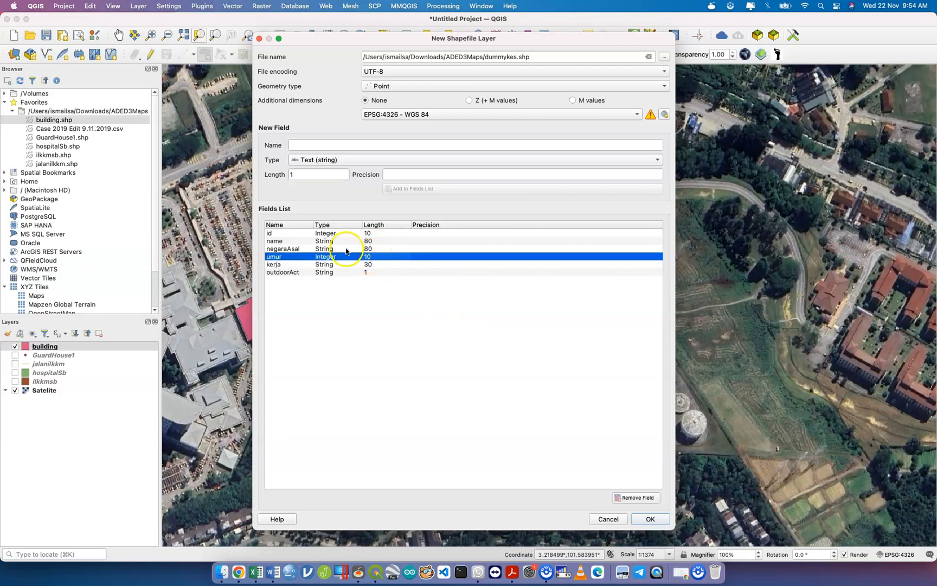
left_click(349, 250)
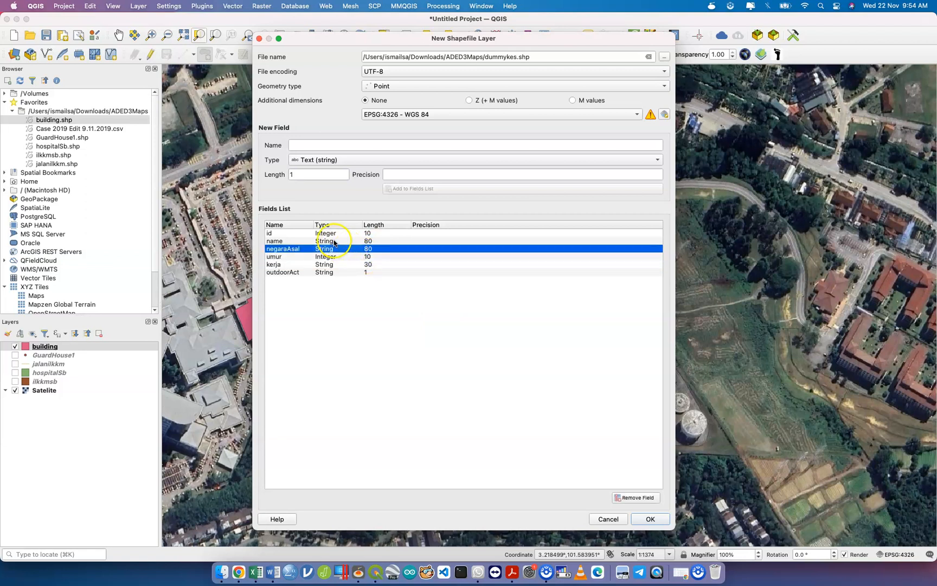
left_click(345, 241)
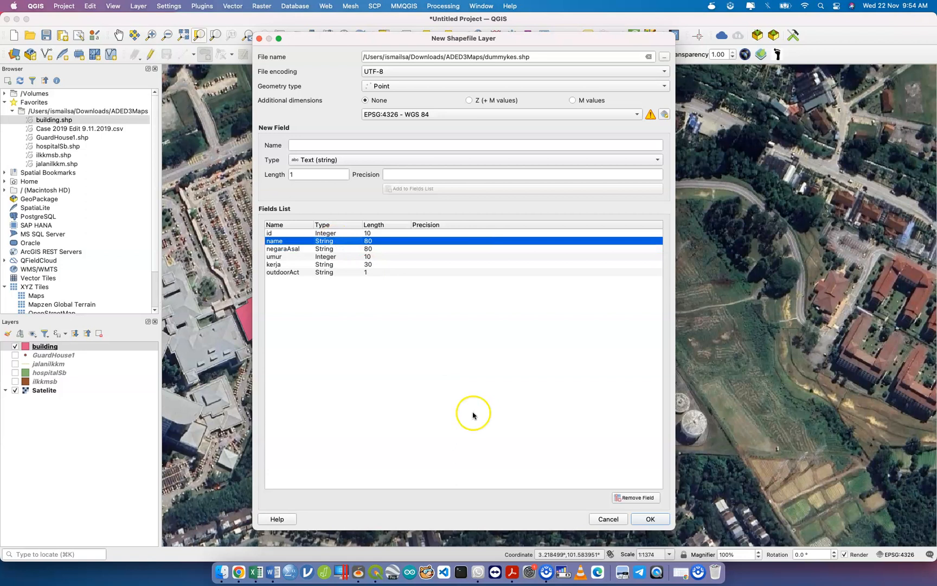
left_click(651, 519)
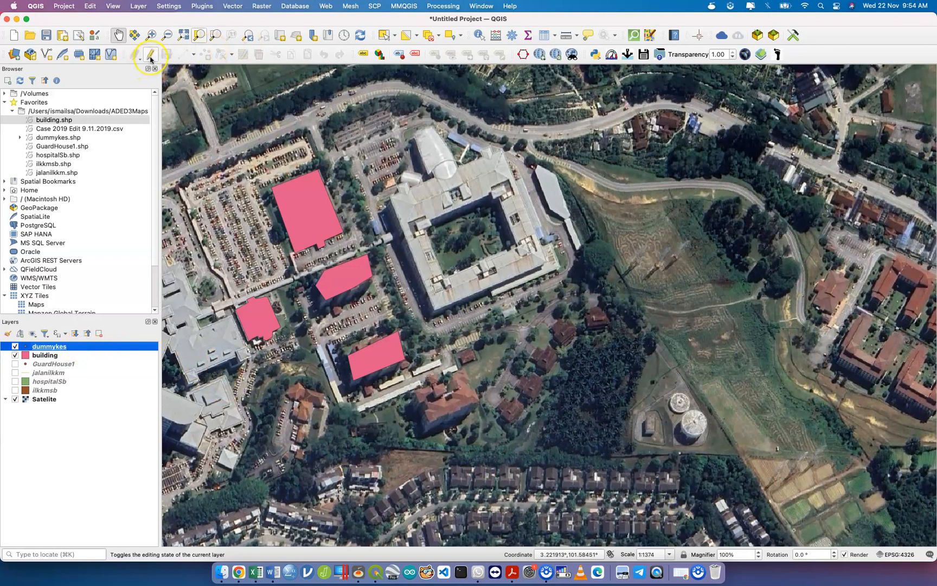
Enable editing on the dummykes layer and place a point near the main road in the northeast of the map.
left_click(151, 55)
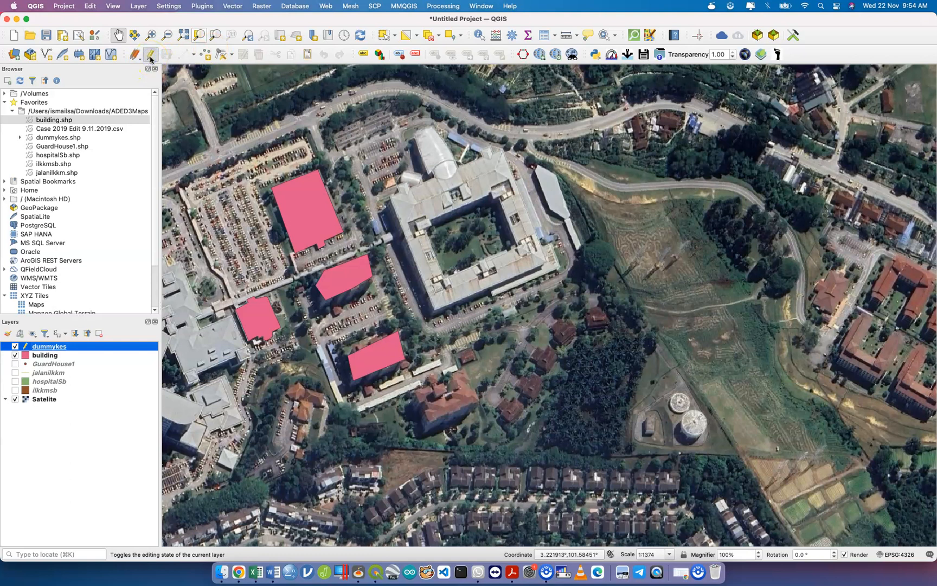
left_click(208, 59)
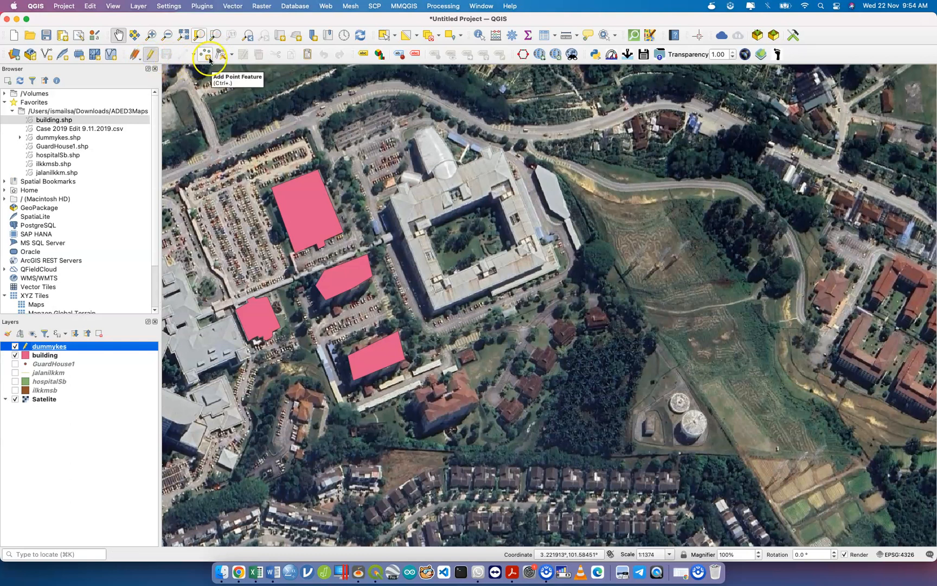
left_click(210, 60)
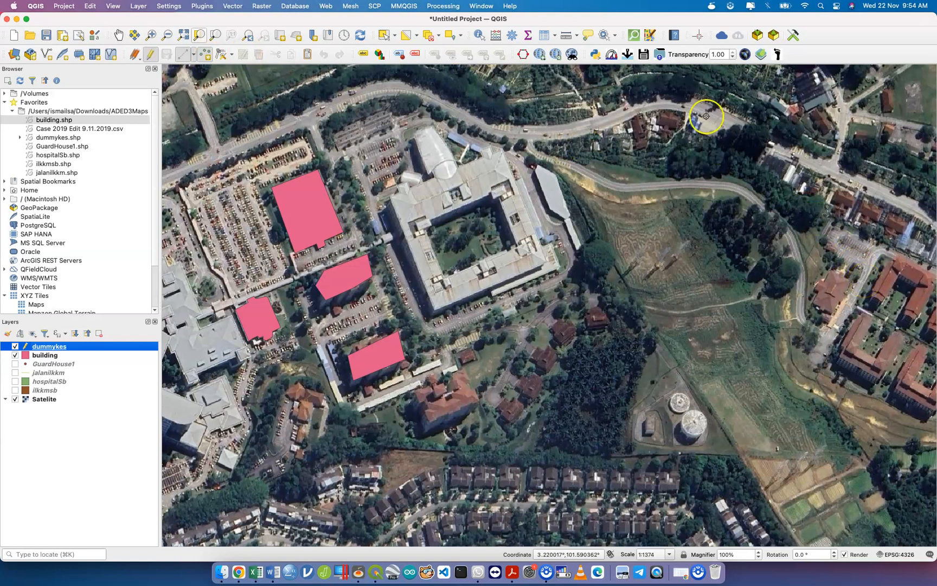
left_click(821, 176)
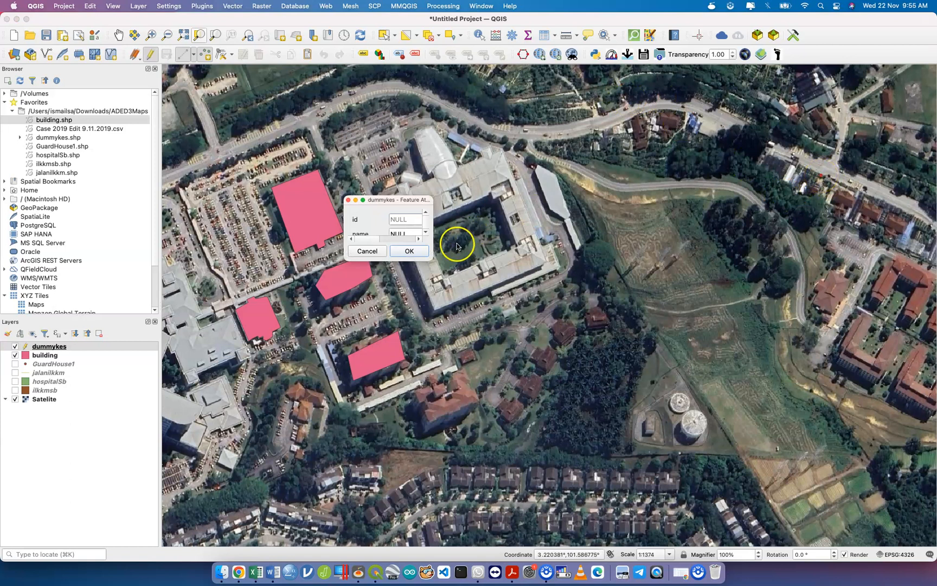
Enlarge the new point's attribute form and enter id 1, the person's name and negaraAsal ID.
left_click_drag(433, 260, 510, 302)
type("1")
key("Tab")
type("ahmad")
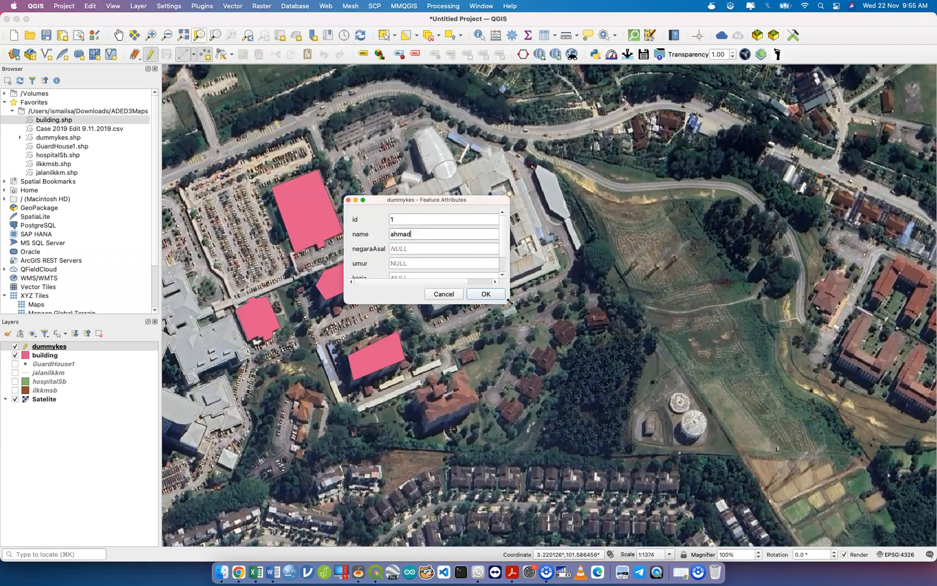
key("Tab")
left_click(513, 317)
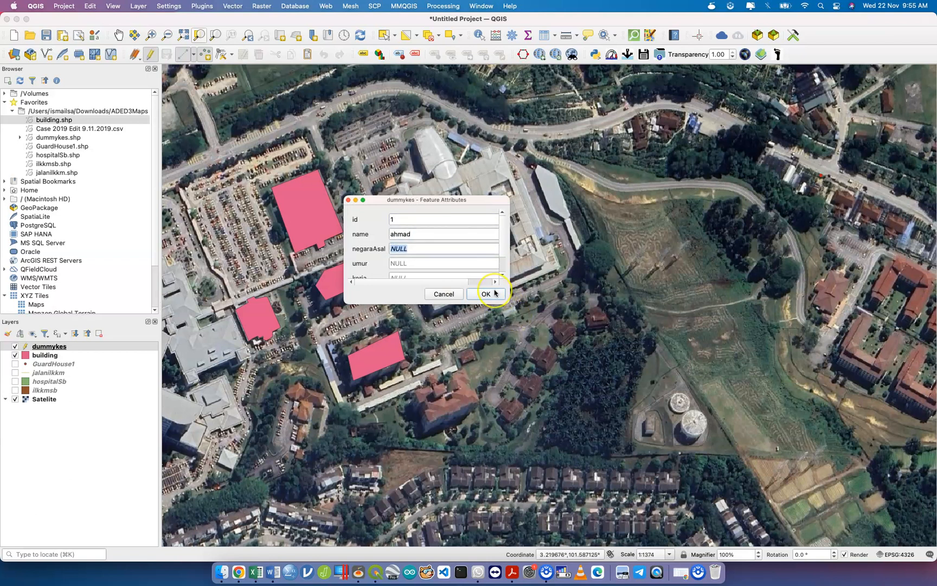
type("a")
type("IND")
key("BackSpace")
key("BackSpace")
type("D")
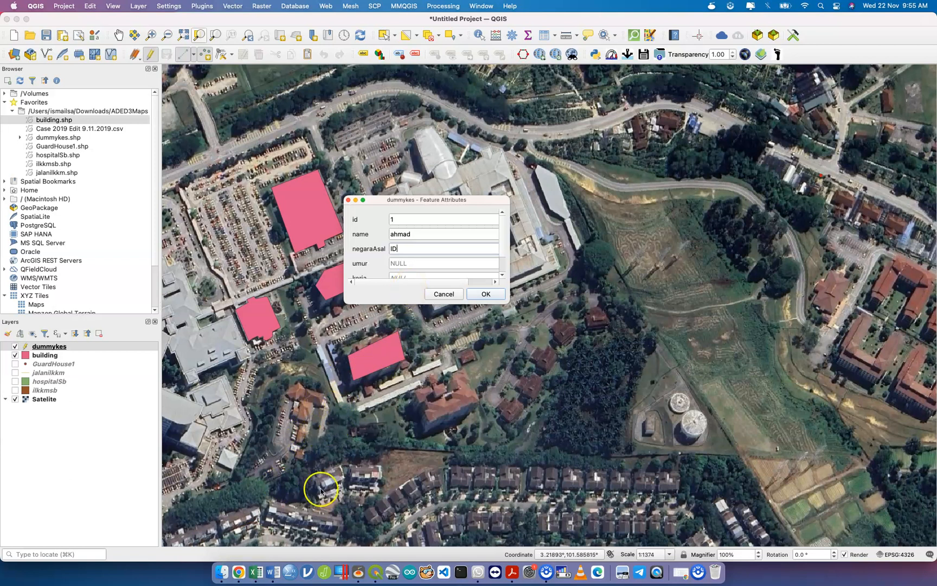
Switch to Chrome, search the web for "name of country format" and open the ISO 3166 country codes page, accepting its cookies.
left_click(239, 573)
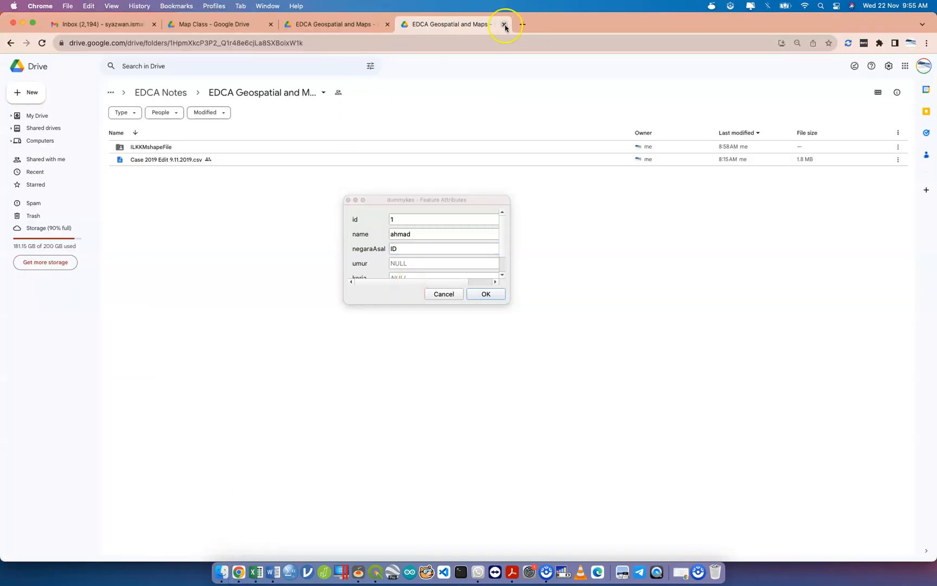
left_click(523, 24)
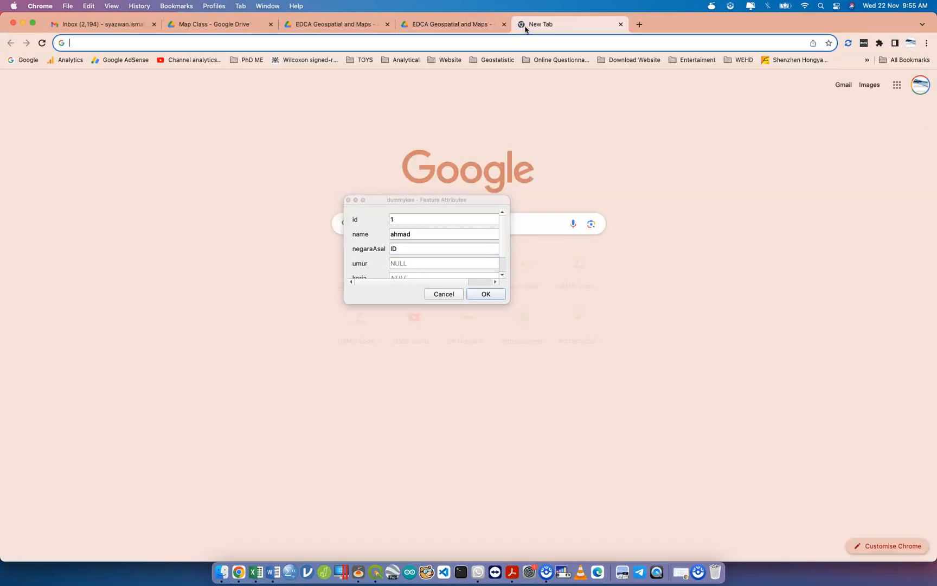
type("na")
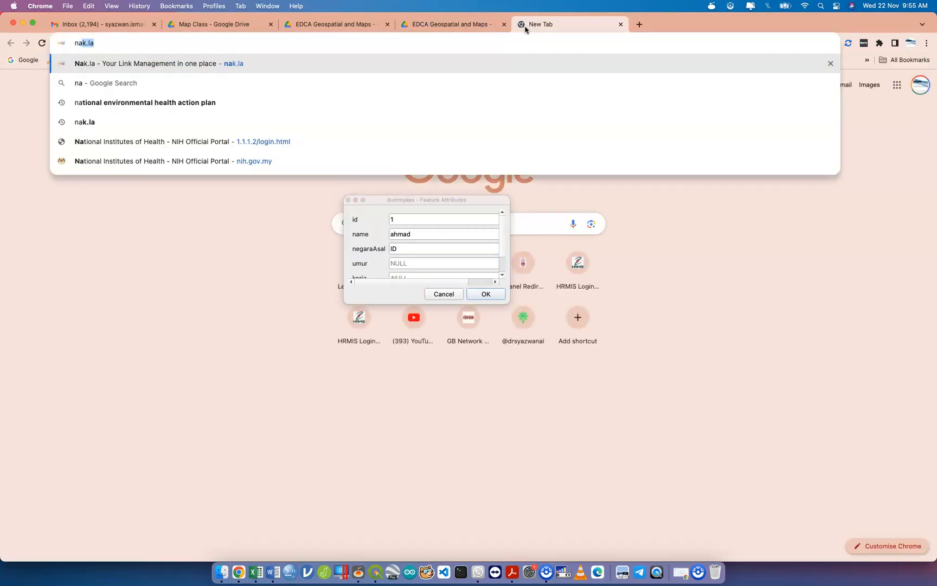
type("me of country format")
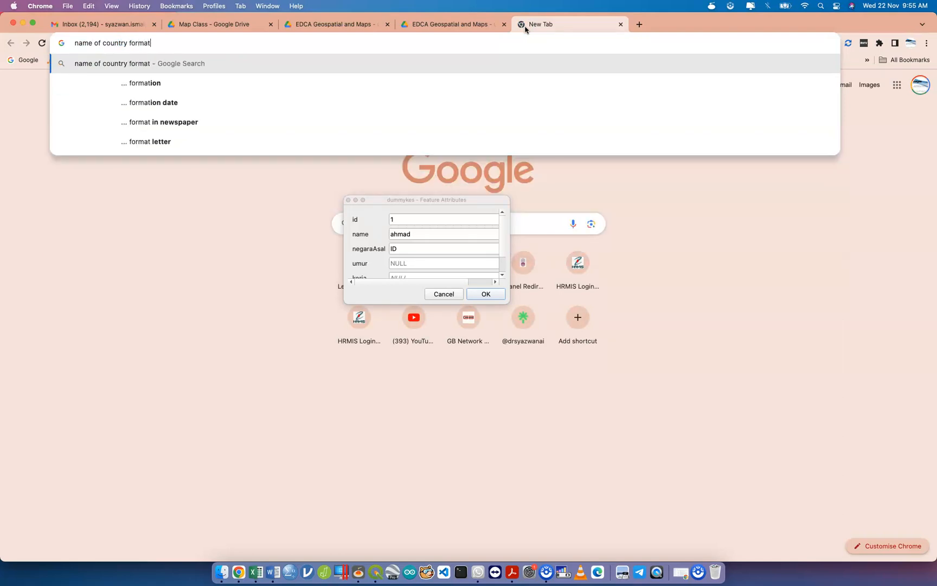
key("Return")
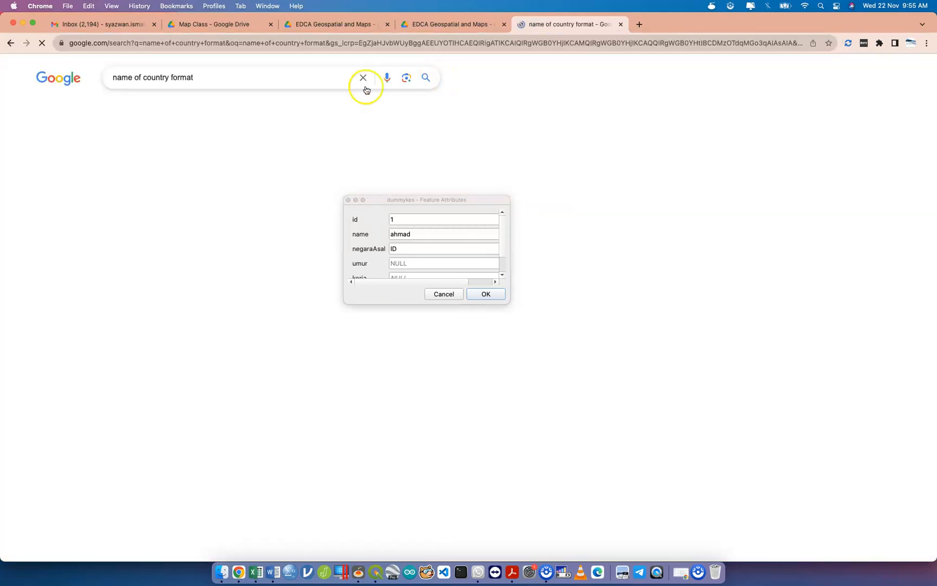
left_click(202, 249)
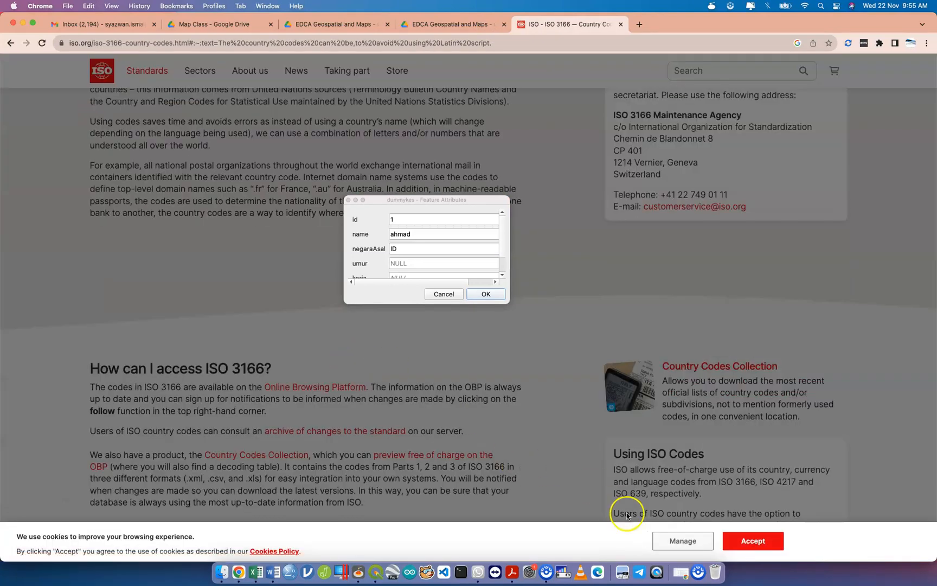
left_click(763, 549)
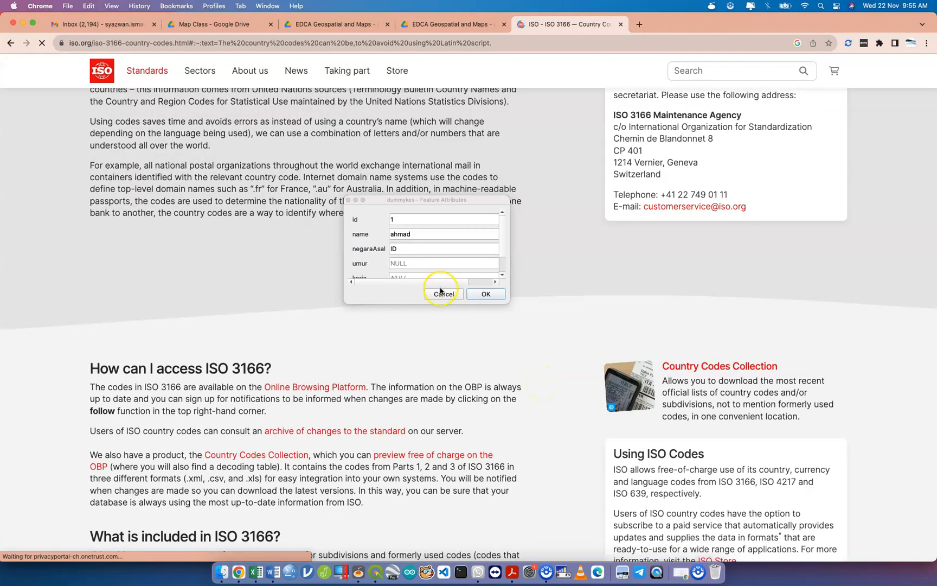
Cancel the unfinished point's attribute form and return to the QGIS map.
left_click(442, 292)
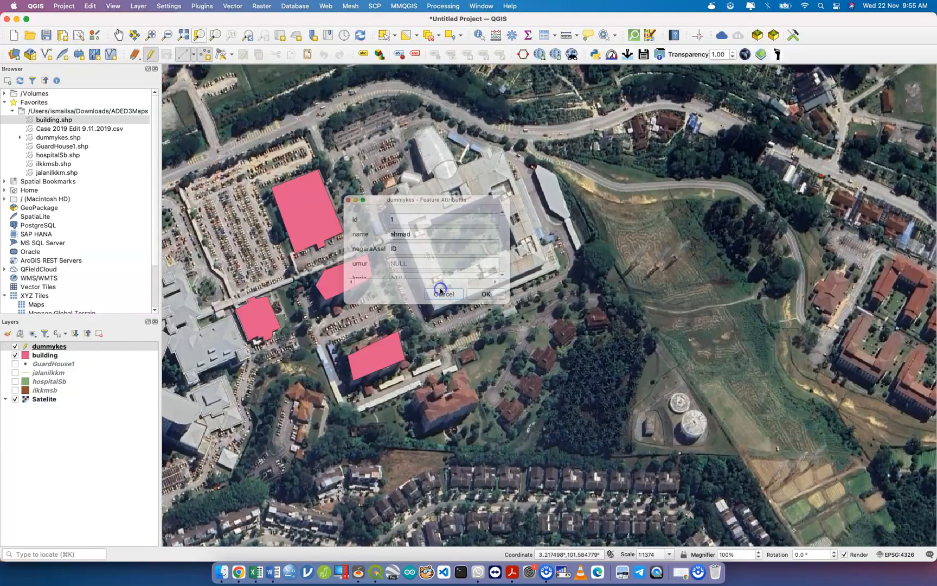
key("ctrl+Up")
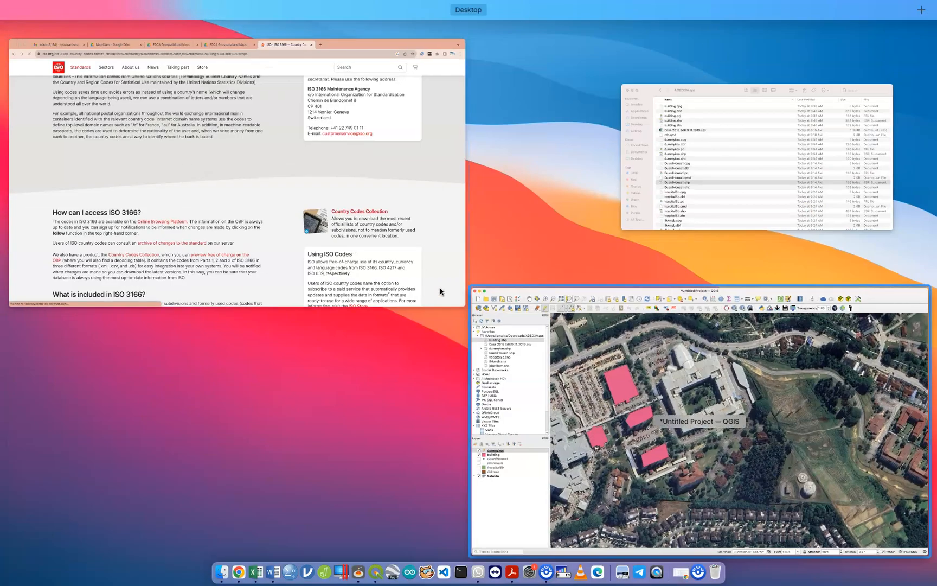
left_click(651, 423)
key("ctrl+Up")
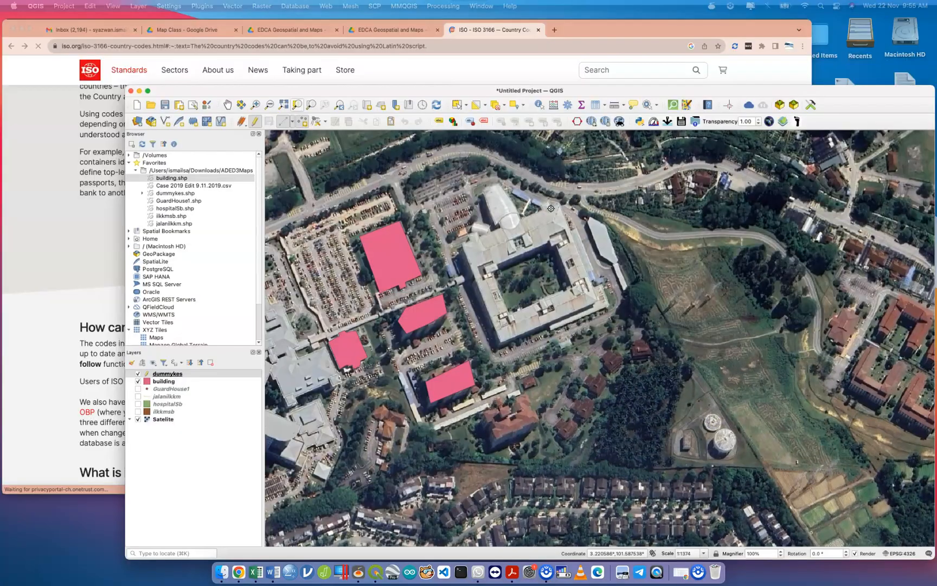
left_click(617, 389)
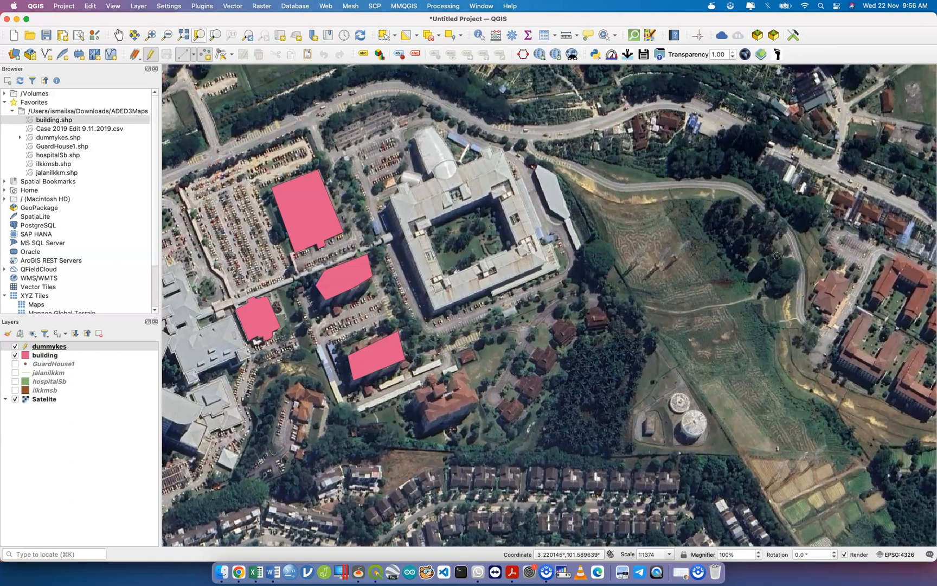
Place a dummykes point near the main road in the northeast of the map, entering id 1 and the person's name.
left_click(830, 179)
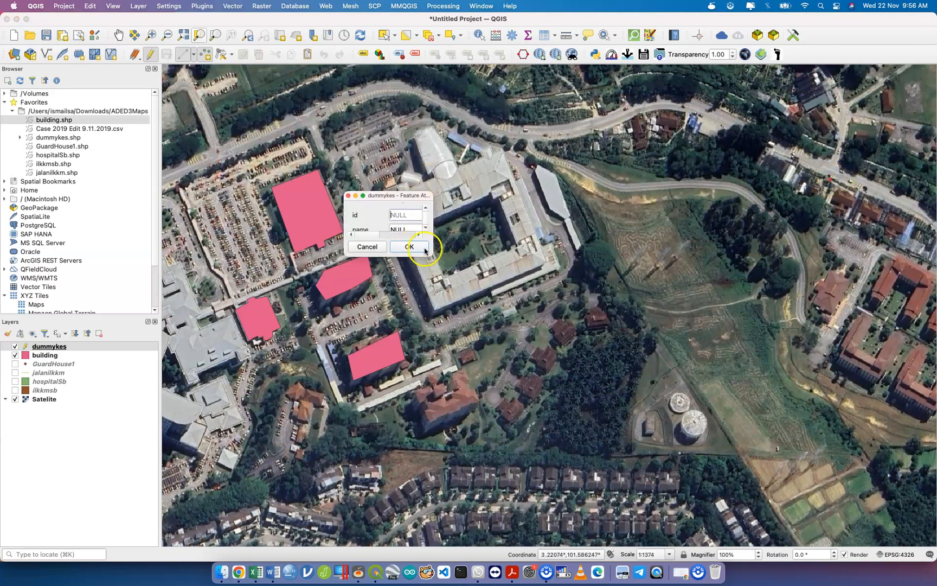
left_click_drag(432, 254, 525, 365)
type("1")
key("Tab")
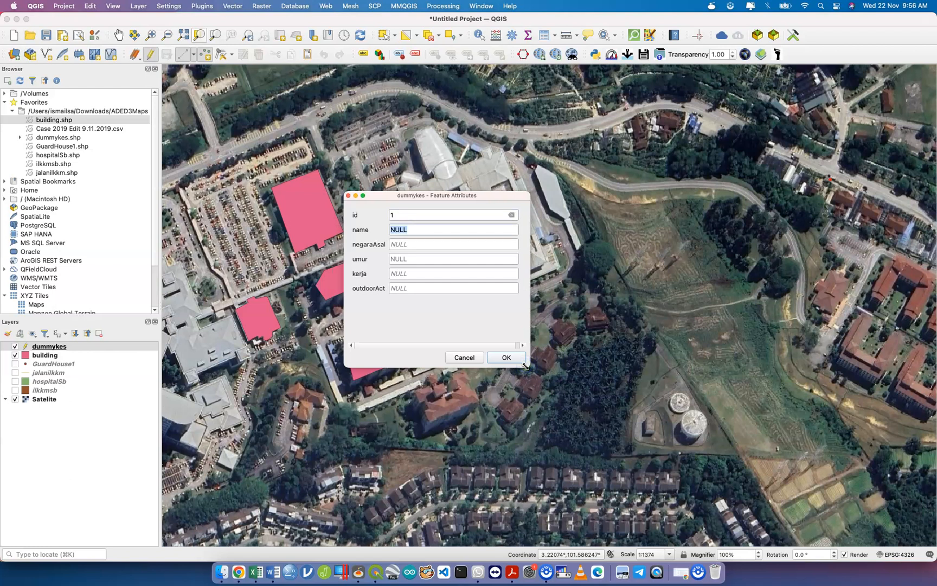
type("ahamd")
key("BackSpace")
key("BackSpace")
key("BackSpace")
type("mad")
key("Tab")
Set negaraAsal to indon, umur 34, kerja pekebun and outdoorAct y, accept the point and save the layer edits.
type("indon")
key("Tab")
type("3")
key("Tab")
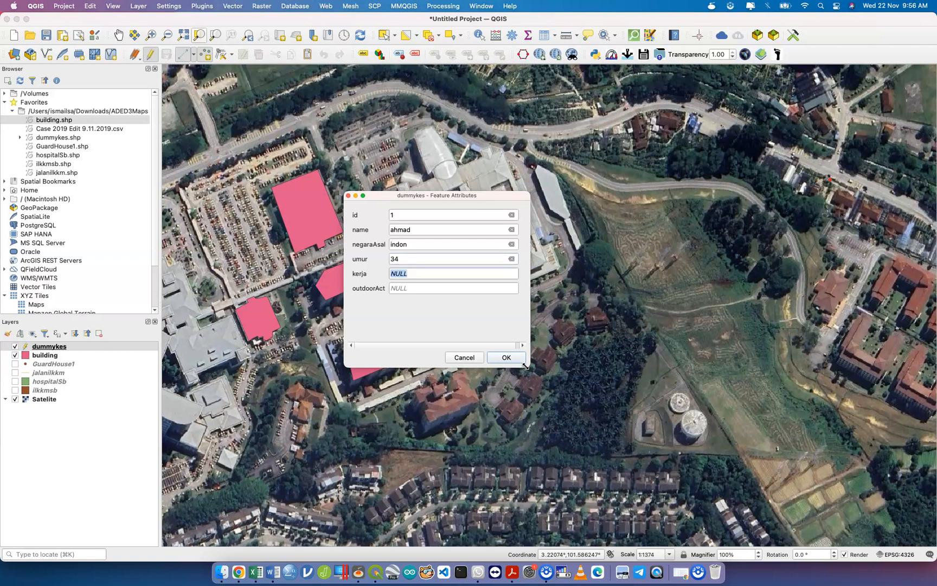
type("pekebun")
key("Tab")
type("y")
left_click(508, 359)
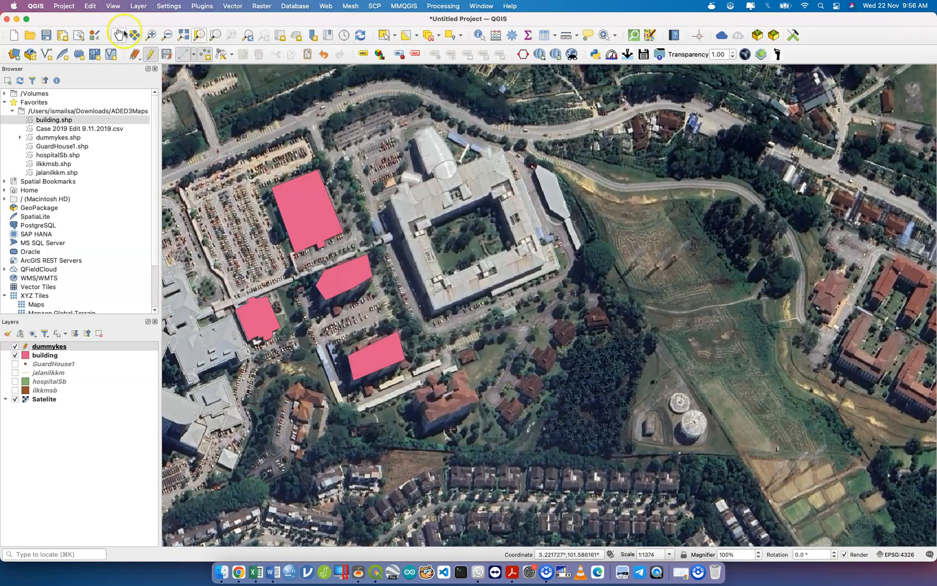
left_click(168, 57)
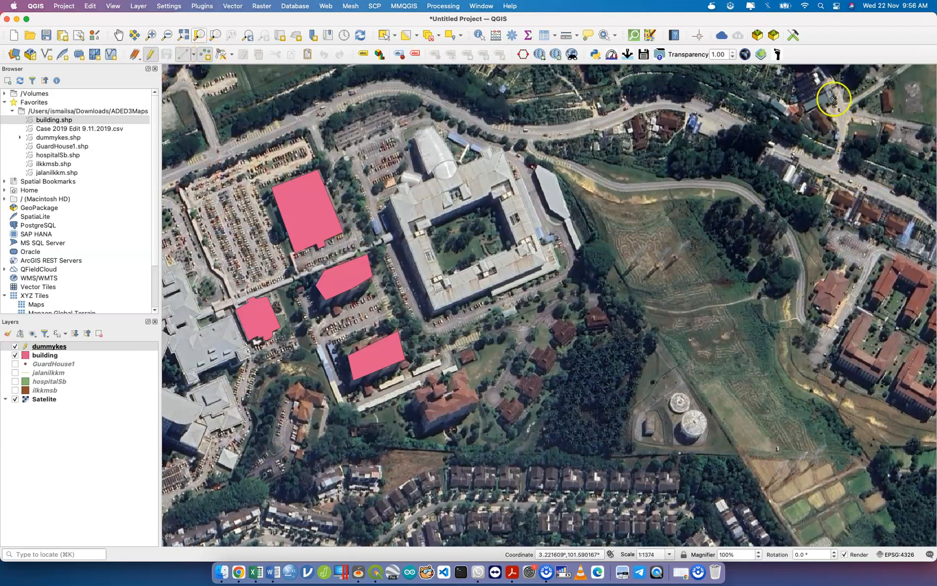
Place a second dummykes point on the blue-roofed buildings north of the sports court, entering id 2 and the person's name.
left_click(119, 36)
left_click_drag(624, 198, 267, 375)
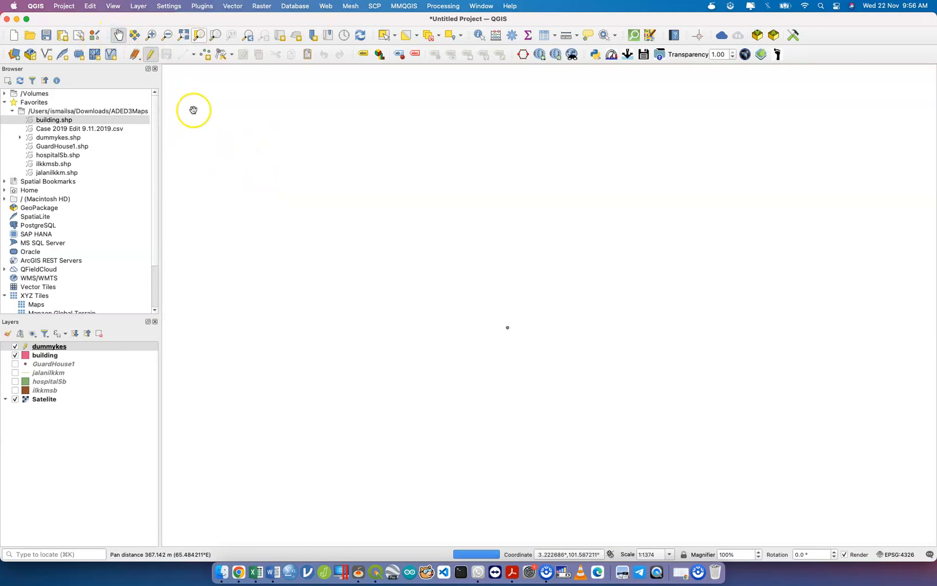
left_click(182, 54)
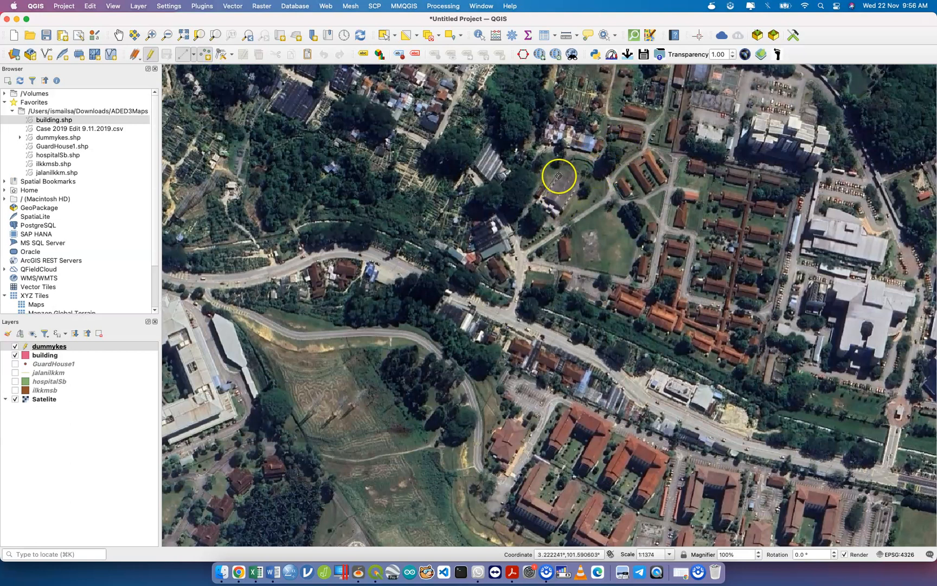
left_click(569, 150)
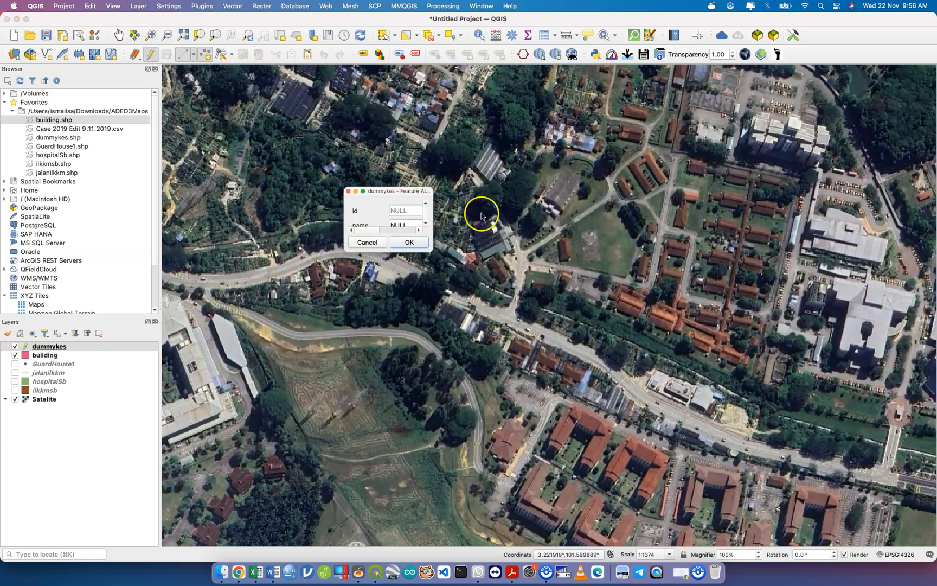
left_click_drag(431, 250, 562, 370)
type("2")
key("Tab")
type("wa")
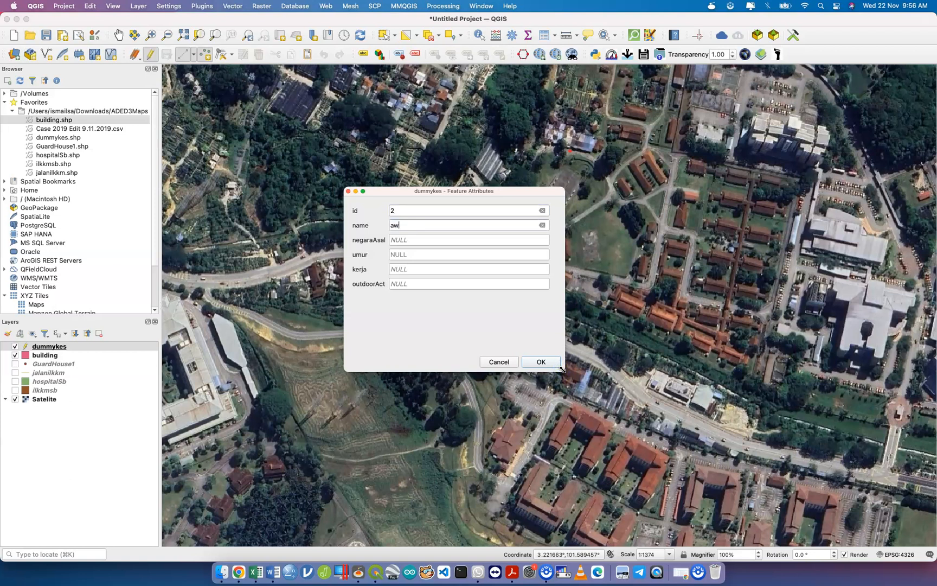
Set the second point's negaraAsal to MY, umur to 23 and kerja to gomen, and accept the attributes.
key("Tab")
type("MY")
type("23")
key("Tab")
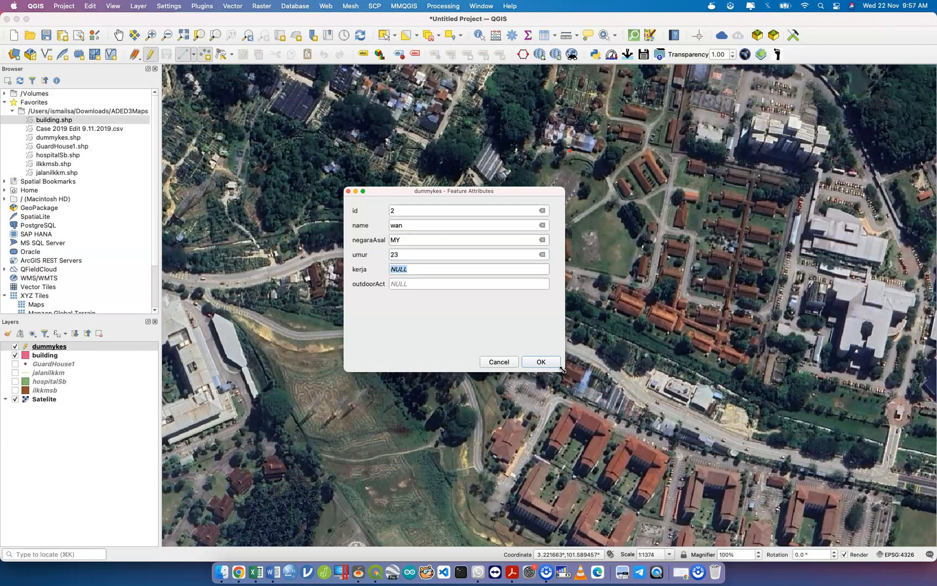
type("gomen")
key("Tab")
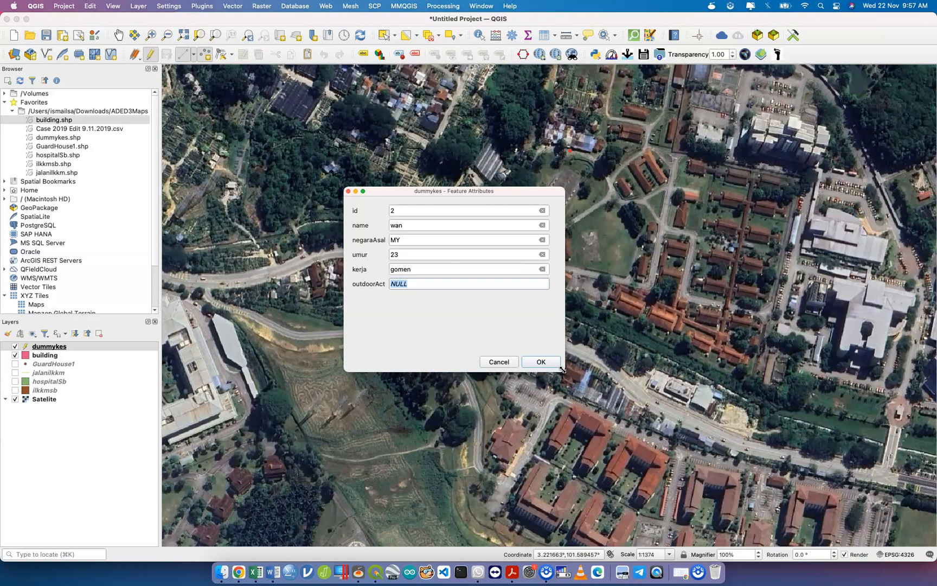
left_click(545, 361)
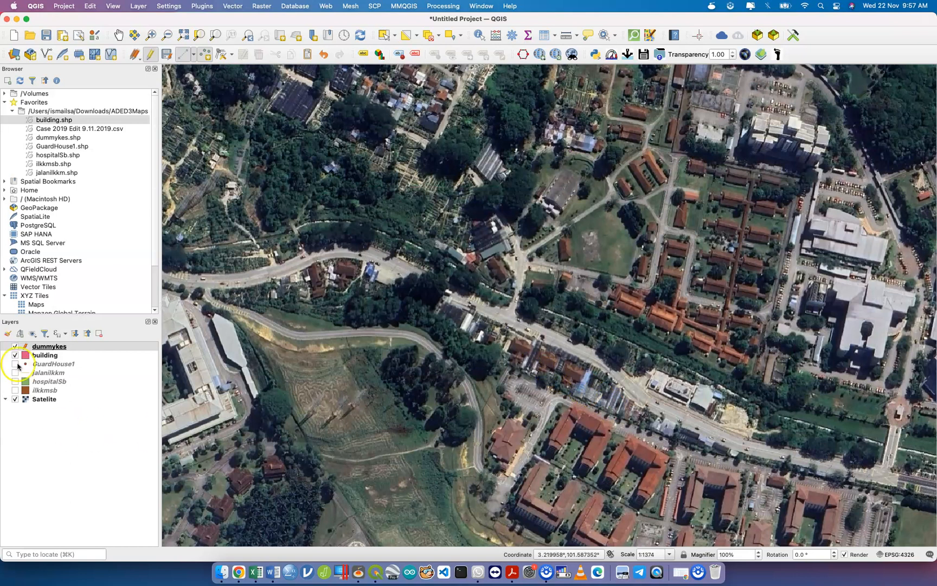
Hide the building layer, check the points with the Satelite layer temporarily off, and save the dummykes edits.
left_click(16, 355)
left_click(15, 400)
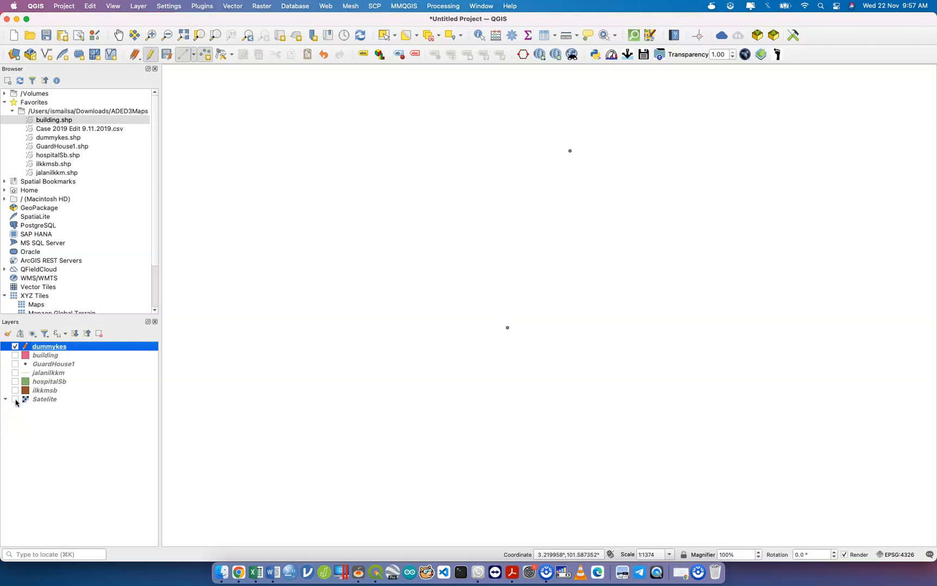
left_click(15, 399)
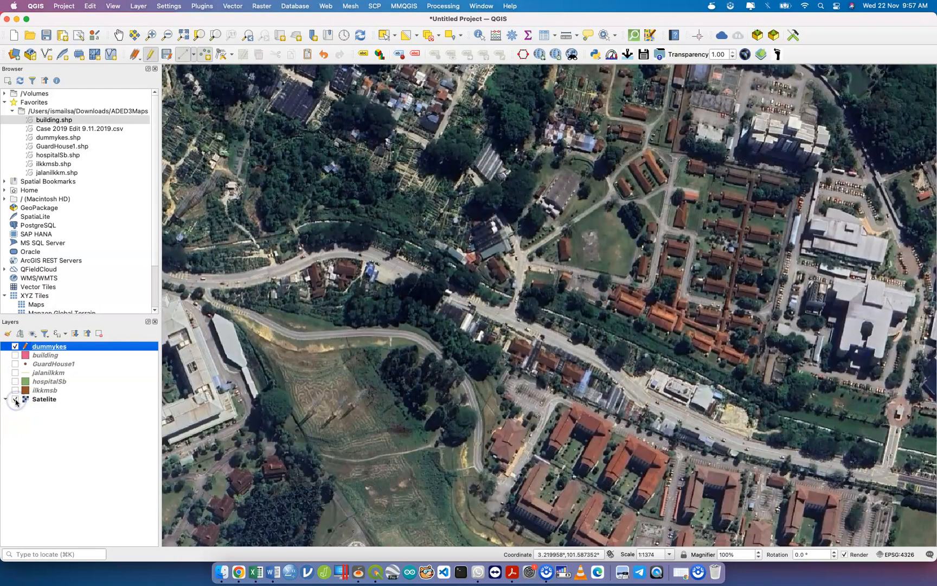
left_click(167, 54)
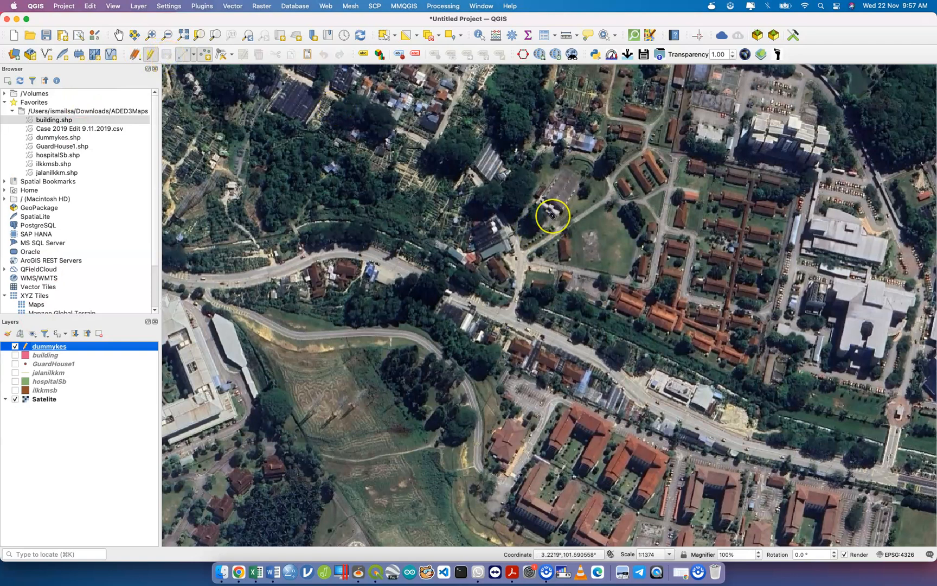
scroll(553, 216, "down", 1)
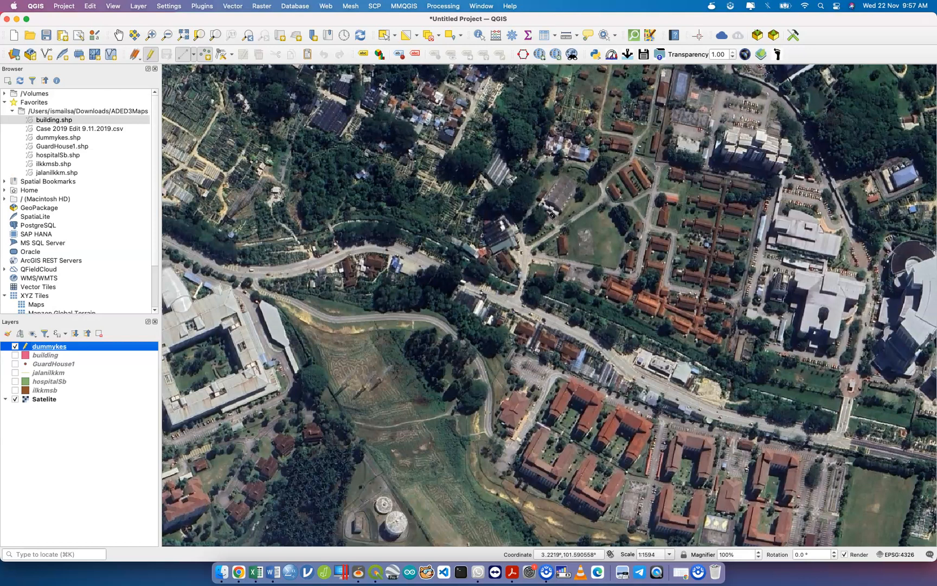
Switch to Chrome, search the web for qfield, and open and review the QField home page.
key("ctrl+Up")
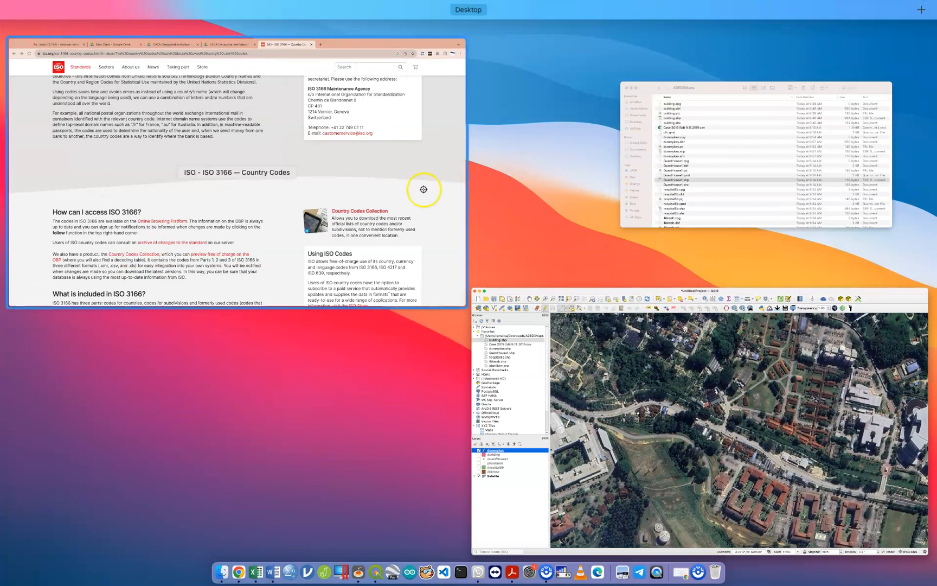
left_click(420, 188)
left_click(498, 43)
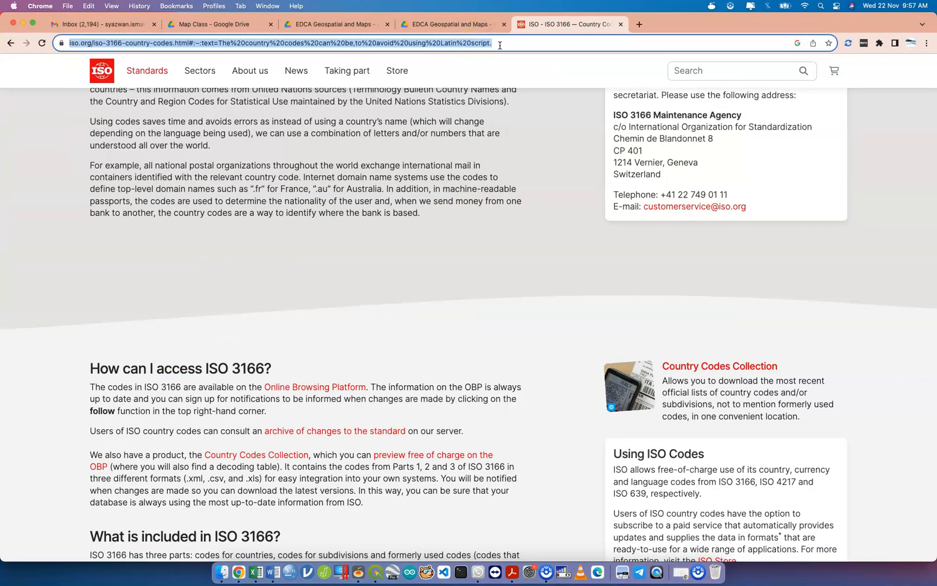
type("qfield")
key("Return")
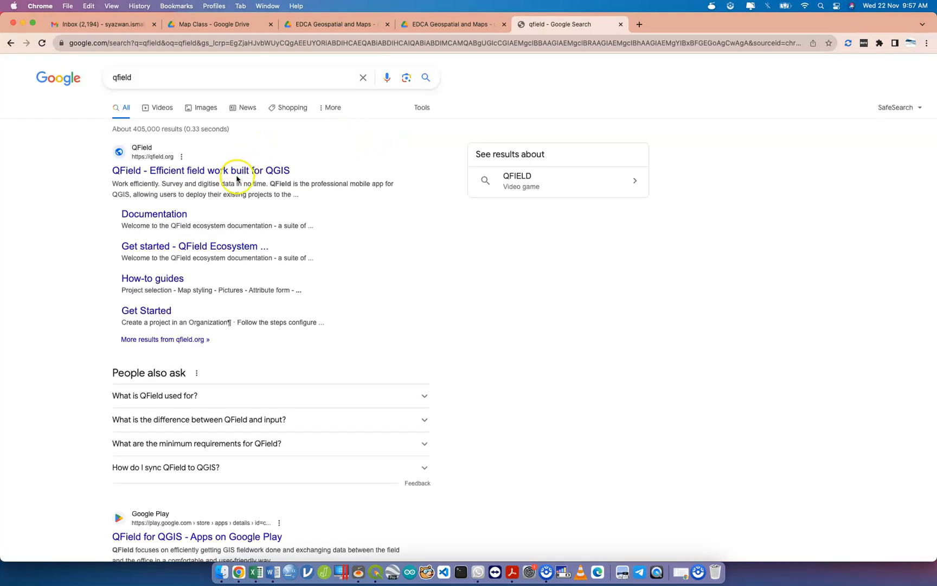
left_click(241, 172)
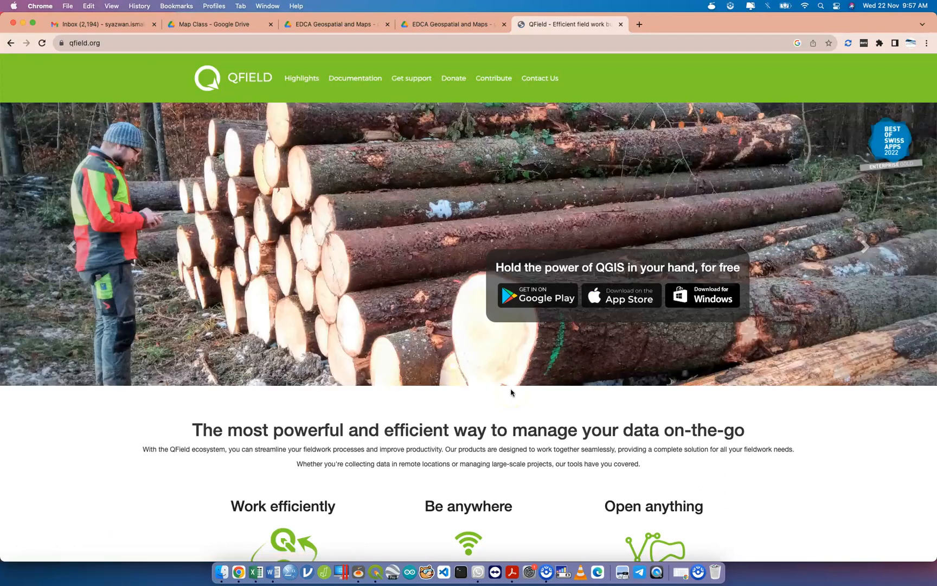
scroll(511, 393, "down", 5)
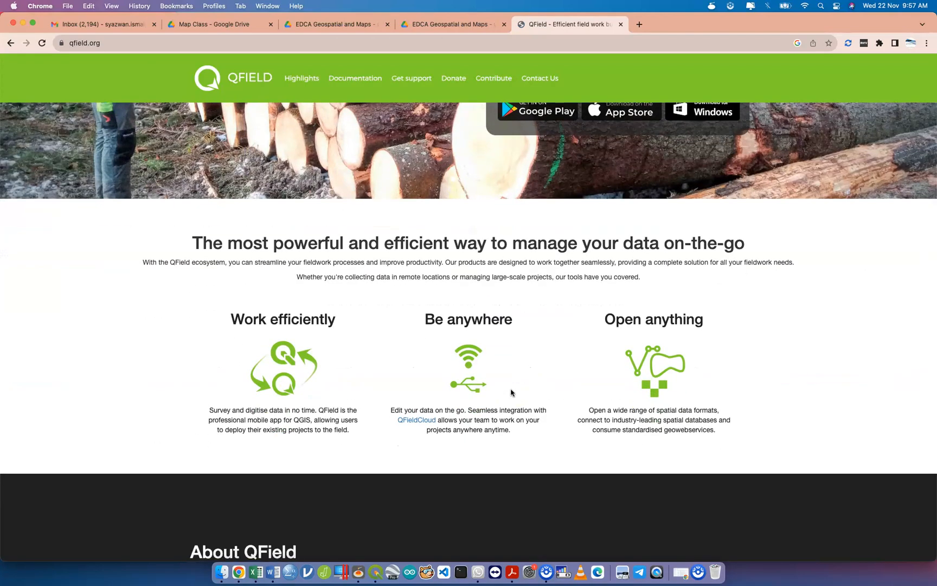
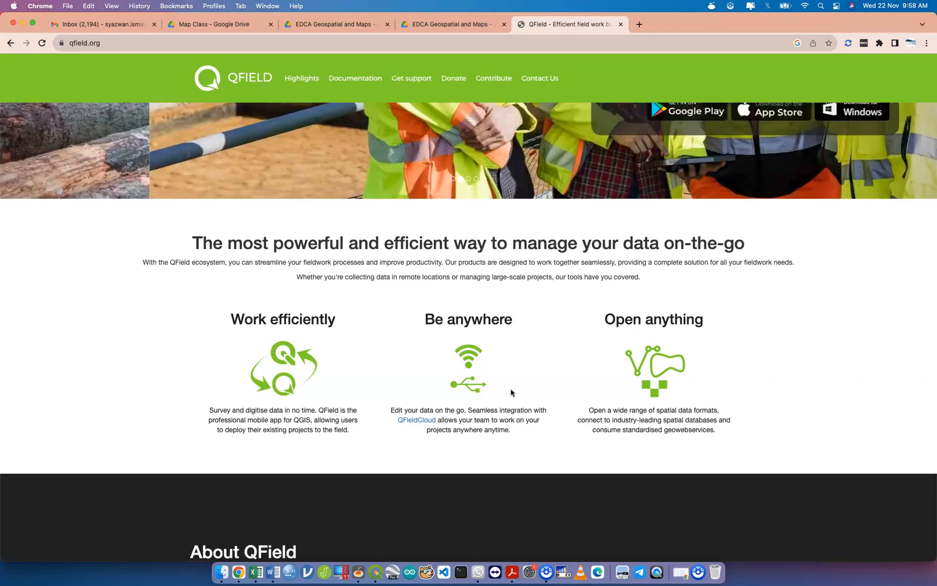
scroll(533, 488, "up", 4)
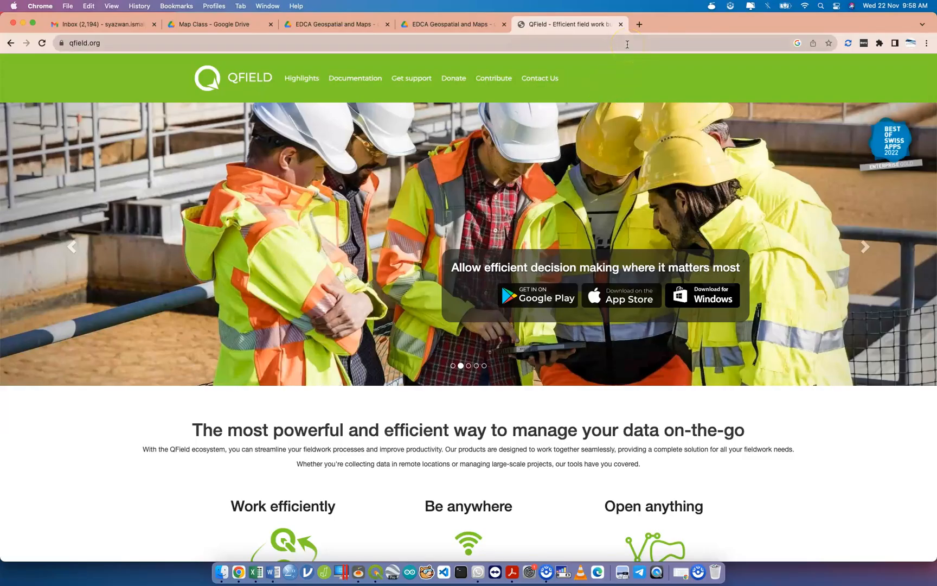
key("ctrl+Up")
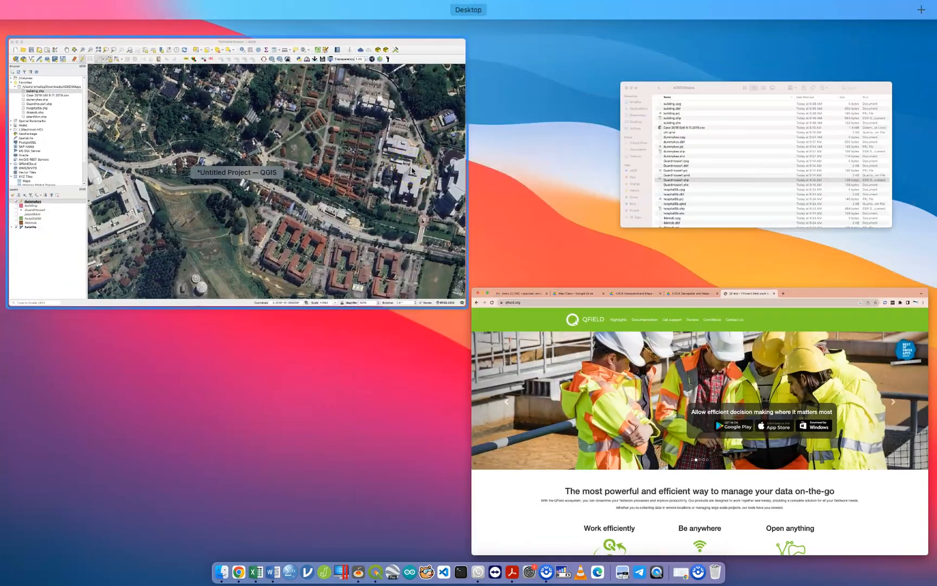
Switch to QGIS and end the editing session on the dummykes layer.
left_click(412, 171)
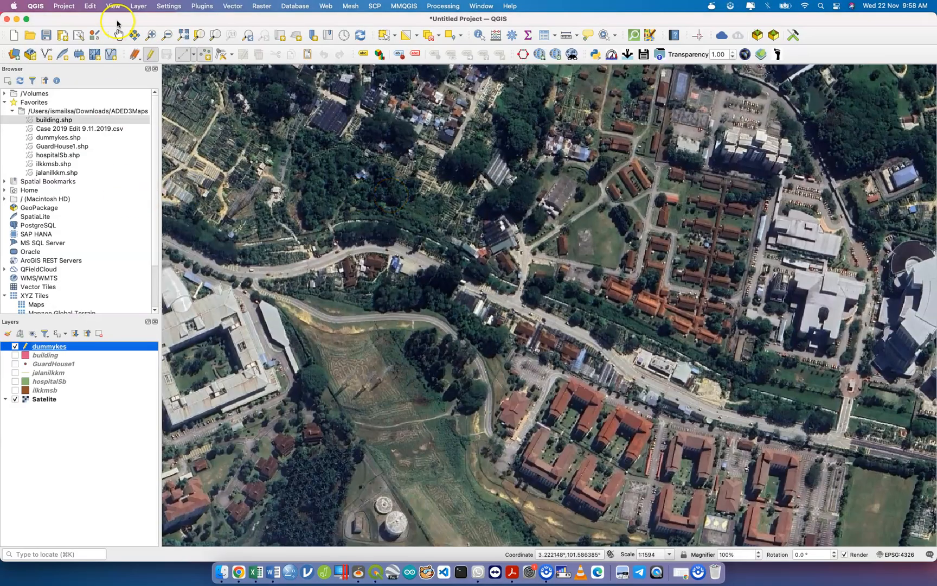
left_click(154, 55)
left_click(152, 56)
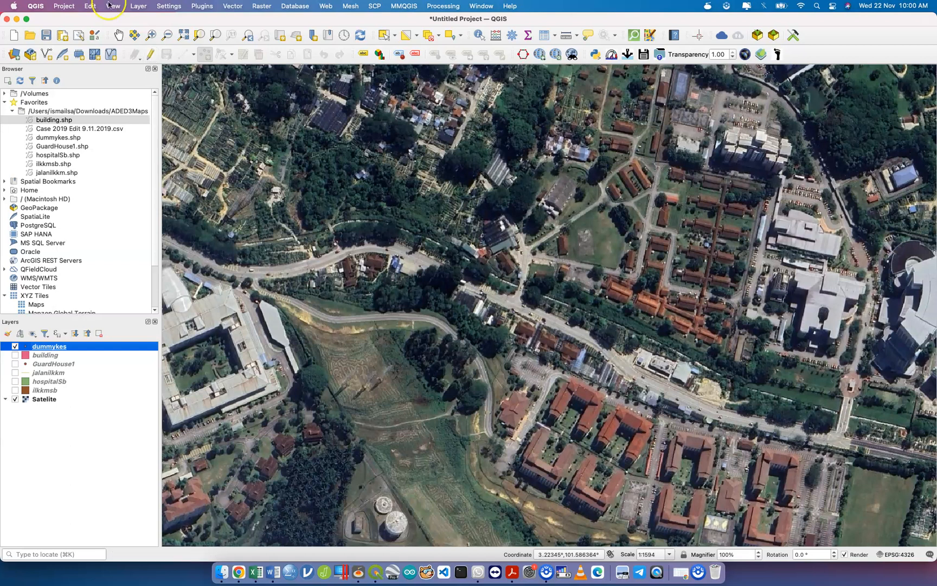
Start adding a delimited text layer from Case 2019 Edit 9.11.2019.csv in the ADED3Maps folder and enlarge the dialog to show the sample data.
left_click(139, 6)
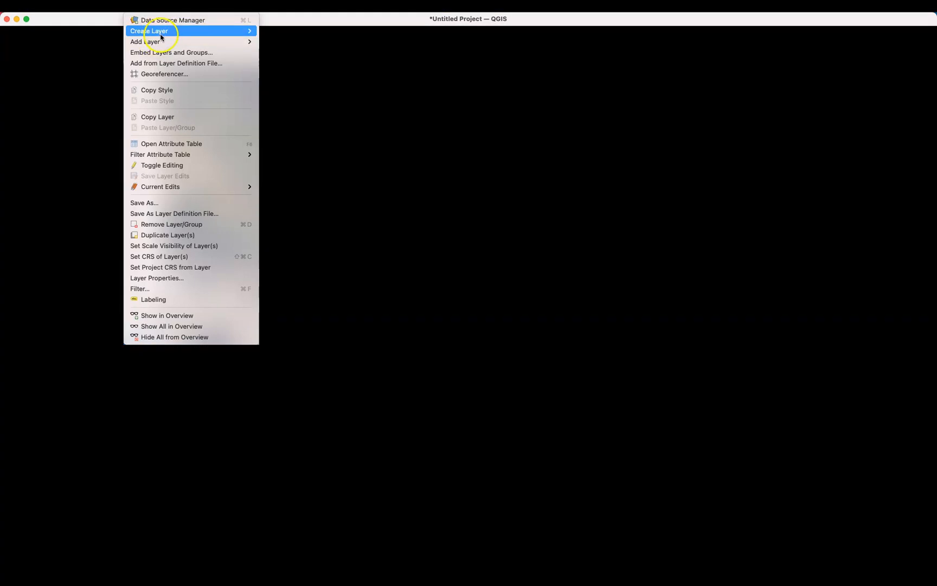
mouse_move(163, 42)
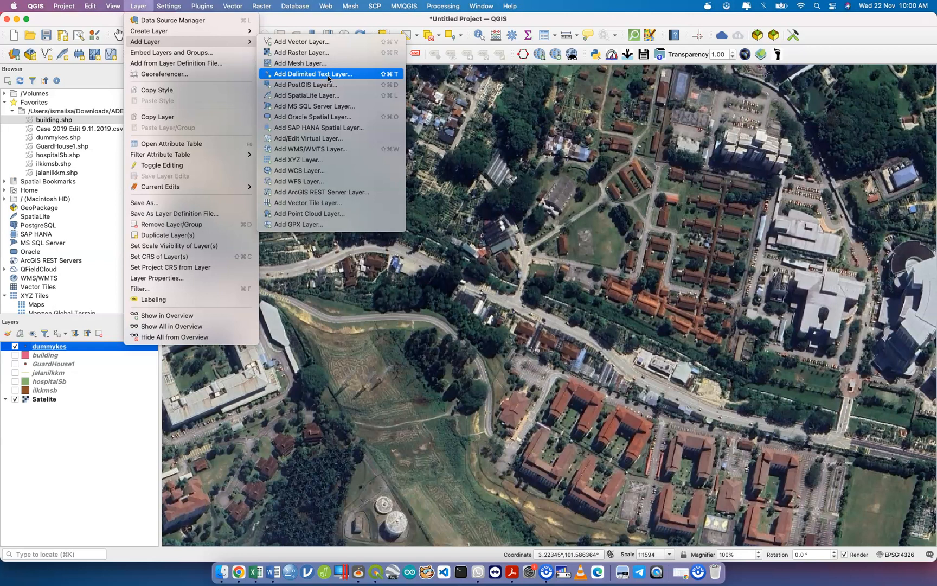
left_click(327, 79)
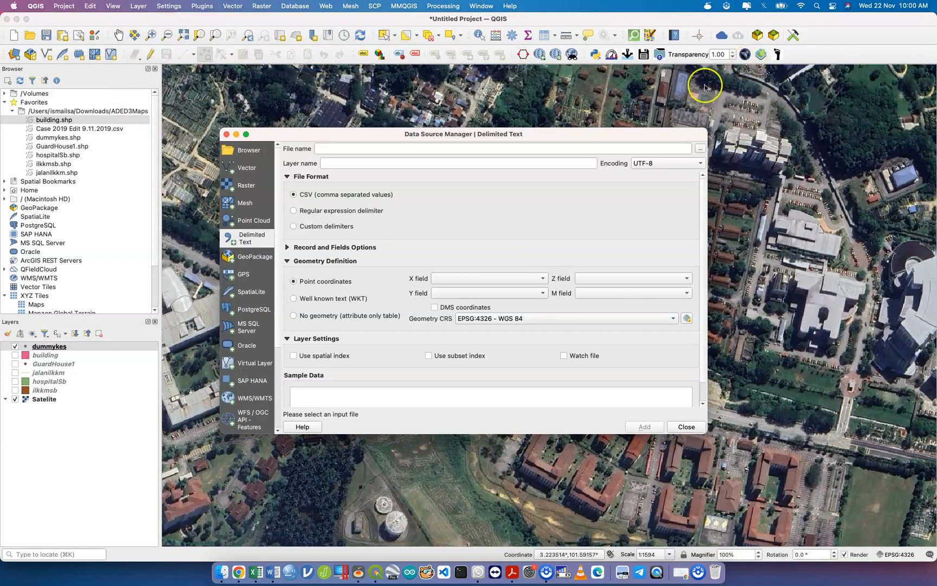
left_click(699, 152)
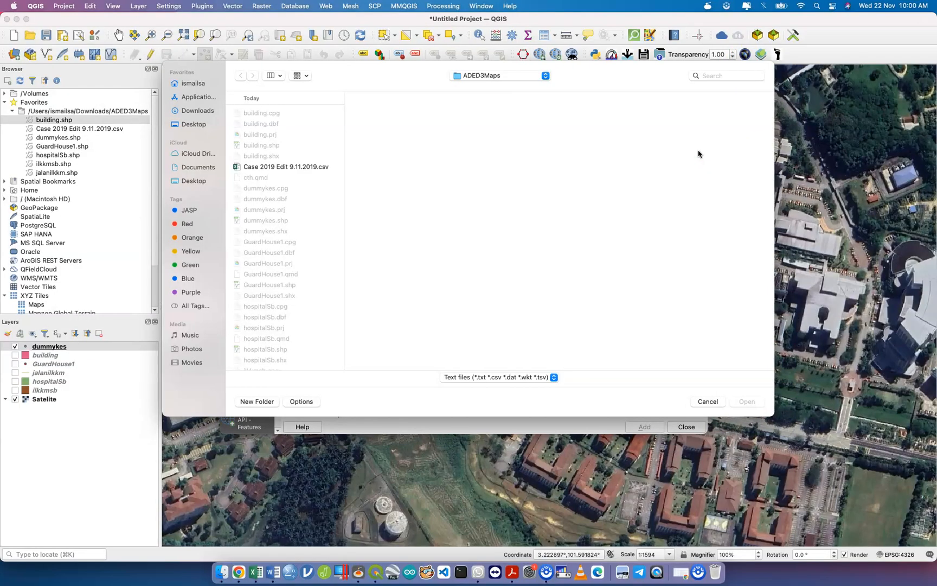
left_click(304, 168)
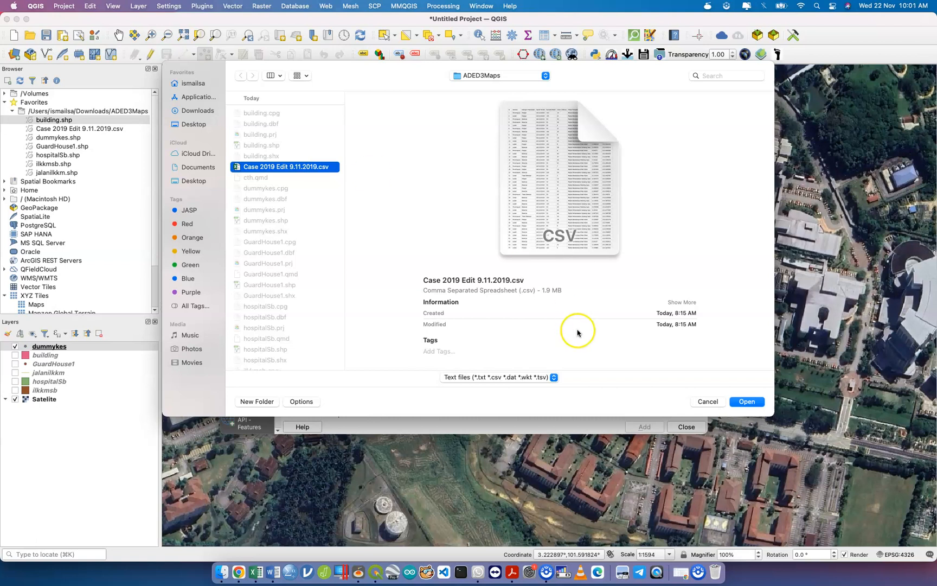
left_click(745, 404)
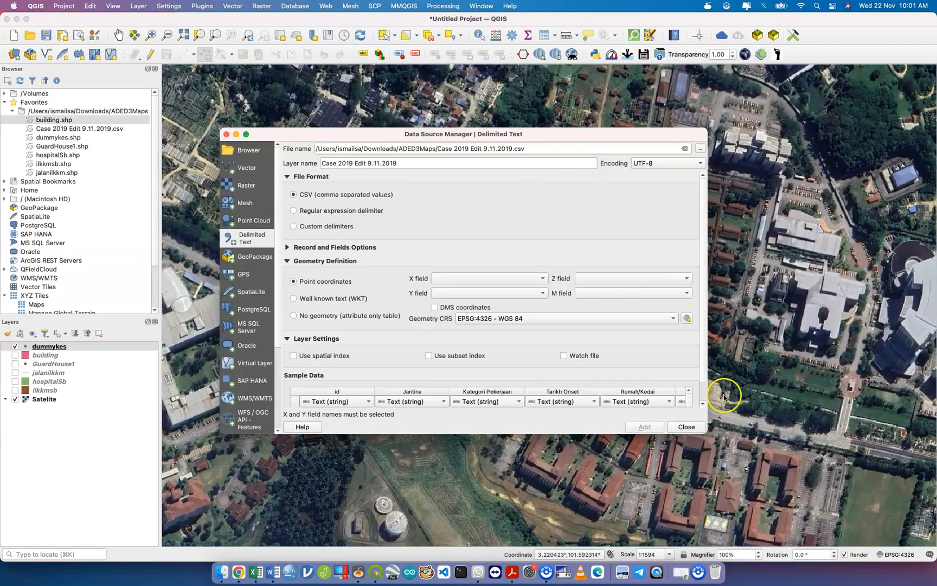
left_click_drag(708, 433, 903, 541)
left_click_drag(821, 129, 685, 24)
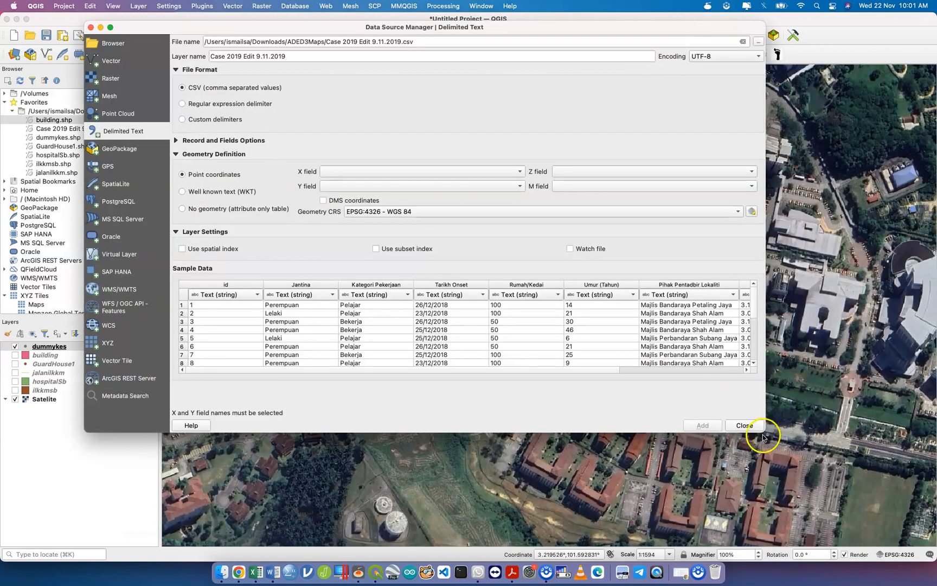
left_click_drag(764, 431, 895, 515)
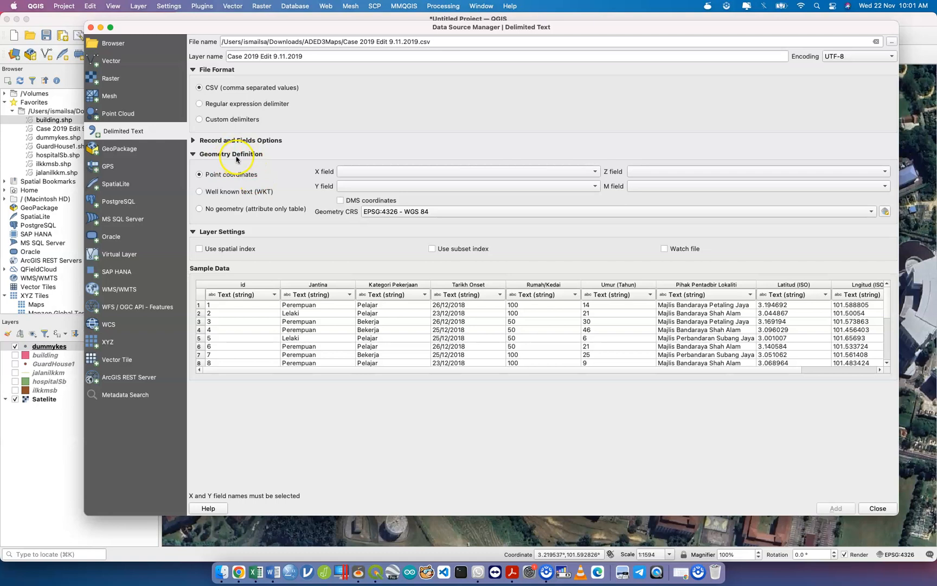
Review the record and geometry options, and set the X field to Latitud (ISO) and the Y field to Lngitud (ISO).
left_click(194, 141)
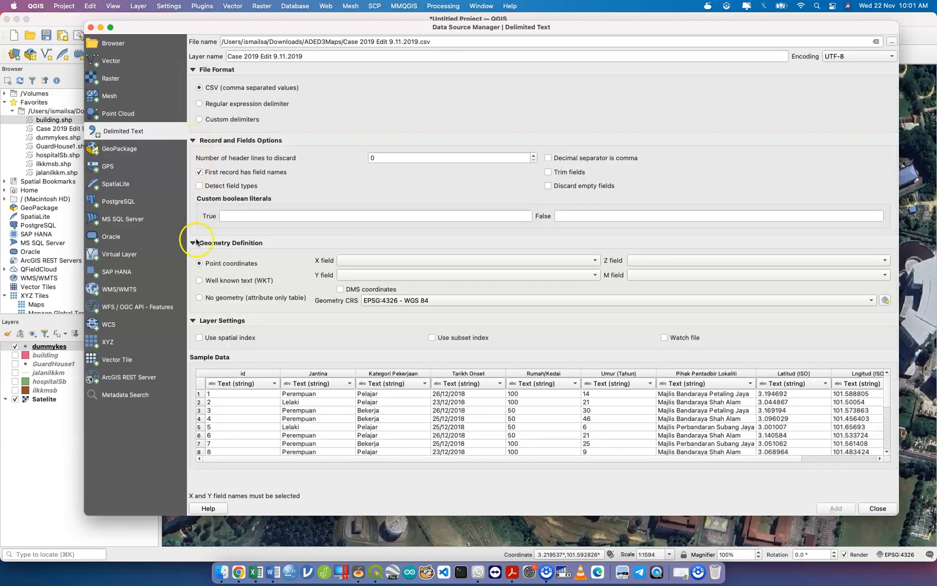
left_click(194, 243)
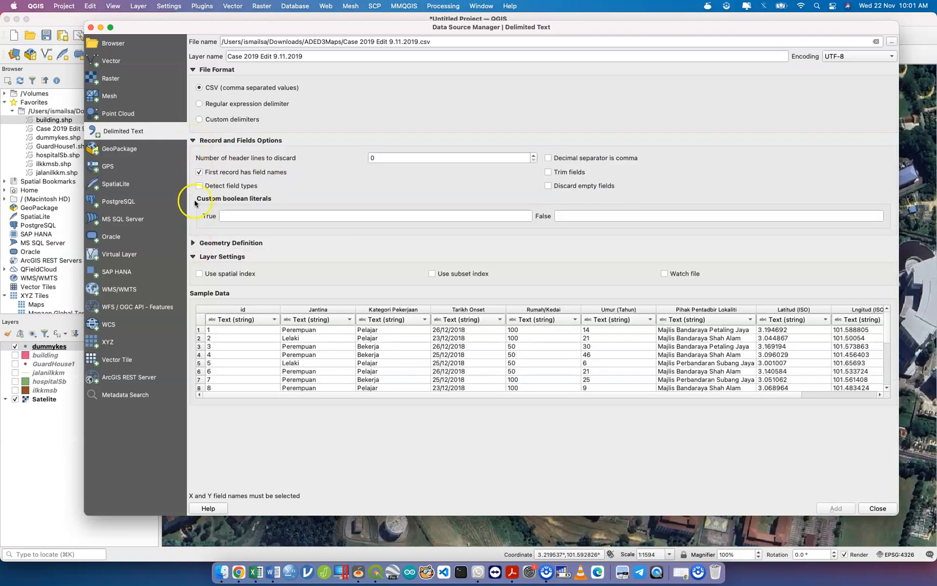
left_click(193, 141)
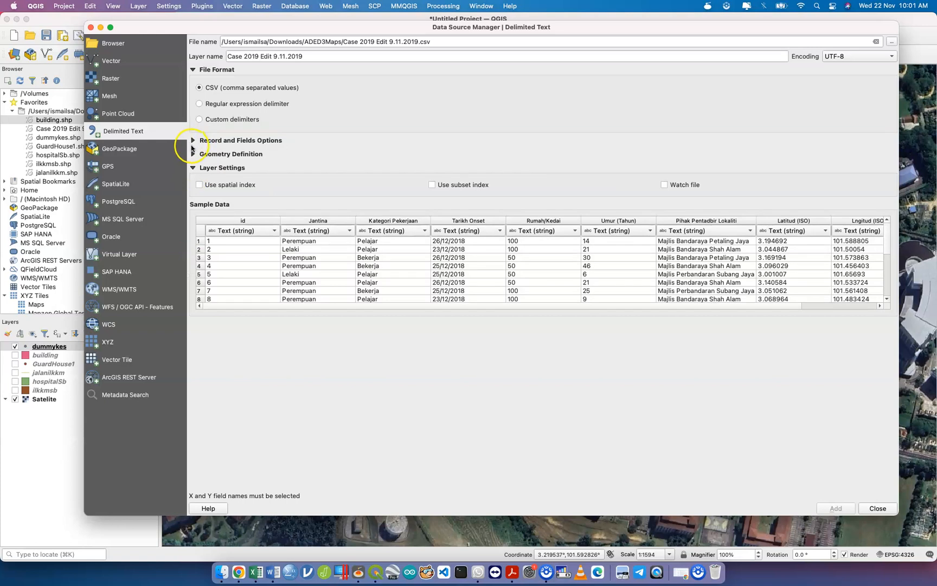
left_click(193, 156)
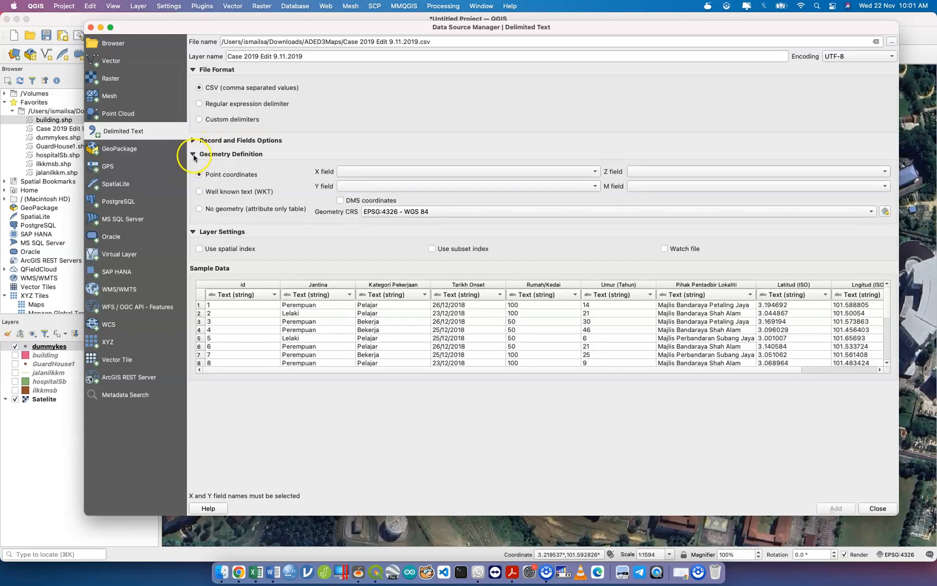
left_click(360, 172)
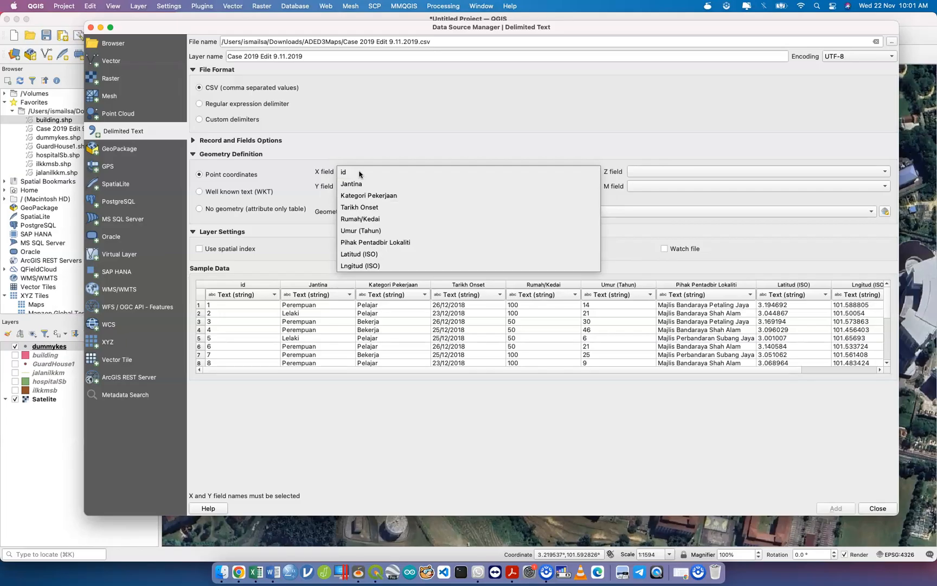
left_click(395, 253)
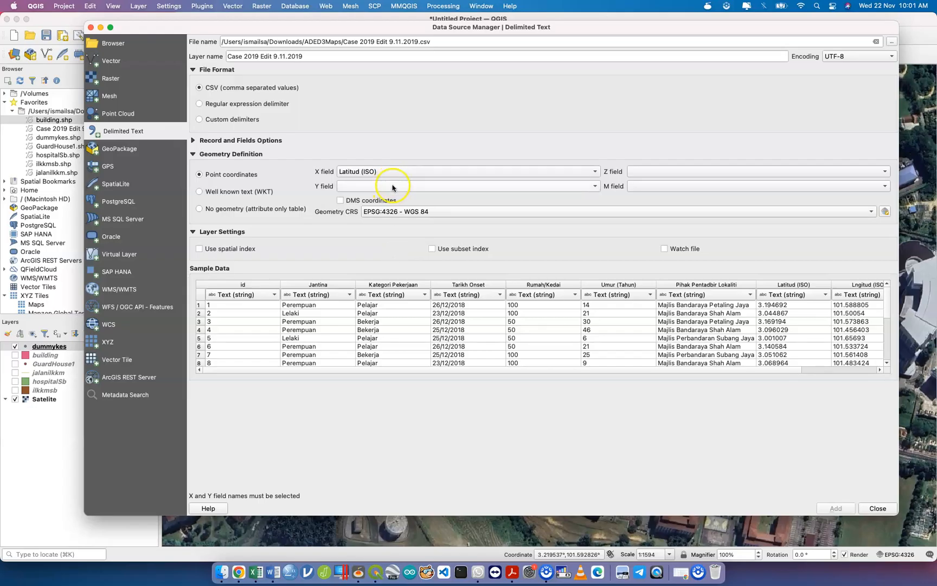
left_click(390, 186)
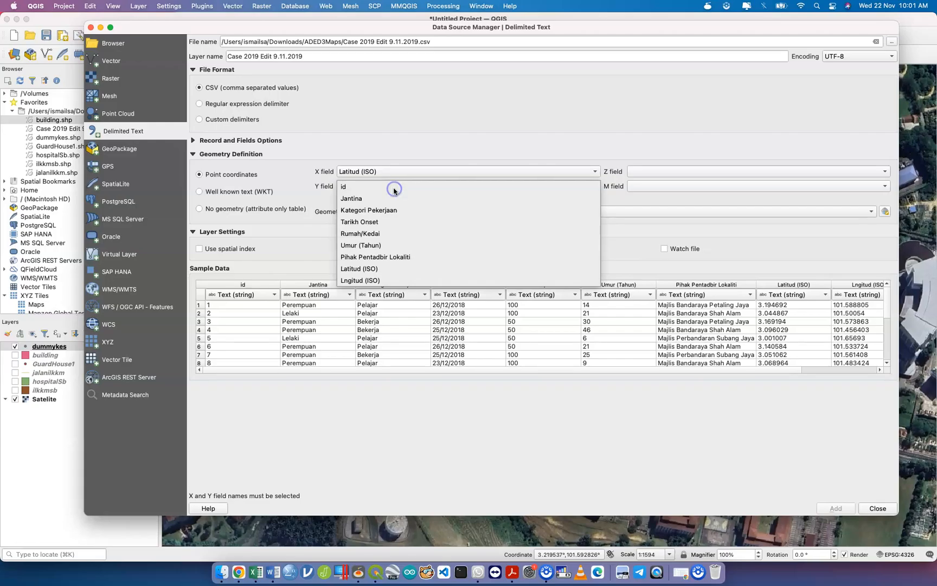
left_click(406, 280)
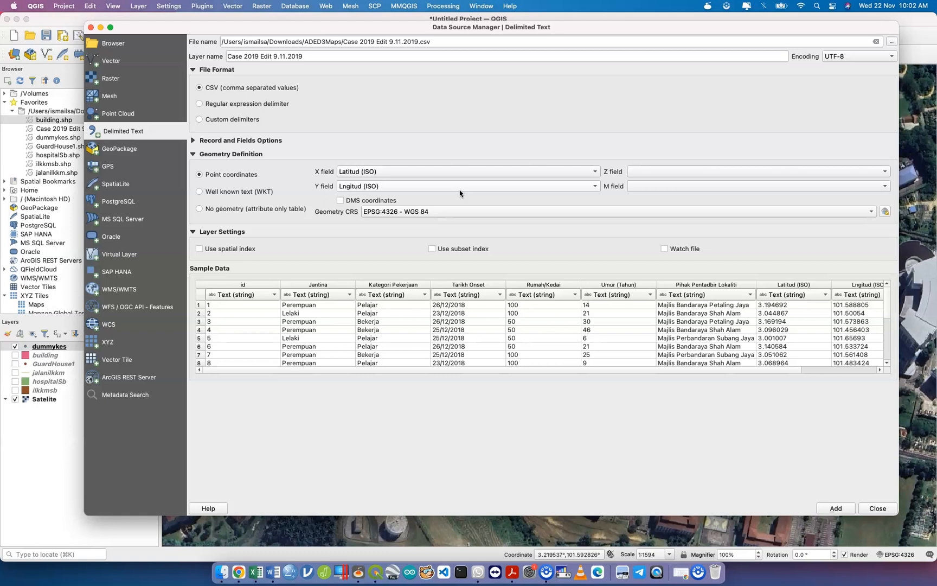
Set the id column's type to Integer (32 bit) and the Tarikh Onset column's type to Date.
left_click(255, 295)
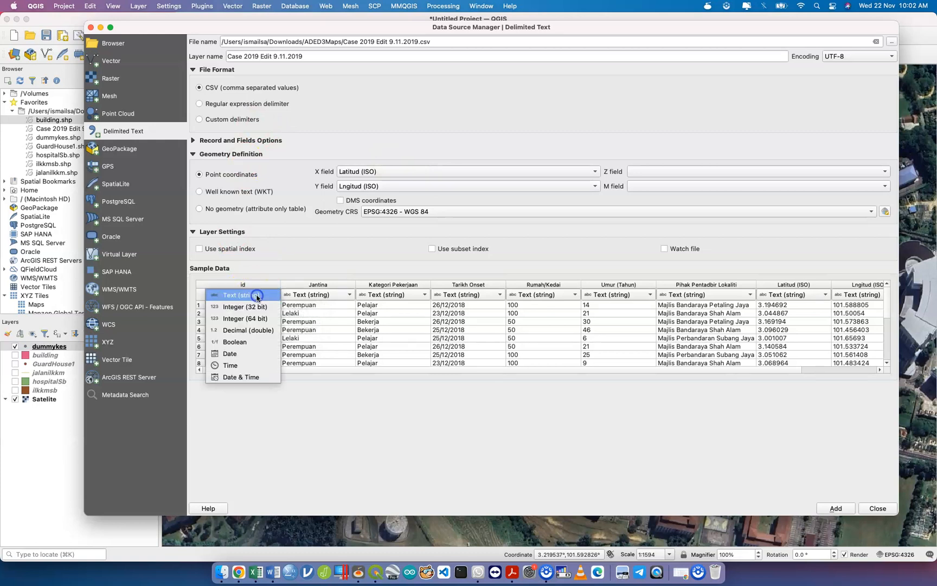
left_click(262, 308)
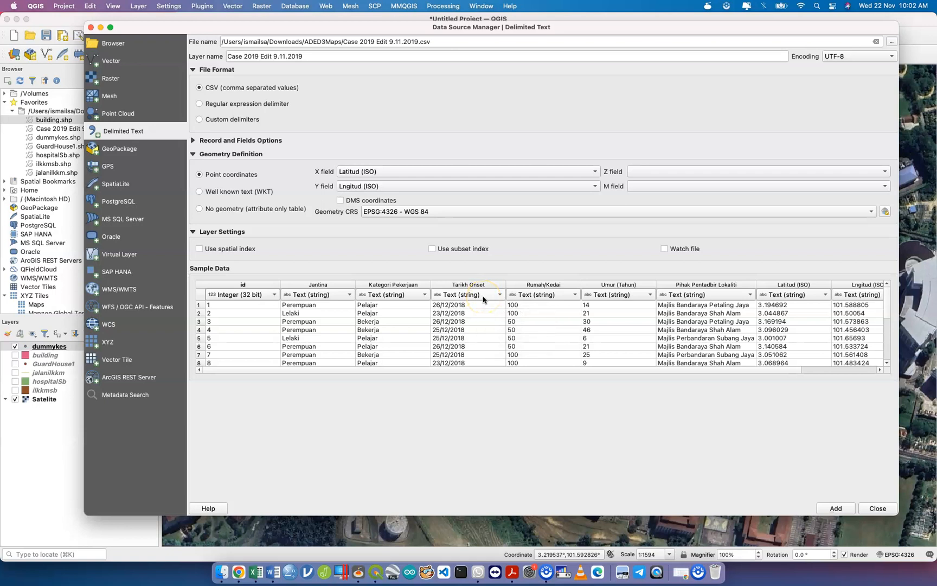
left_click(483, 295)
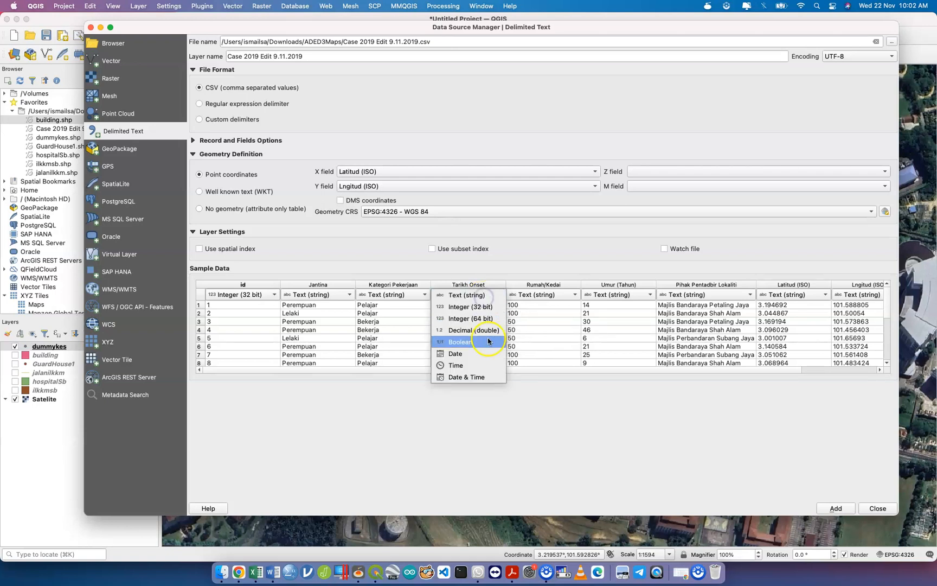
left_click(490, 353)
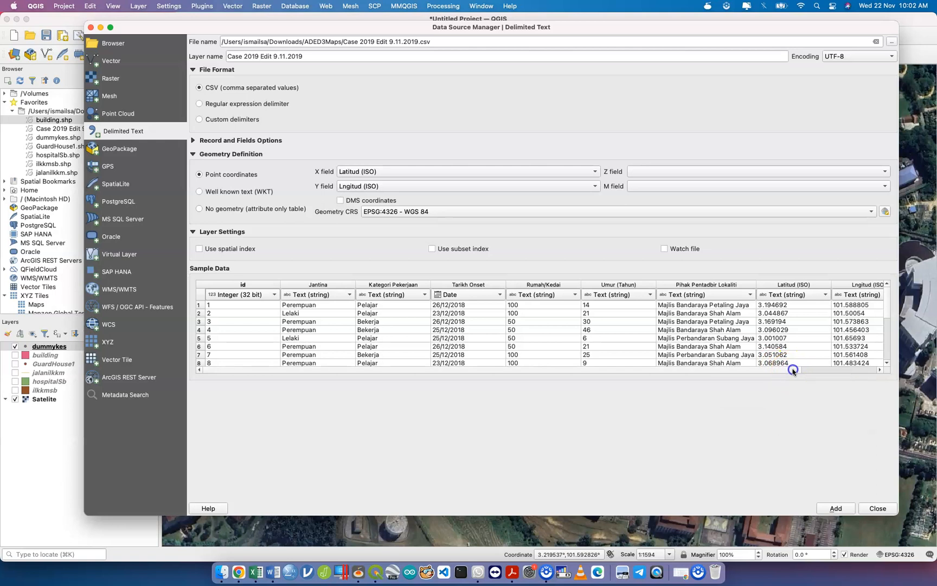
Set the Rumah/Kedai and Umur (Tahun) columns to Integer (32 bit), and add the CSV layer to the project.
scroll(791, 368, "right", 2)
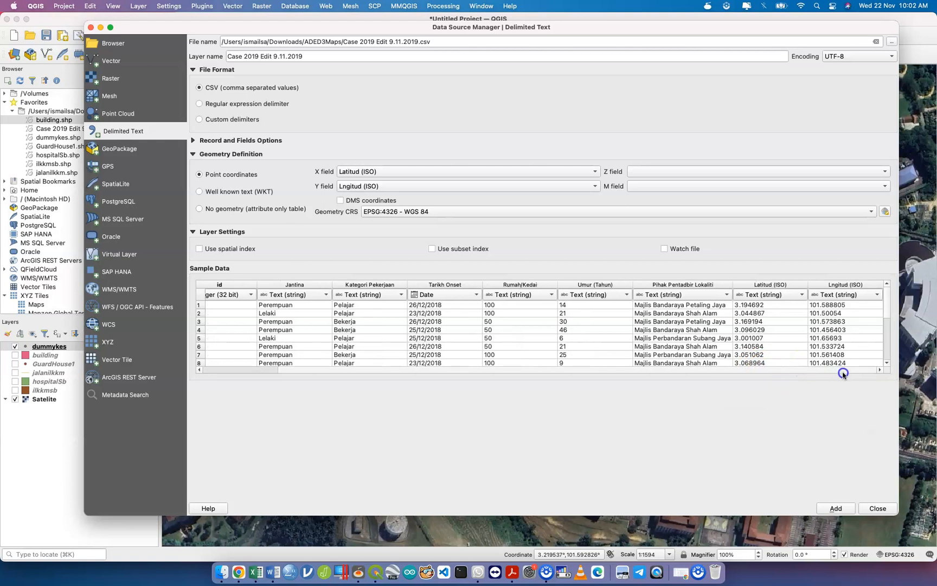
left_click(529, 296)
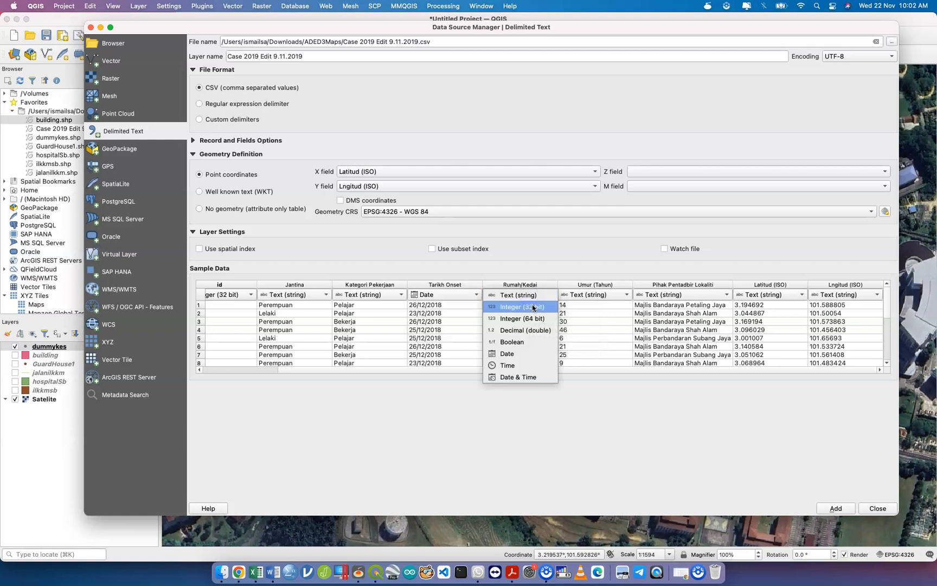
left_click(532, 304)
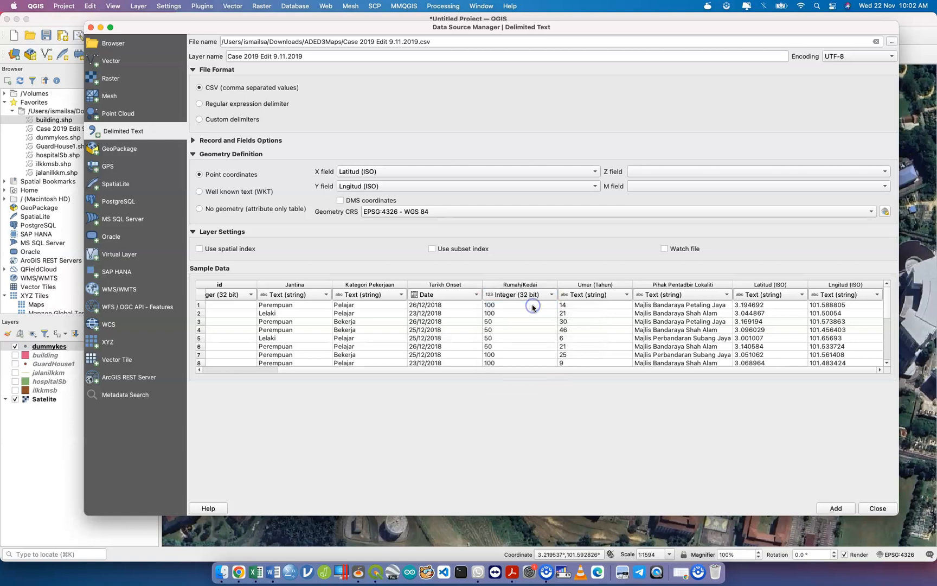
left_click(607, 297)
left_click(605, 307)
left_click(749, 373)
left_click_drag(703, 374, 509, 371)
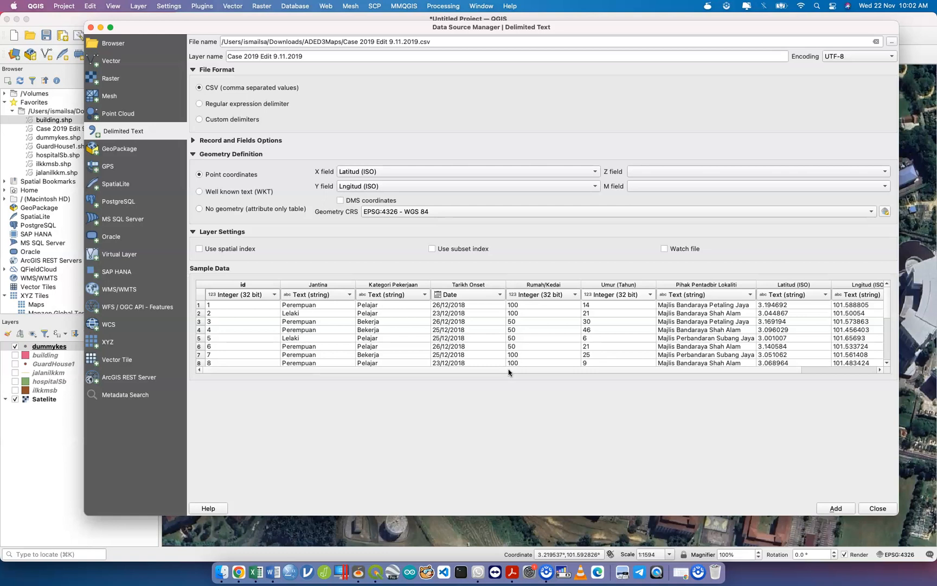
left_click(559, 296)
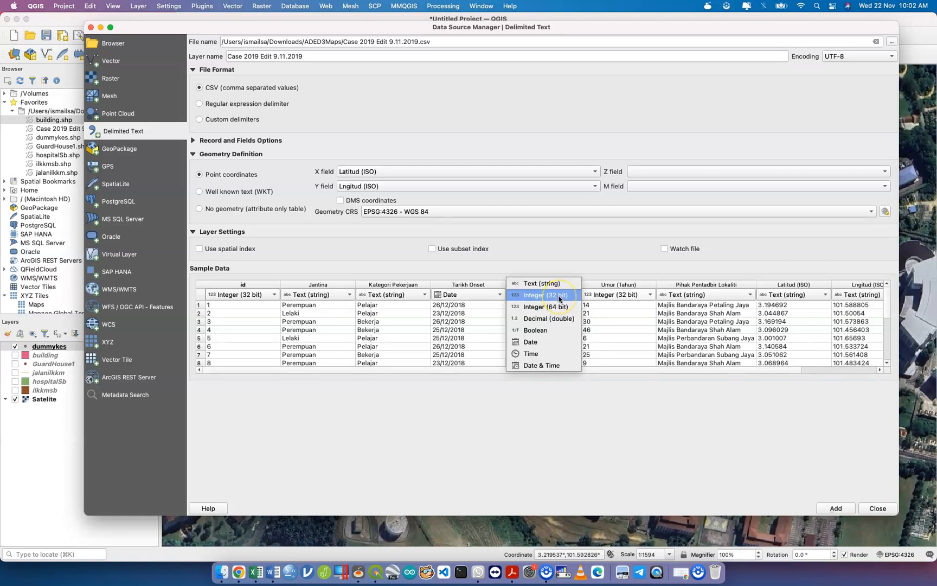
left_click(560, 297)
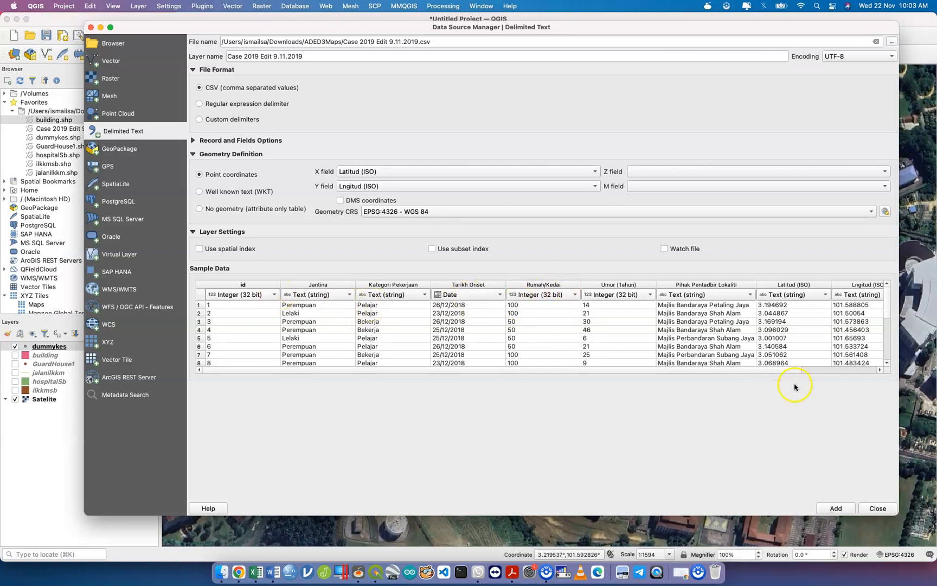
left_click(837, 508)
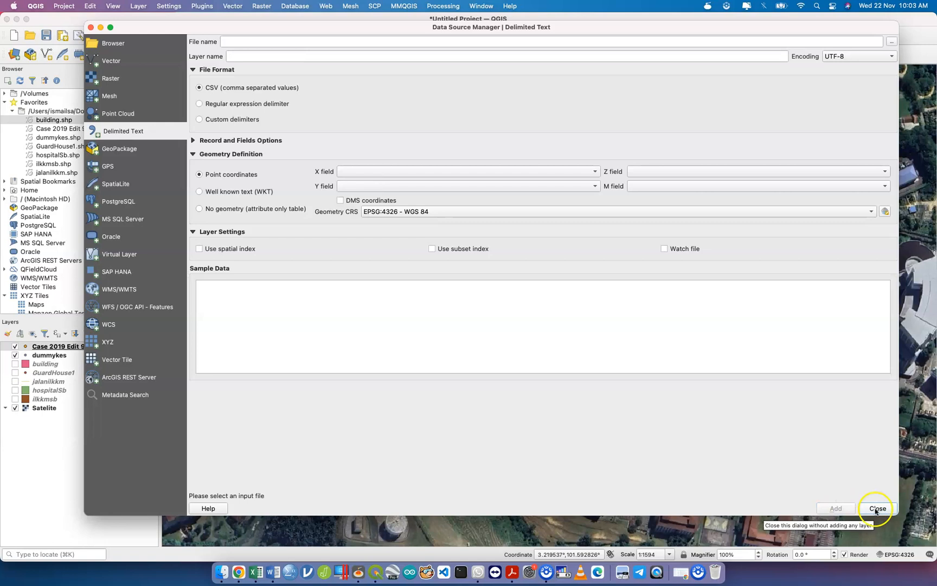
left_click(875, 509)
Hide the dummykes and Satelite layers and zoom the map to the Case 2019 Edit 9.11.2019 layer.
scroll(724, 323, "down", 1)
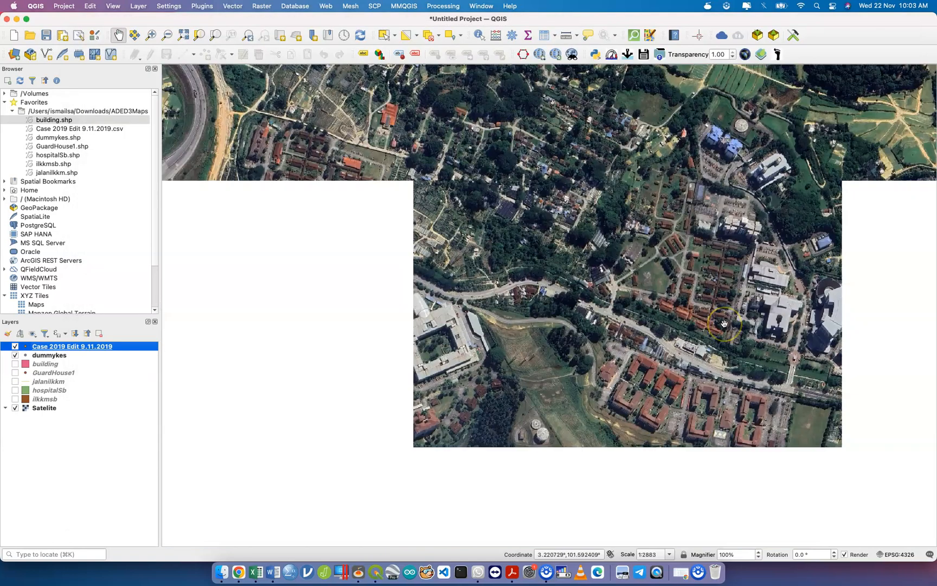
scroll(724, 323, "down", 1)
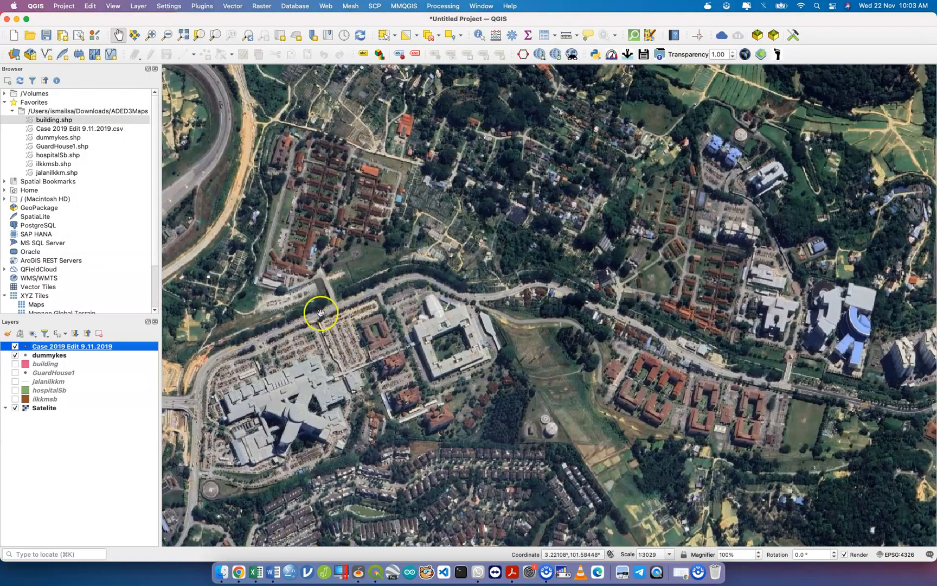
left_click(15, 355)
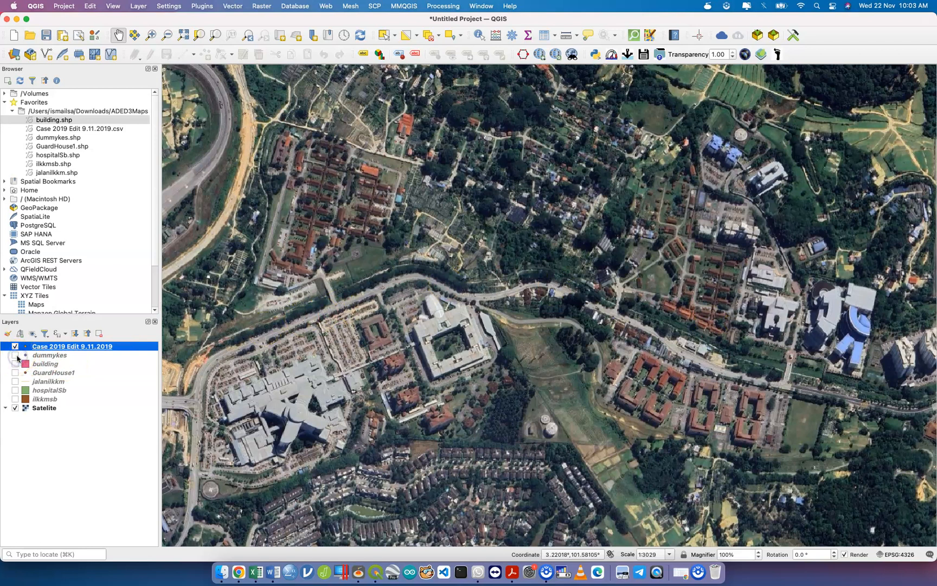
left_click(15, 408)
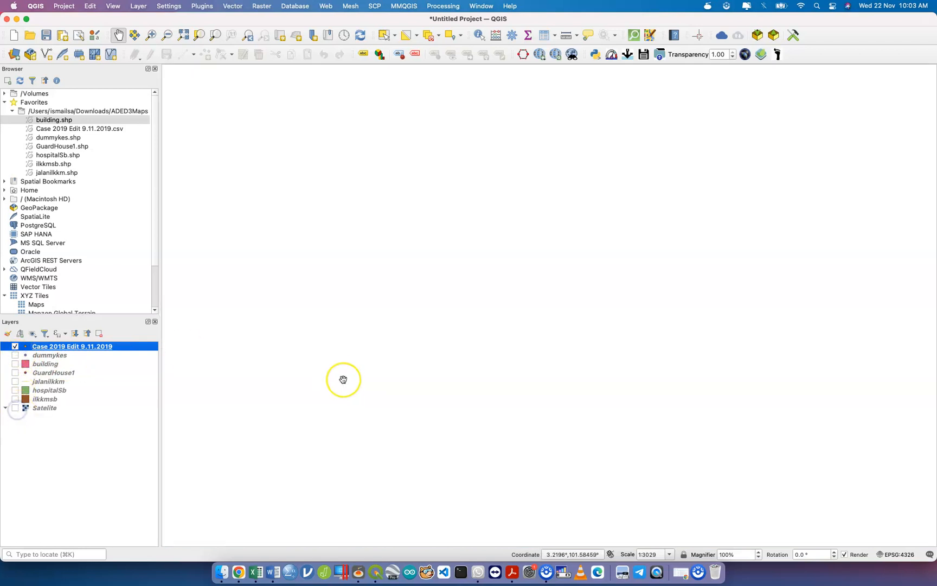
scroll(344, 379, "down", 2)
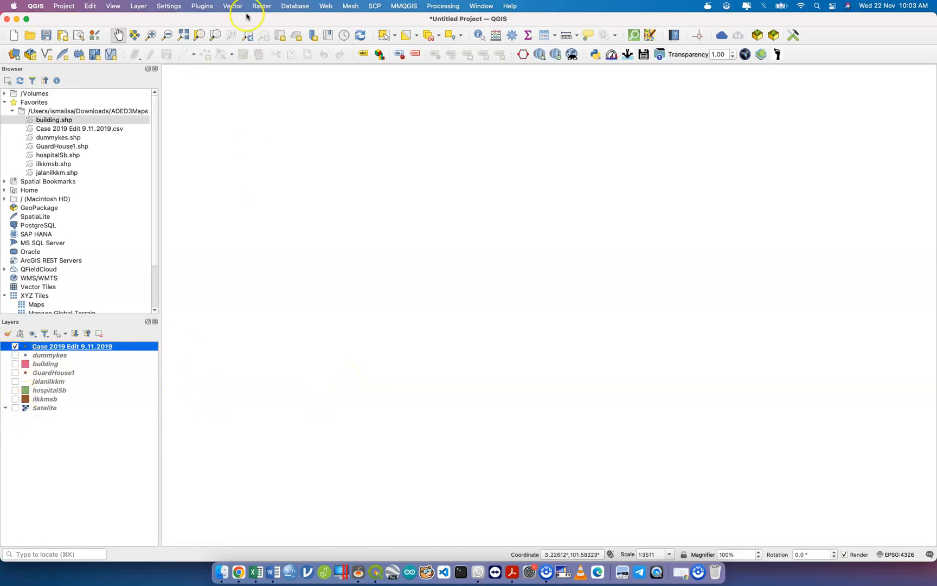
left_click(216, 35)
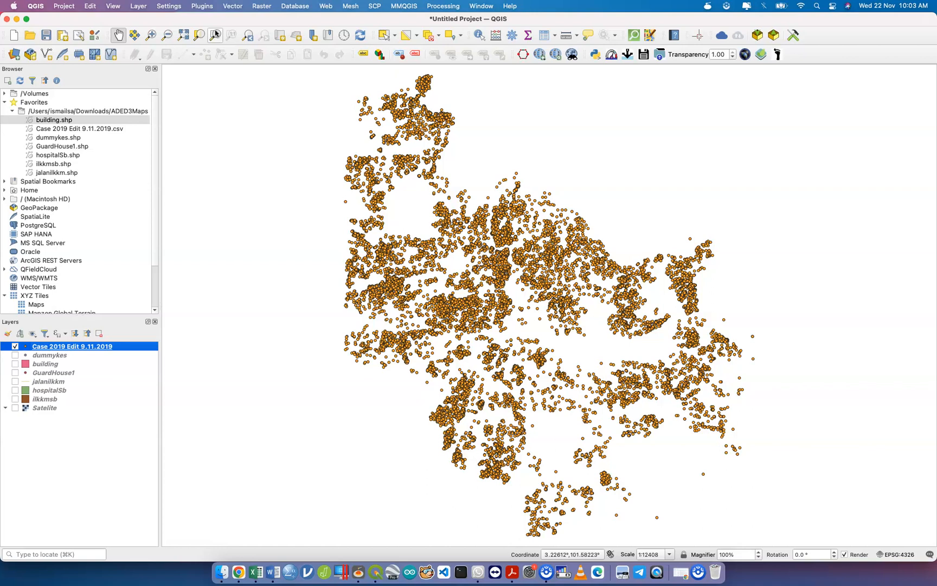
Show the Satelite layer, and export the Case 2019 Edit 9.11.2019 layer as an ESRI Shapefile named kes in the ADED3Maps folder.
left_click(15, 408)
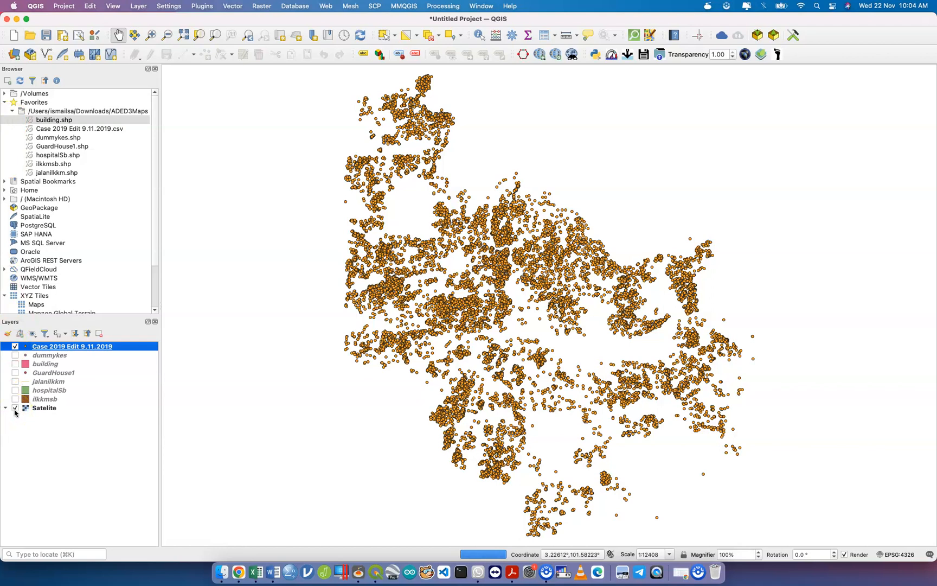
right_click(116, 349)
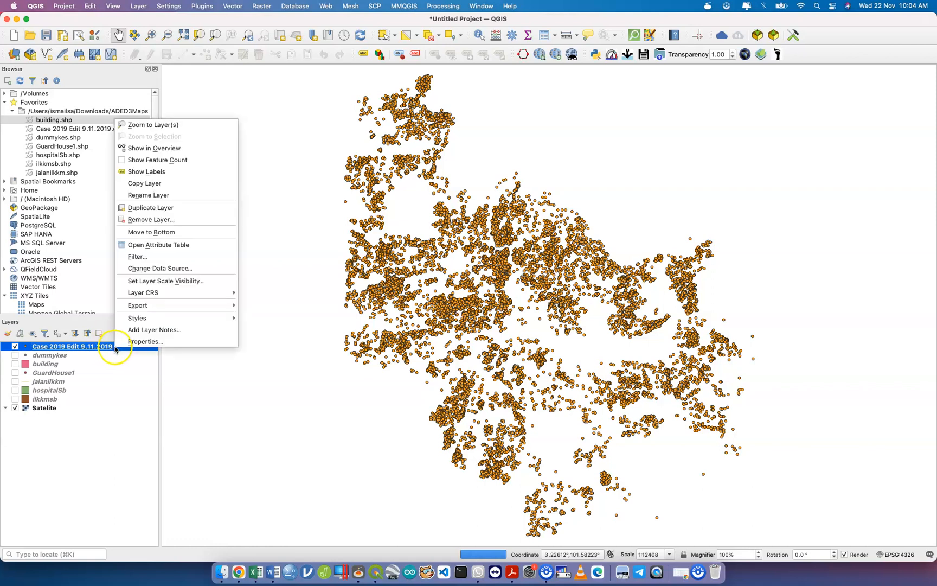
left_click(161, 307)
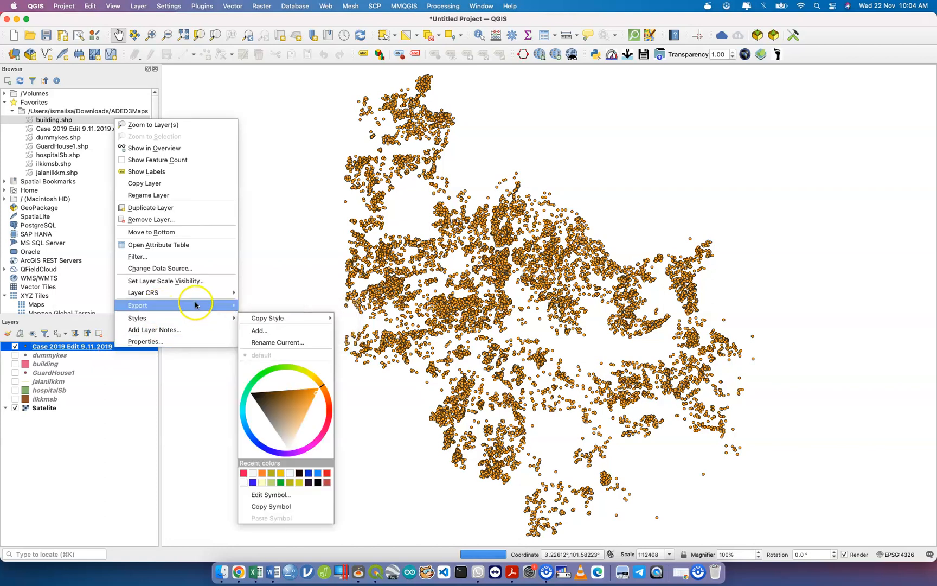
left_click(257, 307)
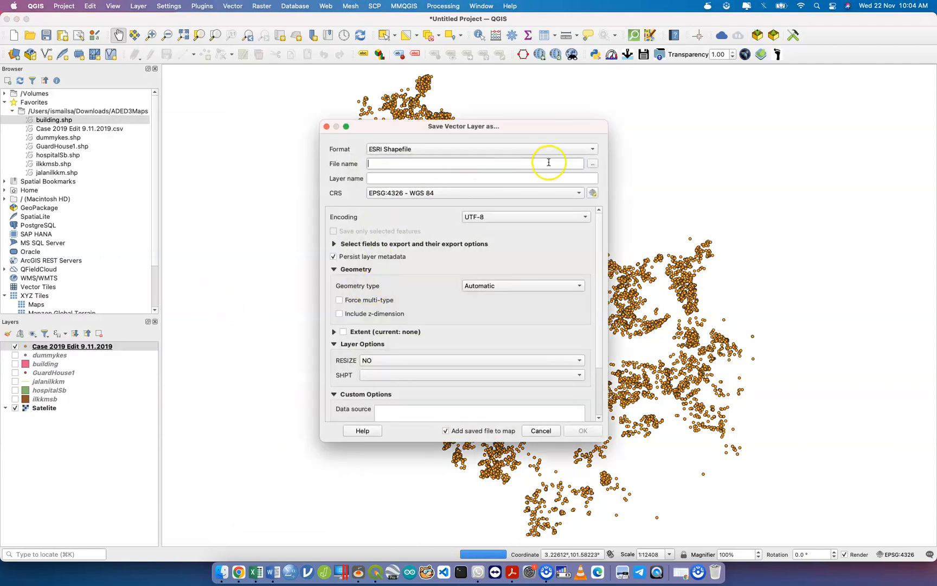
left_click(592, 167)
left_click(592, 165)
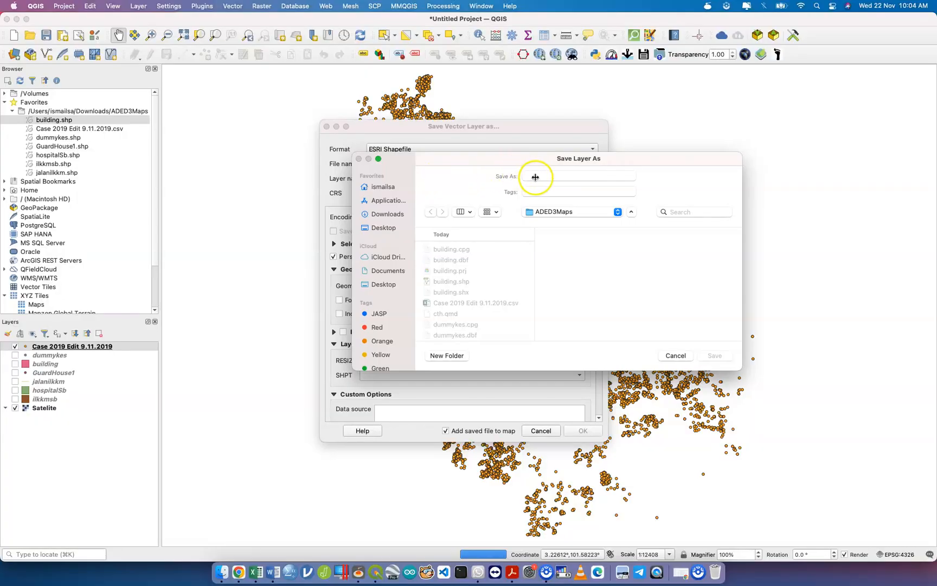
left_click(535, 177)
type("kes")
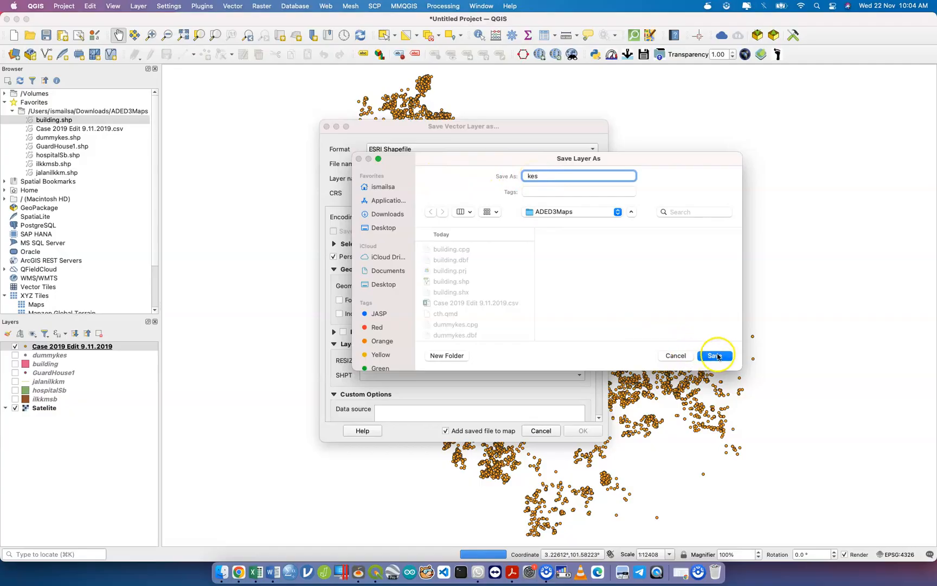
left_click(715, 355)
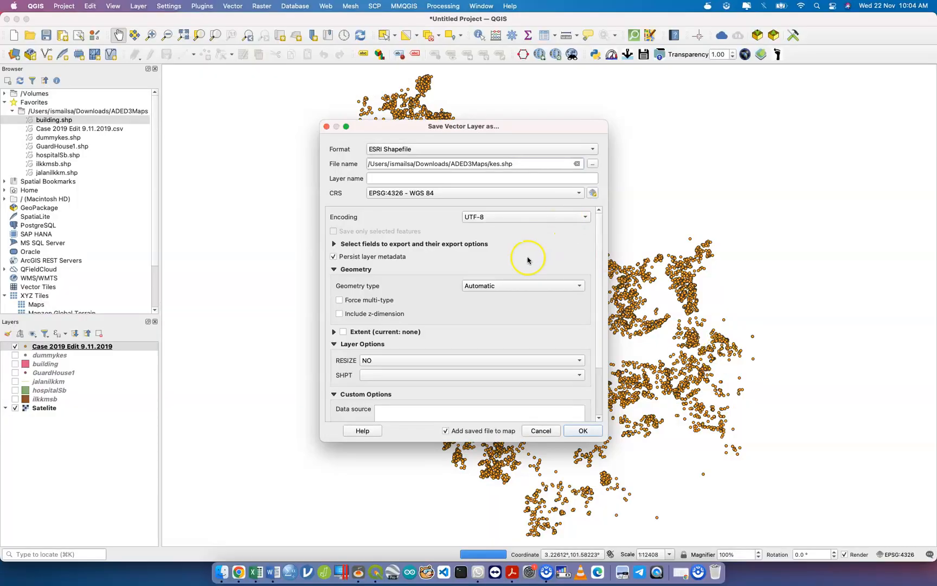
left_click(583, 430)
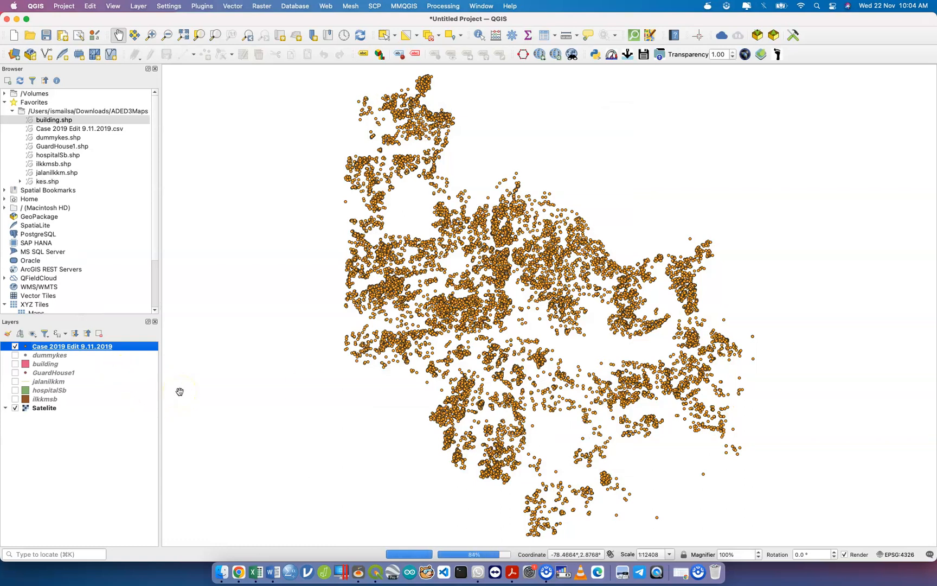
Refresh the ADED3Maps favorite folder and select kes.shp in it.
left_click(83, 113)
right_click(86, 112)
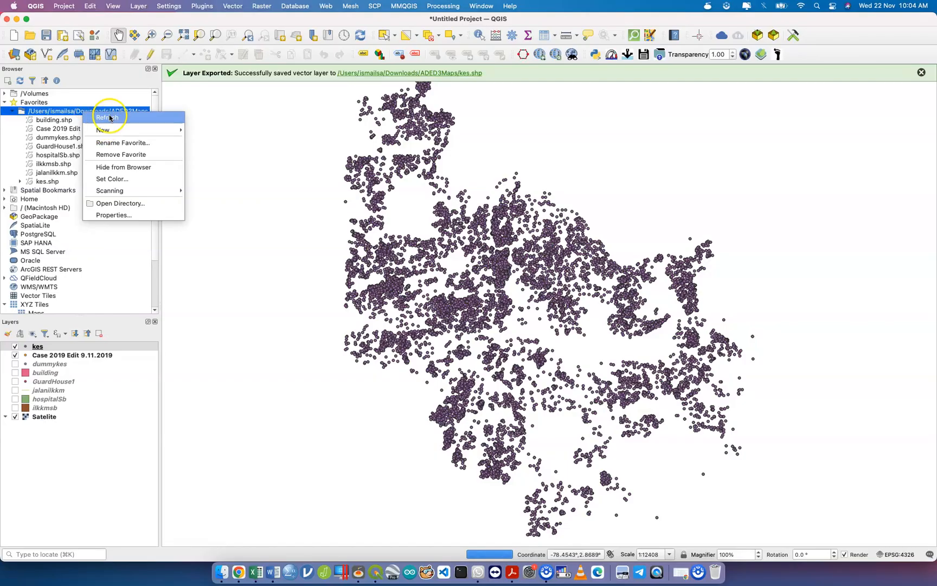
left_click(109, 117)
left_click(47, 182)
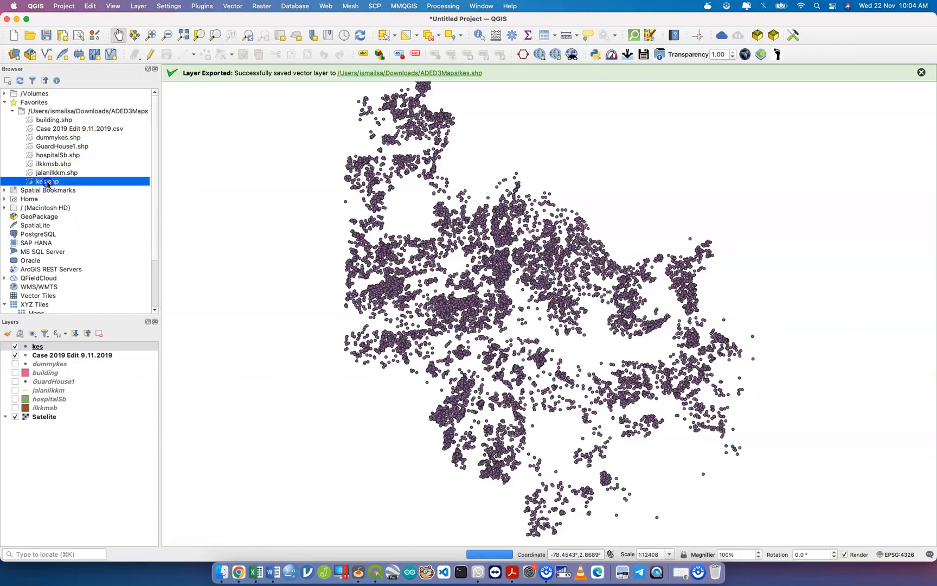
Remove the Case 2019 Edit 9.11.2019 layer from the project.
right_click(59, 357)
left_click(131, 216)
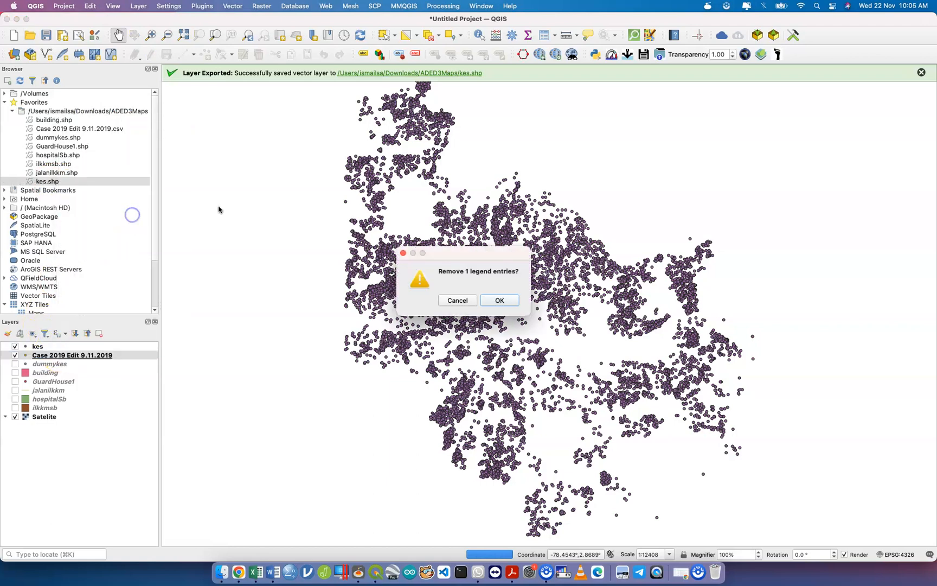
left_click(507, 301)
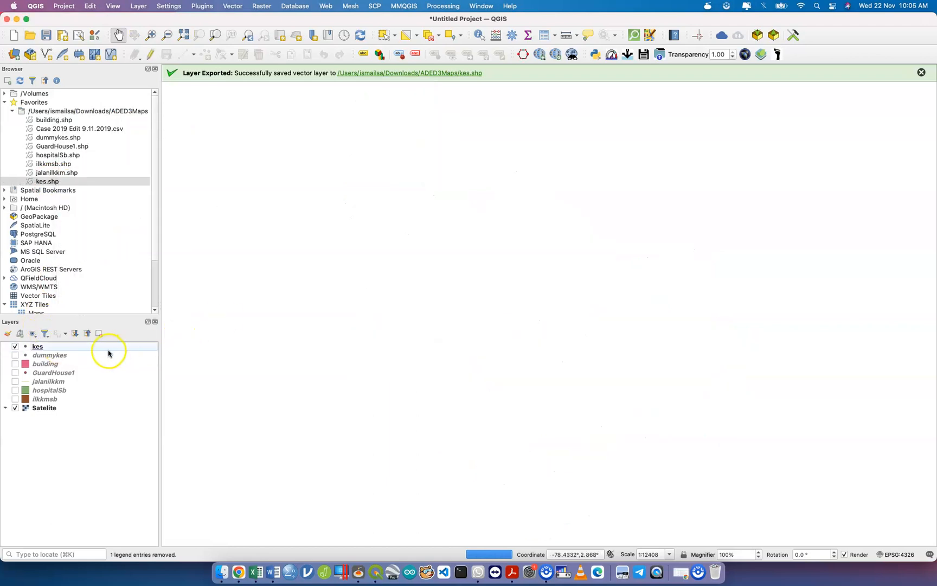
Review the kes layer's attribute table in an enlarged window, sorted by the Tarikh Ons column, and close it.
left_click(108, 350)
right_click(108, 351)
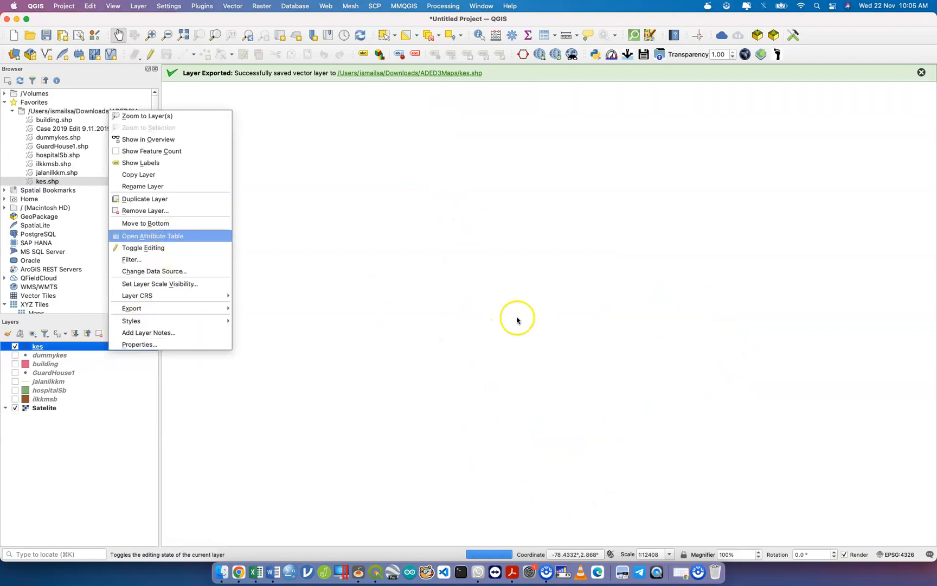
key("Return")
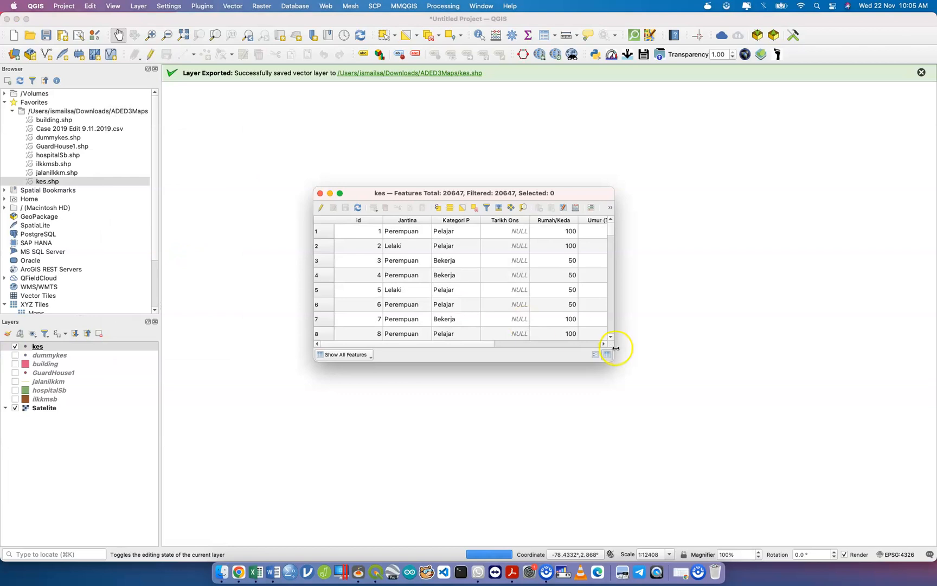
left_click_drag(613, 359, 832, 479)
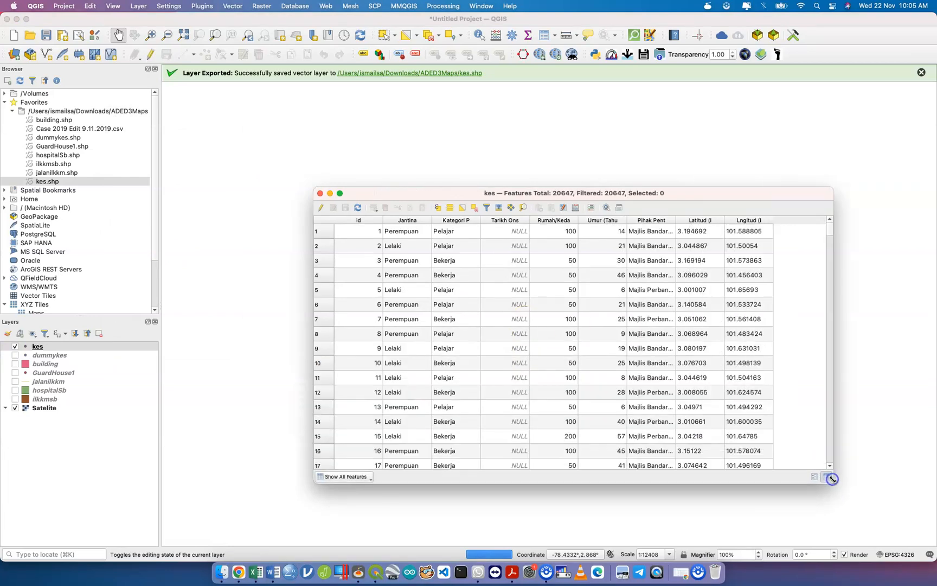
left_click(520, 225)
left_click(518, 232)
scroll(519, 232, "down", 20)
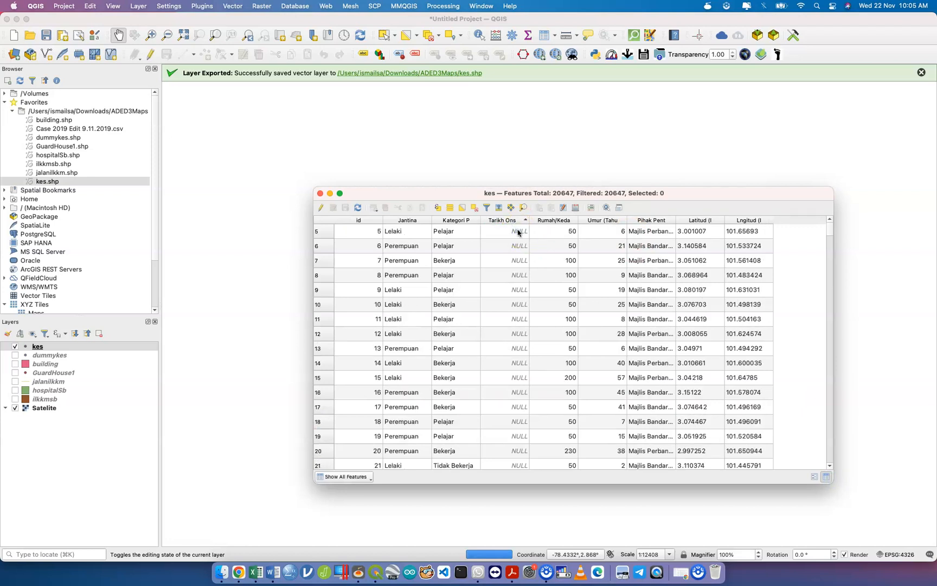
scroll(518, 232, "down", 18)
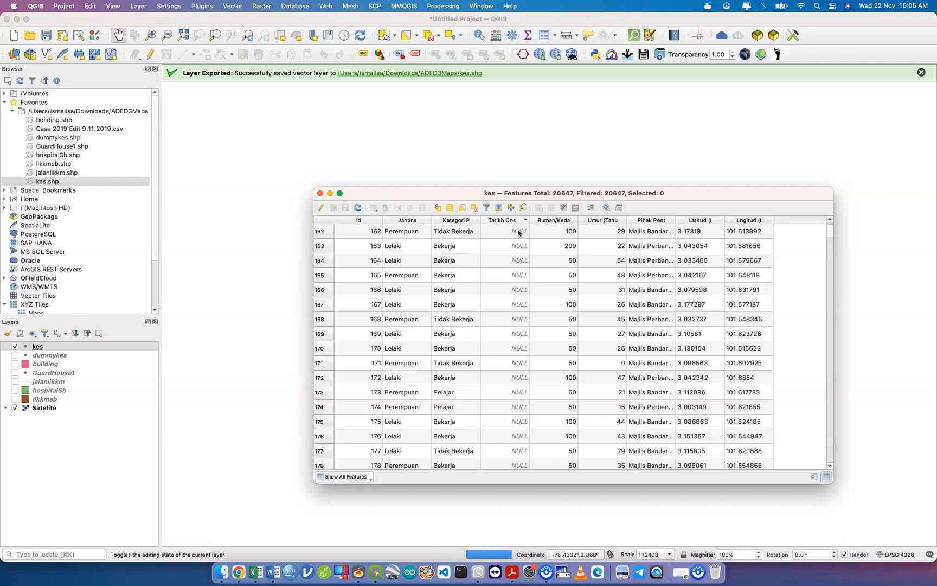
left_click(320, 194)
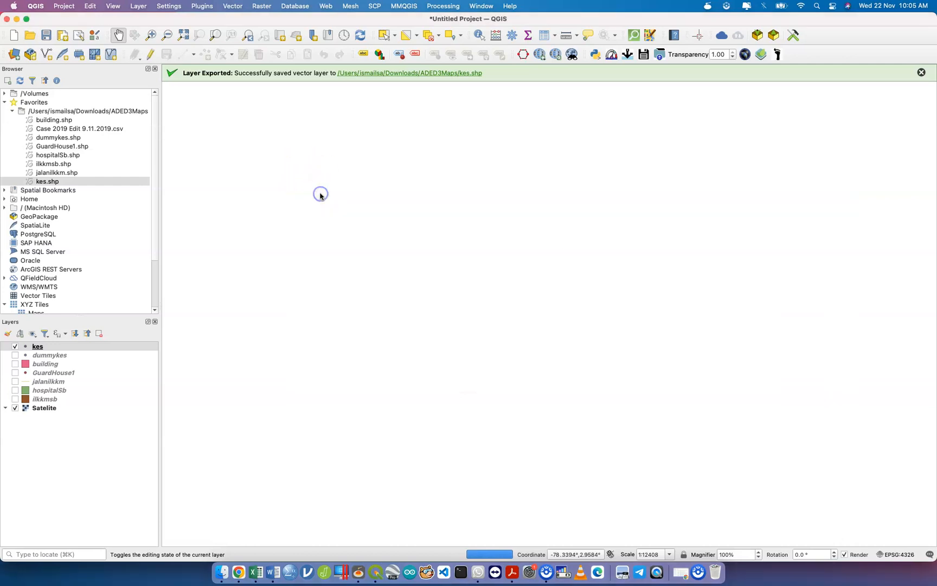